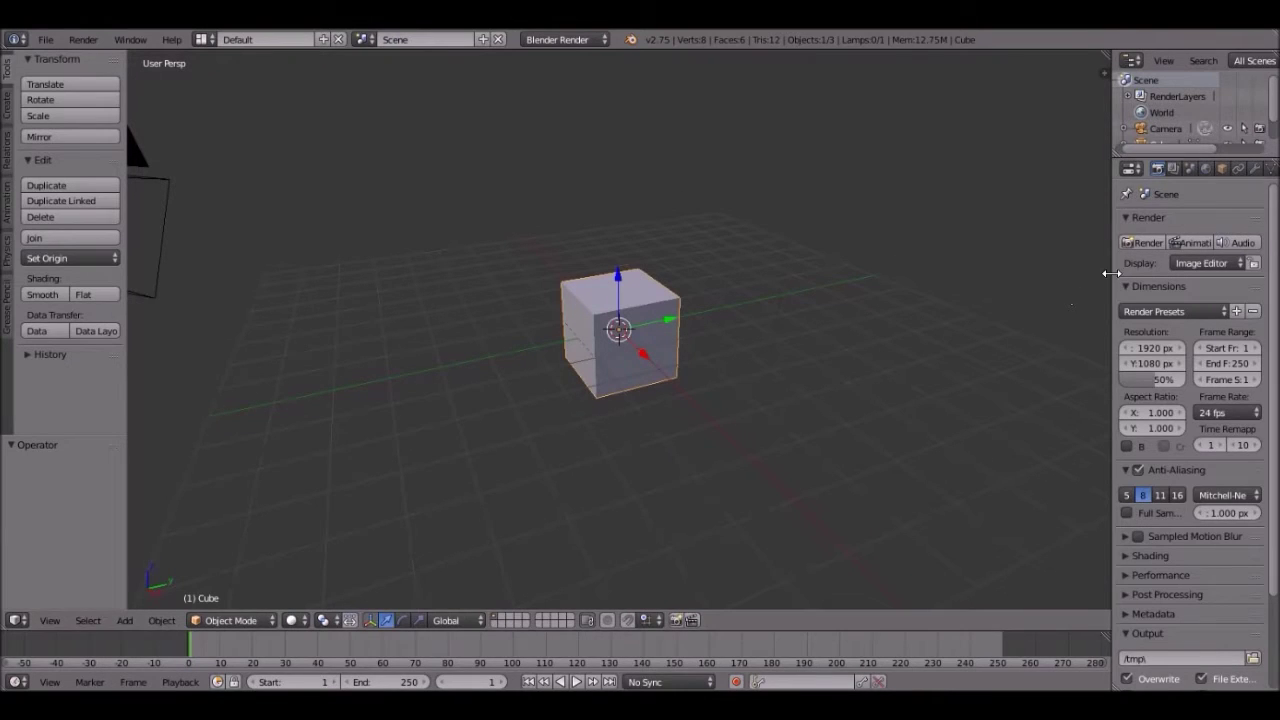
Step: Add a single centred vertical loop cut to the default cube, splitting it into two halves across X
{"action": "left_click_drag", "start_coordinate": [1112, 275], "coordinate": [1028, 297]}
{"action": "middle_click_drag", "start_coordinate": [745, 325], "coordinate": [880, 351]}
{"action": "scroll", "coordinate": [880, 351], "scroll_direction": "up", "scroll_amount": 2}
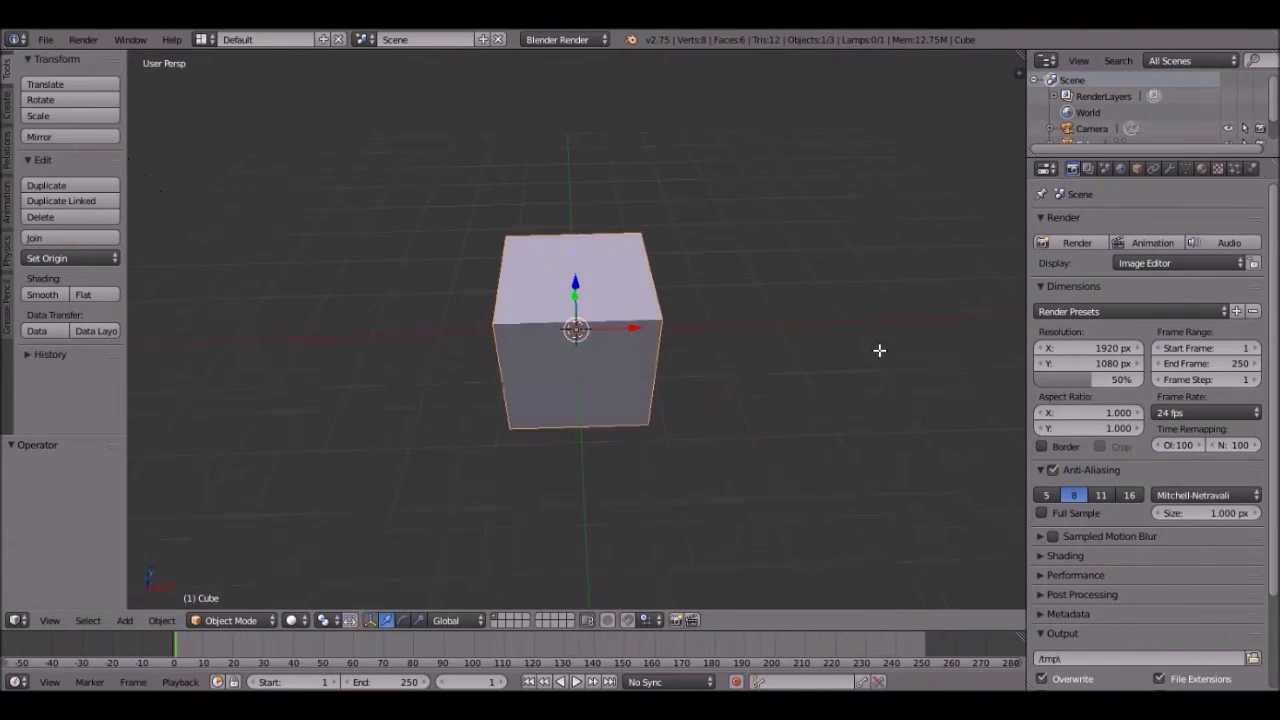
{"action": "key", "text": "Tab"}
{"action": "scroll", "coordinate": [629, 323], "scroll_direction": "up", "scroll_amount": 2}
{"action": "key", "text": "ctrl+r"}
{"action": "left_click", "coordinate": [590, 184]}
{"action": "right_click", "coordinate": [590, 184]}
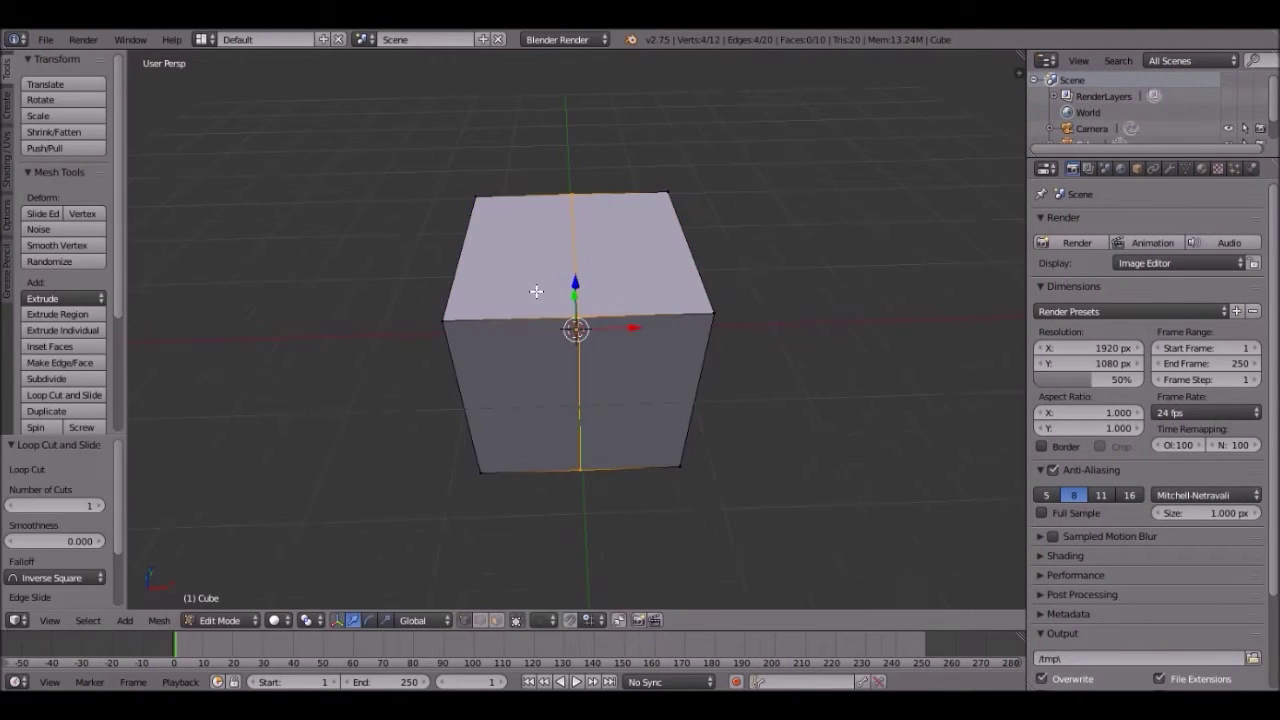
Step: Delete the vertices on the negative-X side of the cube, keeping only the half with positive X
{"action": "key", "text": "z"}
{"action": "key", "text": "a"}
{"action": "key", "text": "b"}
{"action": "left_click_drag", "start_coordinate": [404, 134], "coordinate": [528, 608]}
{"action": "key", "text": "x"}
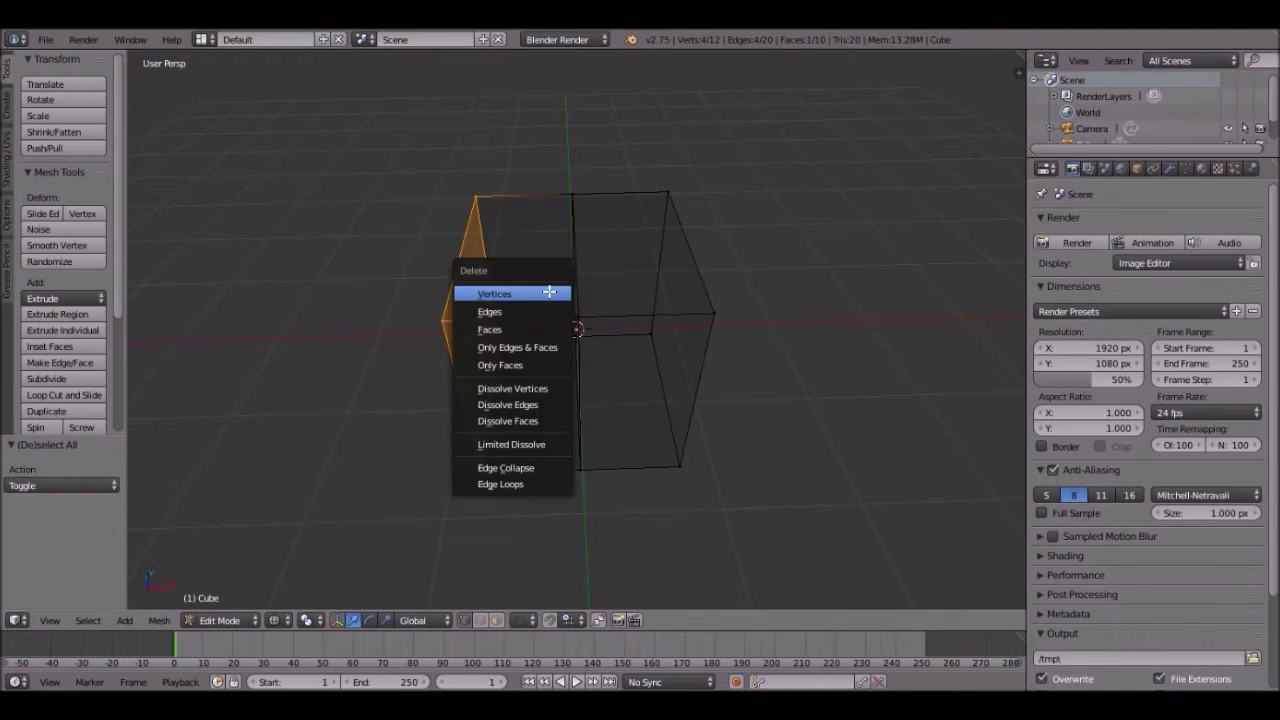
{"action": "left_click", "coordinate": [491, 291]}
Step: Add a Mirror modifier on the X axis to the half cube and return to solid shading
{"action": "key", "text": "Tab"}
{"action": "left_click", "coordinate": [1169, 169]}
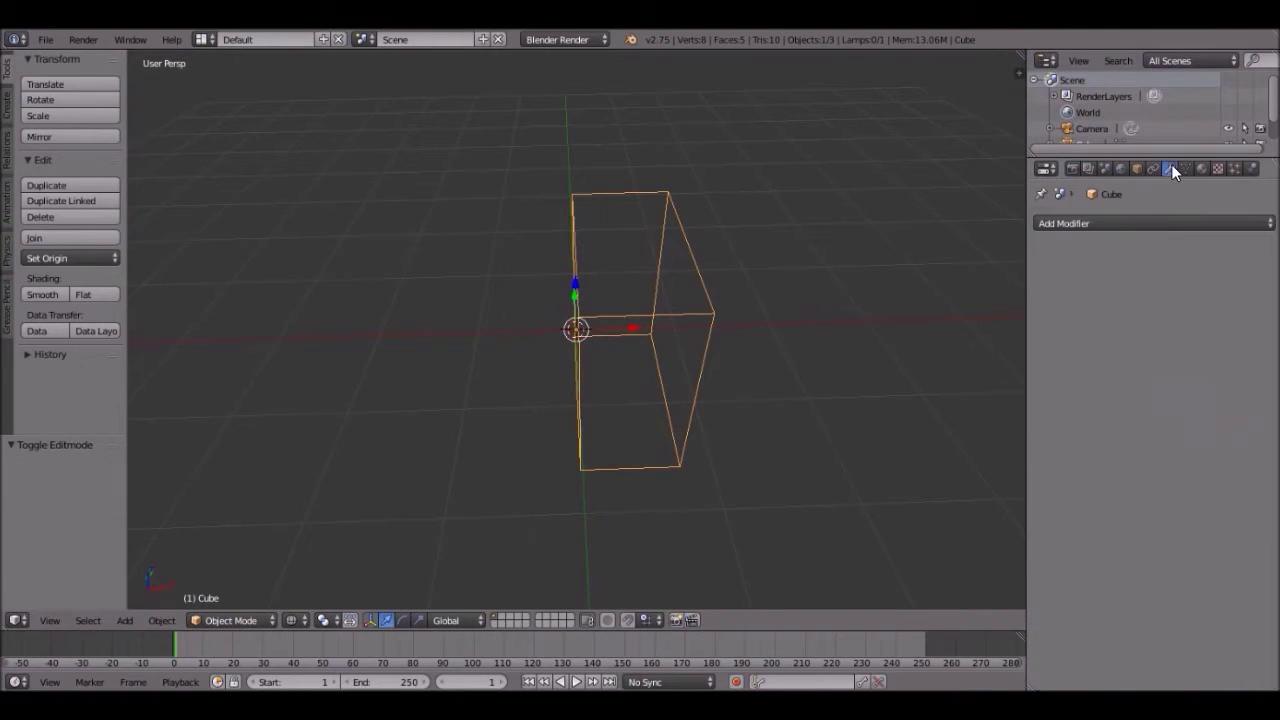
{"action": "left_click", "coordinate": [1133, 226]}
{"action": "left_click", "coordinate": [965, 388]}
{"action": "scroll", "coordinate": [769, 356], "scroll_direction": "down", "scroll_amount": 4}
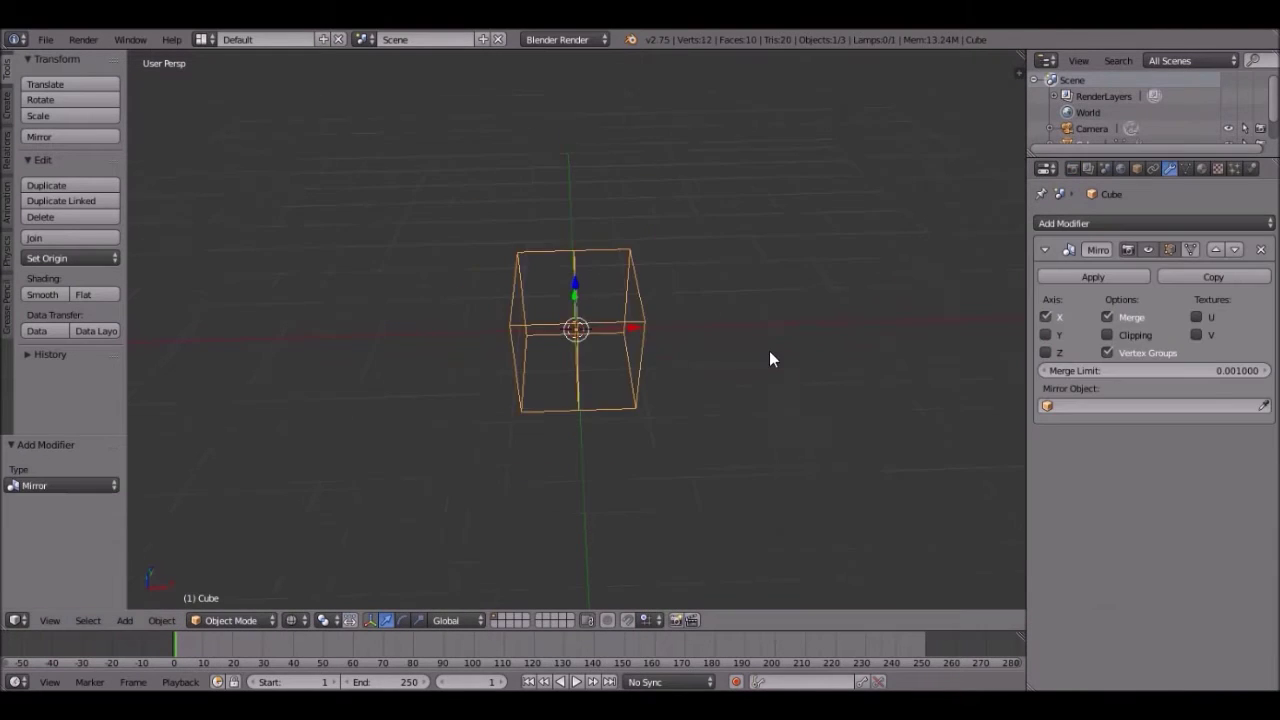
{"action": "key", "text": "z"}
{"action": "middle_click_drag", "start_coordinate": [684, 361], "coordinate": [642, 318]}
{"action": "scroll", "coordinate": [642, 318], "scroll_direction": "up", "scroll_amount": 3}
{"action": "scroll", "coordinate": [641, 313], "scroll_direction": "up", "scroll_amount": 1}
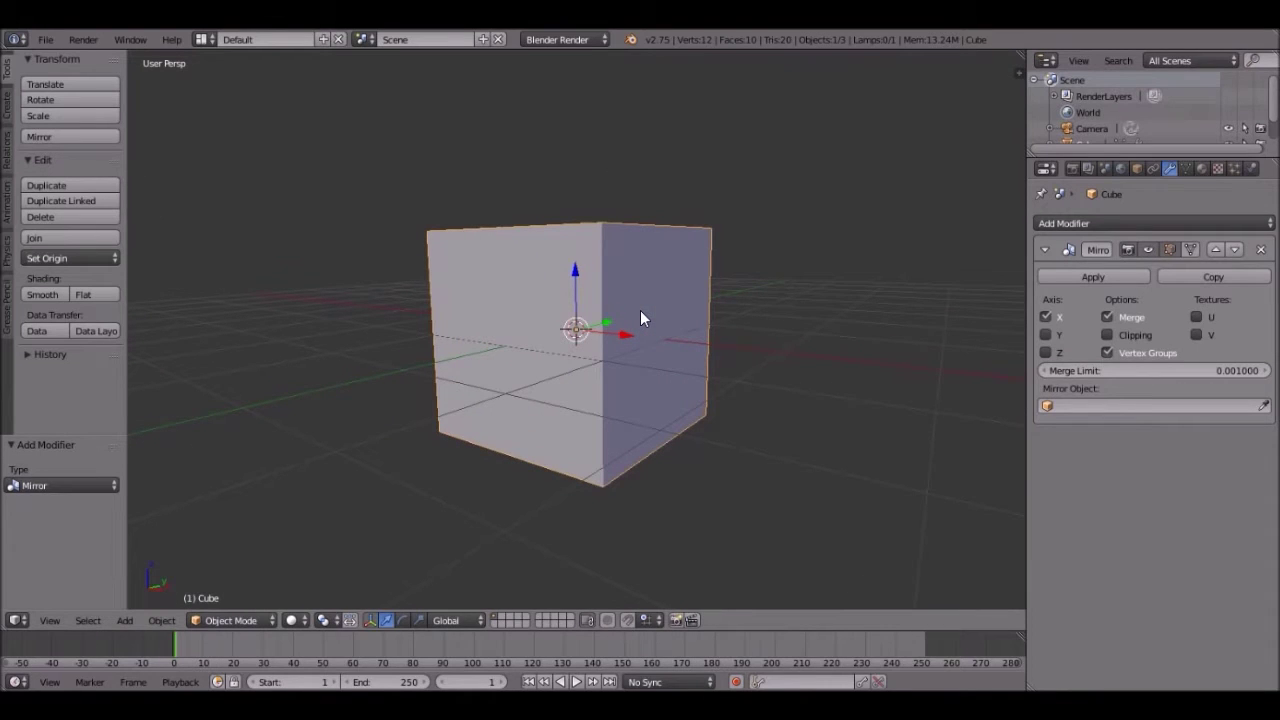
{"action": "scroll", "coordinate": [682, 317], "scroll_direction": "down", "scroll_amount": 1}
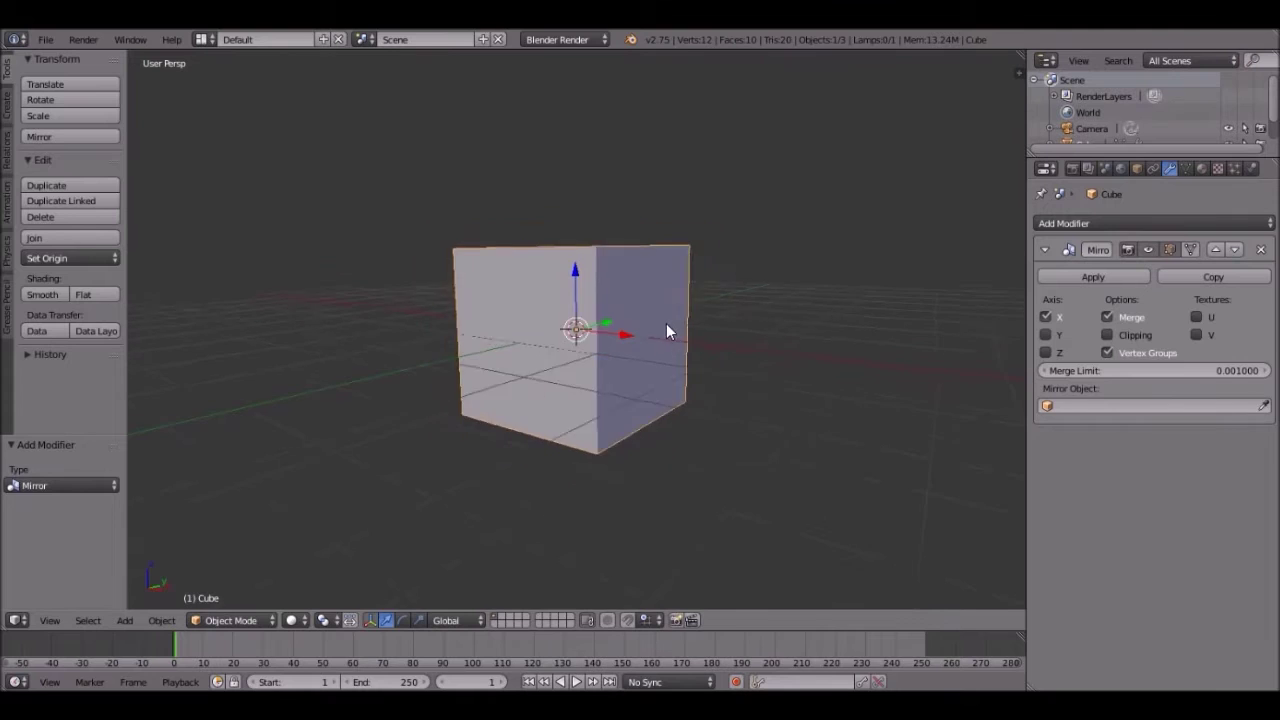
Step: Move the upper front outer corner vertex of the half cube well downward
{"action": "key", "text": "Tab"}
{"action": "scroll", "coordinate": [697, 352], "scroll_direction": "up", "scroll_amount": 2}
{"action": "right_click", "coordinate": [679, 252]}
{"action": "key", "text": "g"}
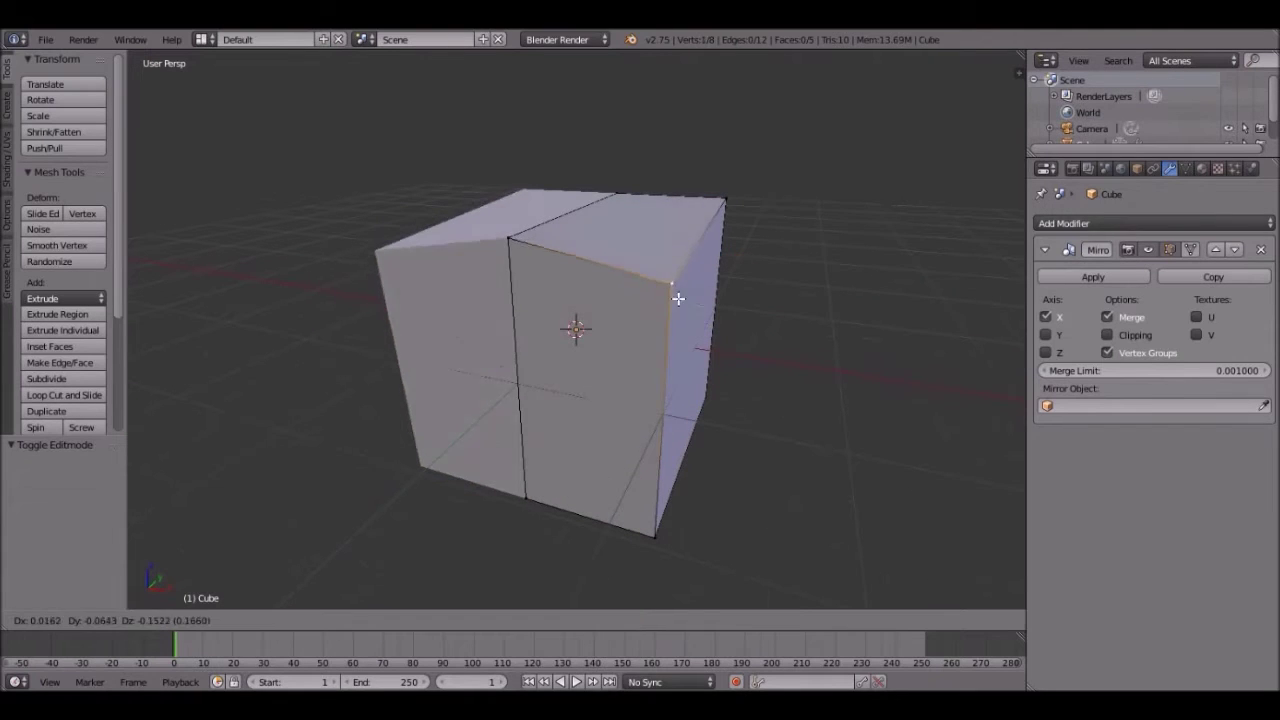
{"action": "key", "text": "z"}
{"action": "left_click", "coordinate": [677, 406]}
{"action": "key", "text": "Tab"}
{"action": "middle_click_drag", "start_coordinate": [680, 402], "coordinate": [741, 428]}
Step: Reposition the lowered front corner vertex once more to reshape both mirrored halves
{"action": "key", "text": "Tab"}
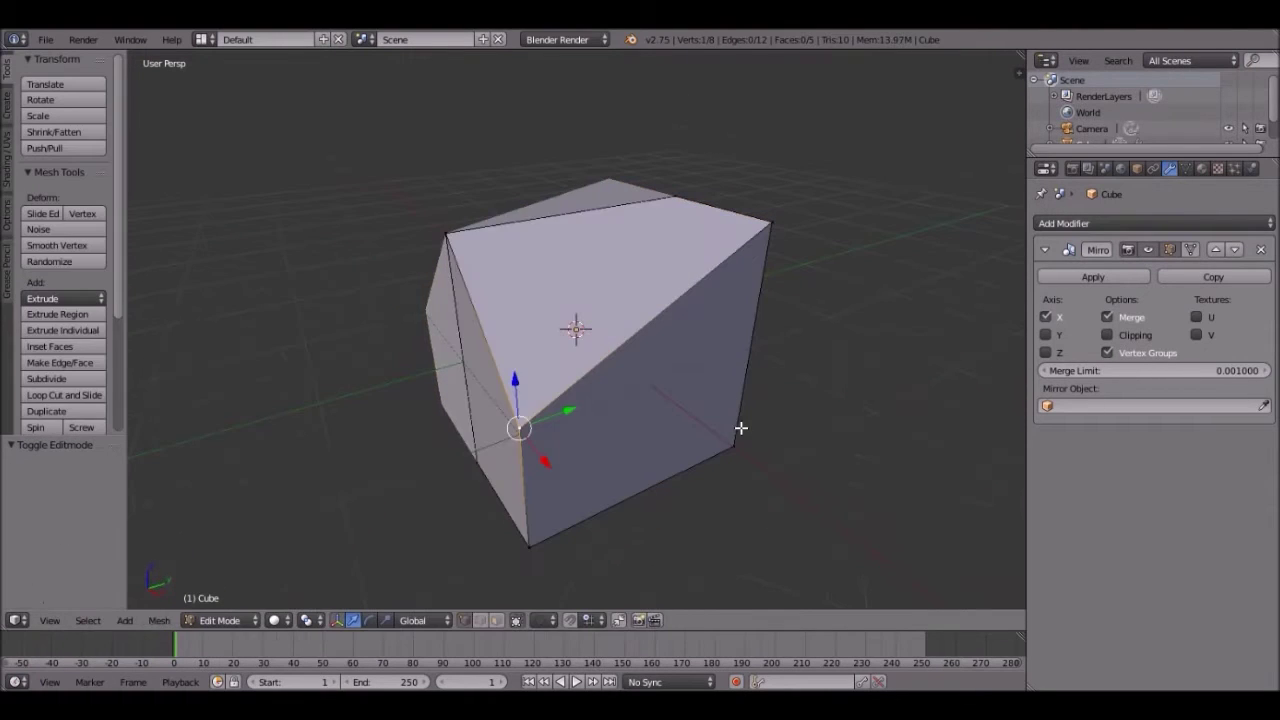
{"action": "key", "text": "g"}
{"action": "left_click", "coordinate": [694, 417]}
{"action": "key", "text": "Tab"}
{"action": "middle_click_drag", "start_coordinate": [831, 409], "coordinate": [737, 414]}
{"action": "scroll", "coordinate": [646, 401], "scroll_direction": "down", "scroll_amount": 2}
{"action": "key", "text": "Tab"}
{"action": "middle_click_drag", "start_coordinate": [512, 413], "coordinate": [566, 412]}
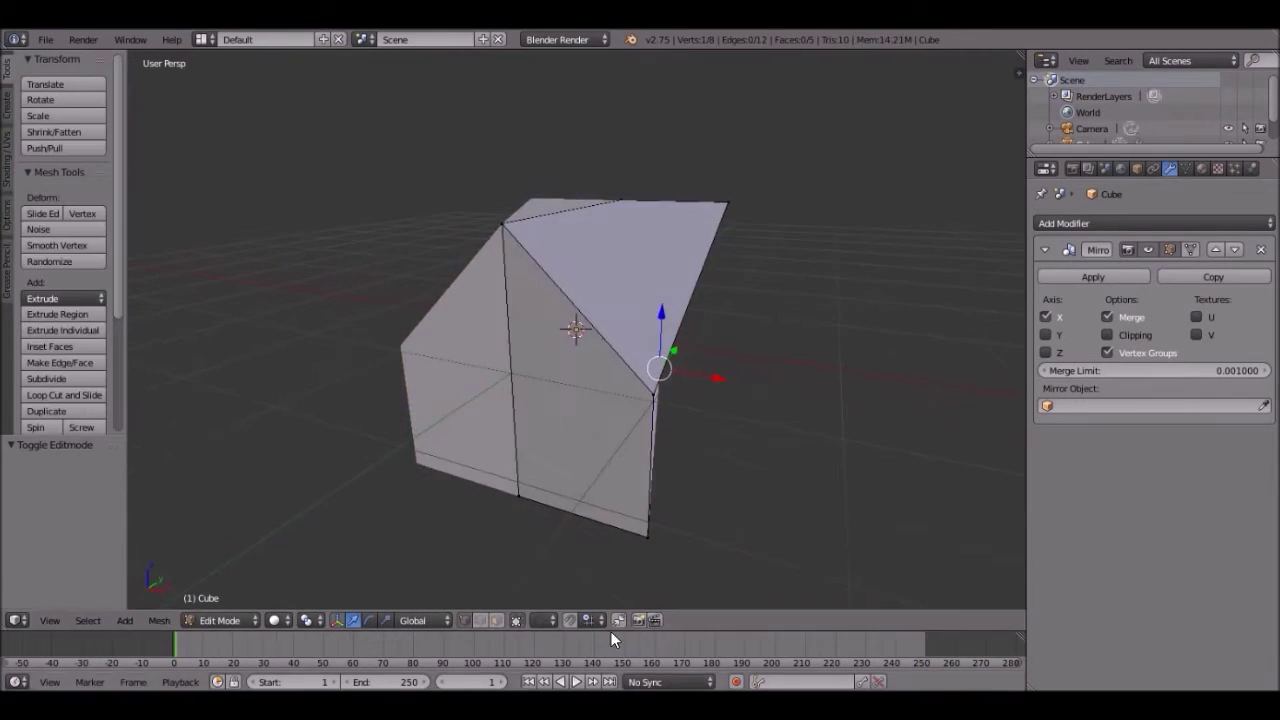
Step: Scale the front face of the half cube to about 0.313 of its size
{"action": "right_click", "coordinate": [540, 450]}
{"action": "key", "text": "s"}
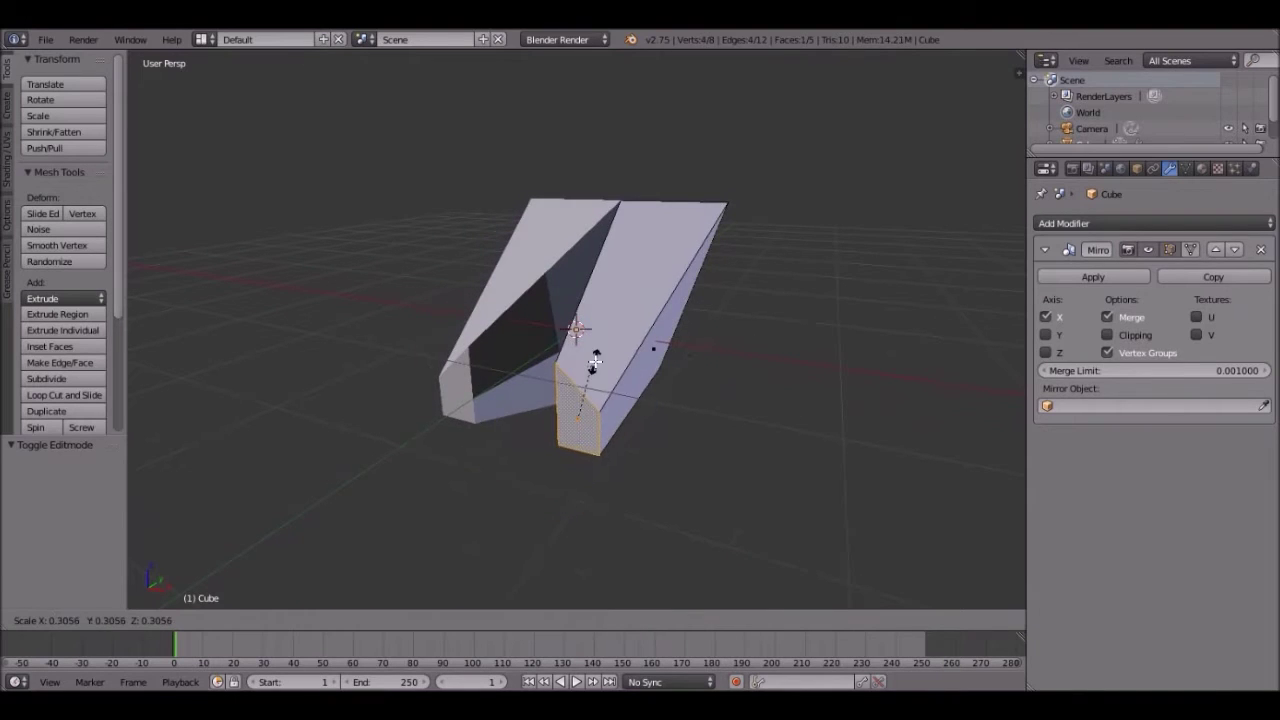
{"action": "left_click", "coordinate": [594, 371]}
Step: Enable clipping in the Mirror modifier and shift the scaled front face along X by about -0.398, and back by about 0.19
{"action": "scroll", "coordinate": [691, 423], "scroll_direction": "up", "scroll_amount": 2}
{"action": "key", "text": "g"}
{"action": "key", "text": "x"}
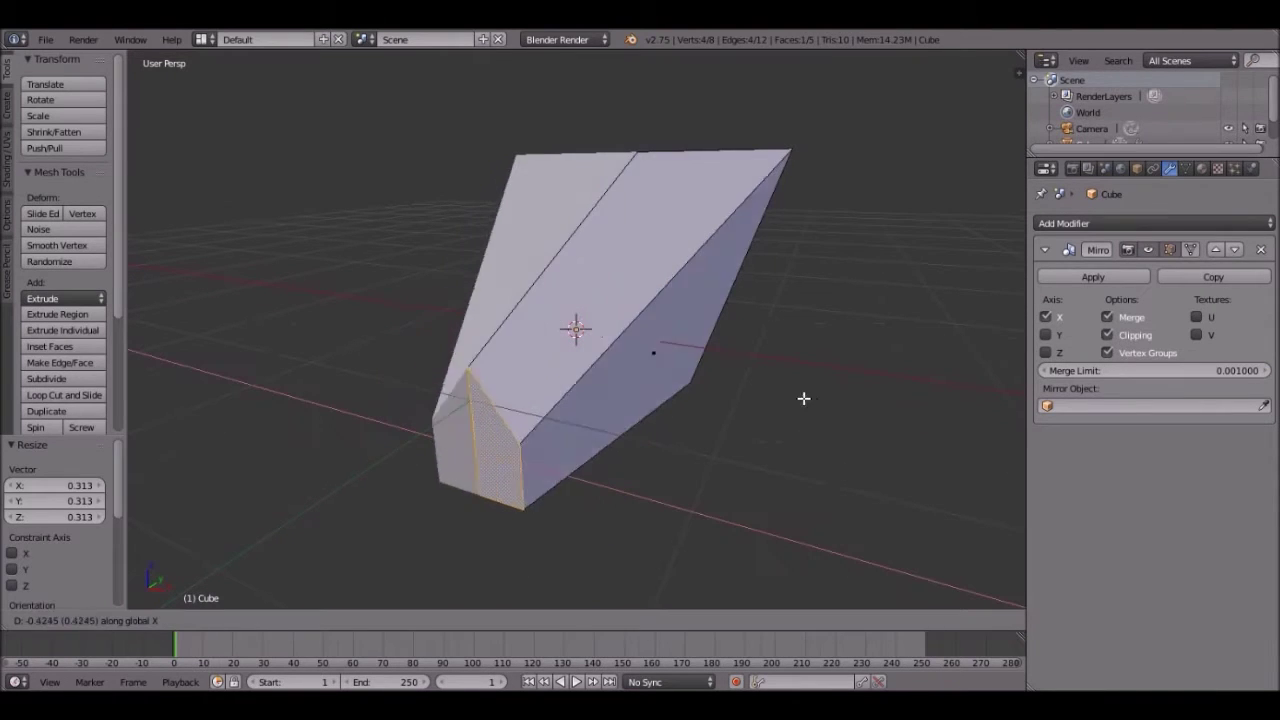
{"action": "left_click", "coordinate": [846, 400]}
{"action": "key", "text": "g"}
{"action": "key", "text": "x"}
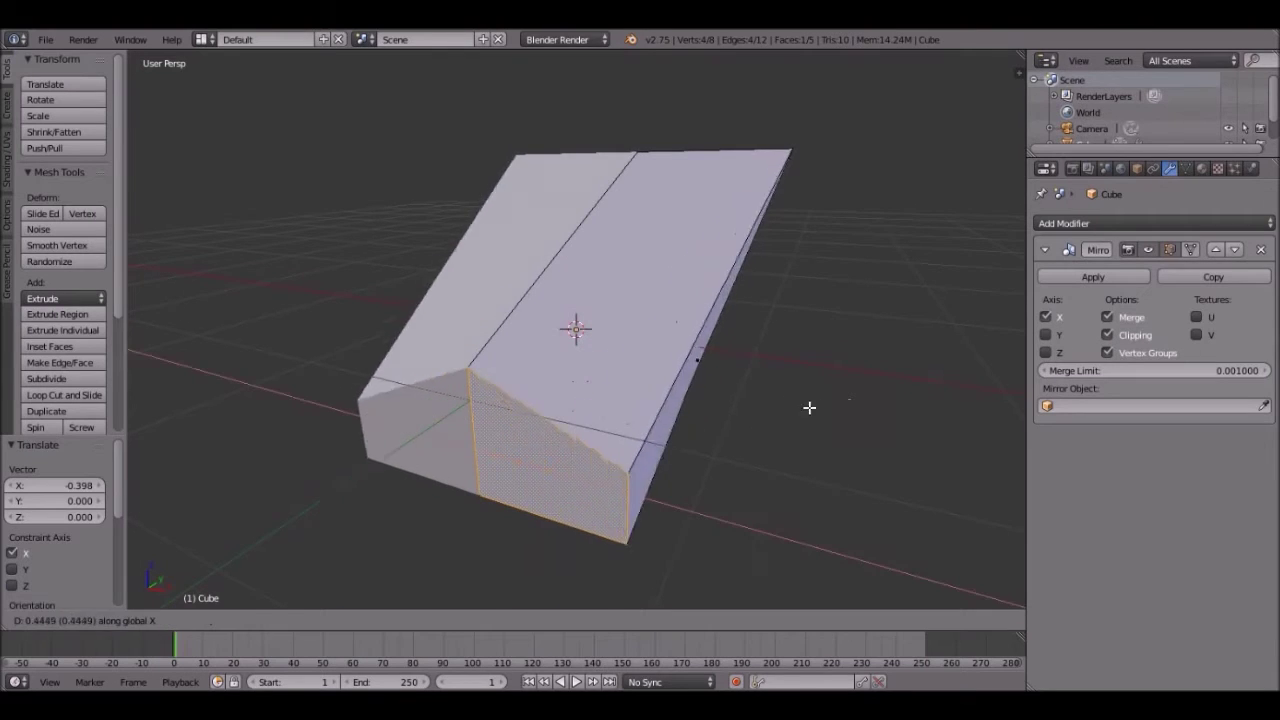
{"action": "left_click", "coordinate": [757, 391]}
{"action": "scroll", "coordinate": [757, 391], "scroll_direction": "down", "scroll_amount": 1}
Step: Extrude the outer side face of the half mesh outward and scale the new face to about 0.515
{"action": "middle_click_drag", "start_coordinate": [757, 391], "coordinate": [665, 345]}
{"action": "right_click", "coordinate": [582, 340]}
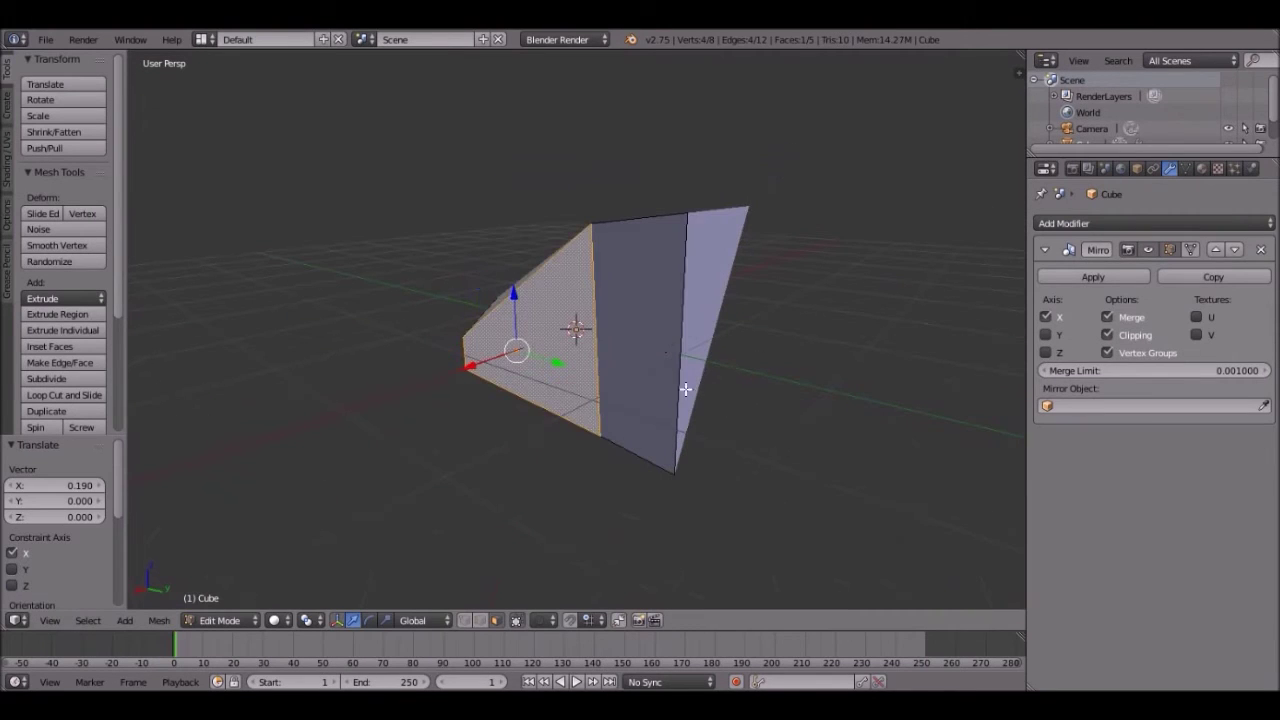
{"action": "key", "text": "e"}
{"action": "left_click", "coordinate": [506, 464]}
{"action": "key", "text": "s"}
{"action": "left_click", "coordinate": [593, 394]}
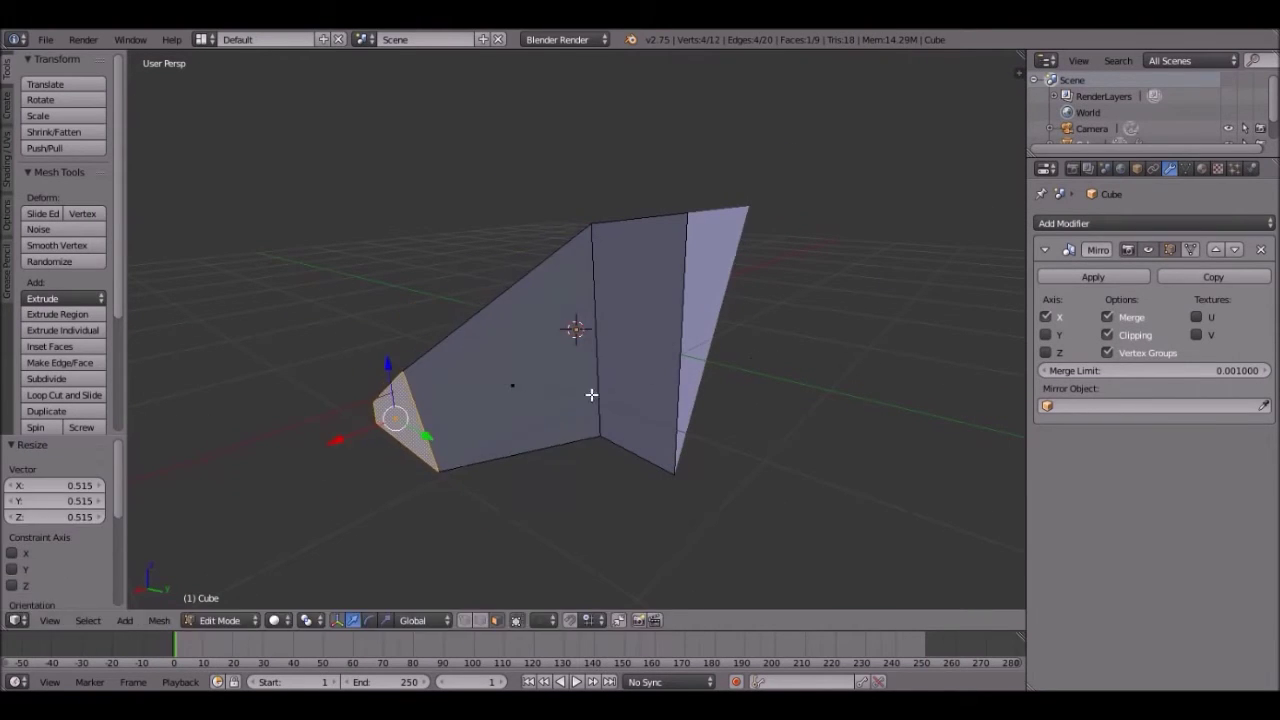
Step: Raise the extruded side face along Z and return to Object Mode
{"action": "key", "text": "g"}
{"action": "key", "text": "z"}
{"action": "left_click", "coordinate": [548, 165]}
{"action": "key", "text": "Tab"}
{"action": "scroll", "coordinate": [503, 235], "scroll_direction": "down", "scroll_amount": 4}
{"action": "middle_click_drag", "start_coordinate": [520, 240], "coordinate": [686, 491]}
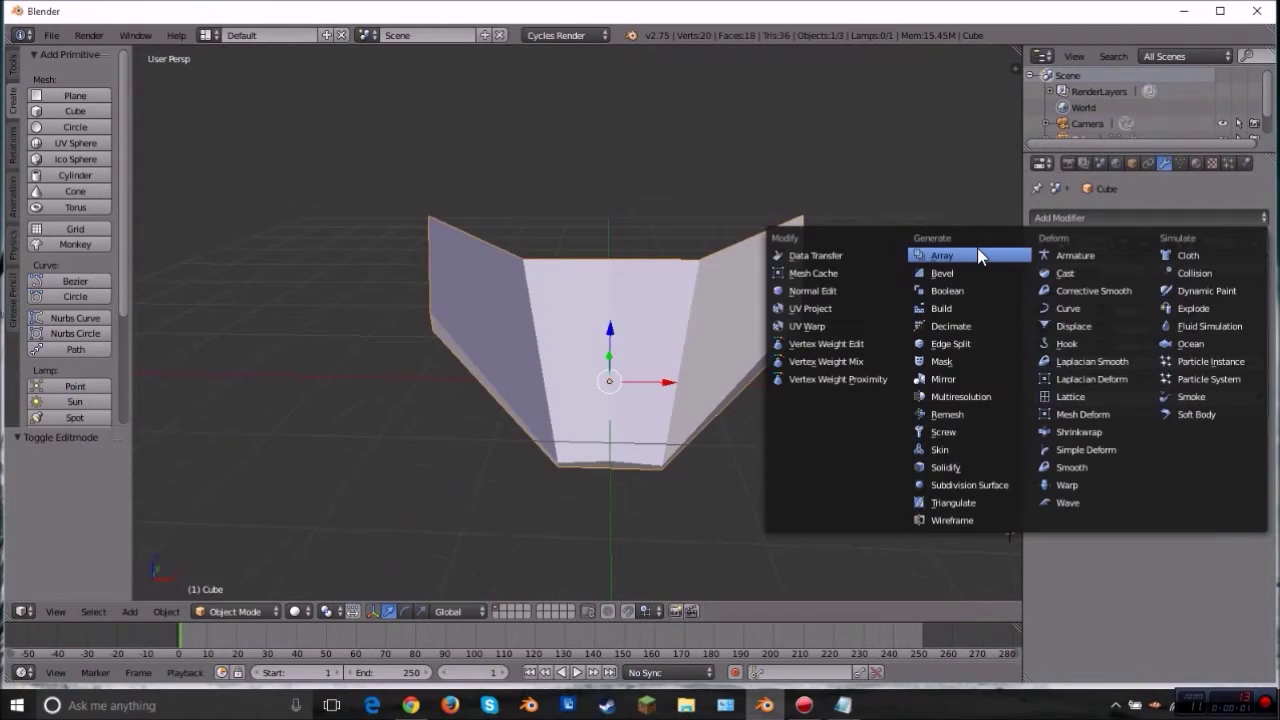
Step: Try an Array modifier with a count of 4 on the mirrored mesh, and remove it
{"action": "left_click", "coordinate": [977, 255]}
{"action": "scroll", "coordinate": [708, 386], "scroll_direction": "down", "scroll_amount": 2}
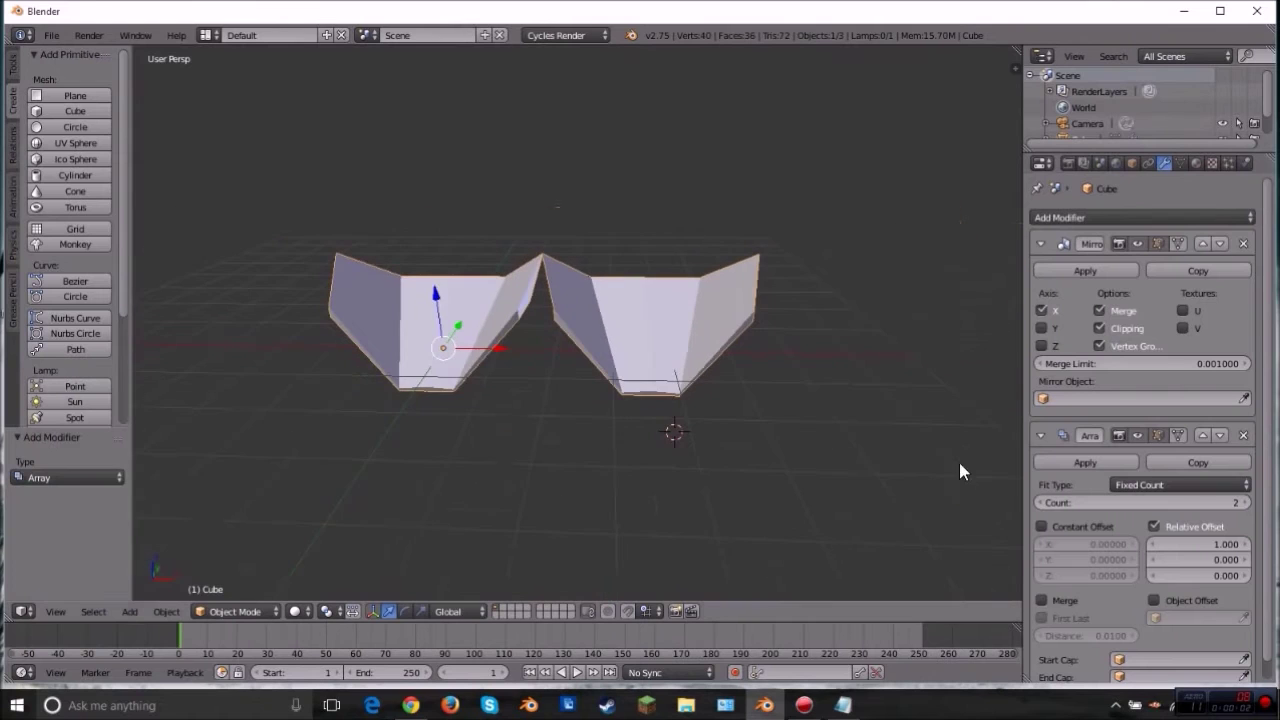
{"action": "left_click", "coordinate": [1242, 502]}
{"action": "left_click", "coordinate": [1242, 502]}
{"action": "scroll", "coordinate": [847, 460], "scroll_direction": "down", "scroll_amount": 3}
{"action": "middle_click_drag", "start_coordinate": [766, 354], "coordinate": [668, 395]}
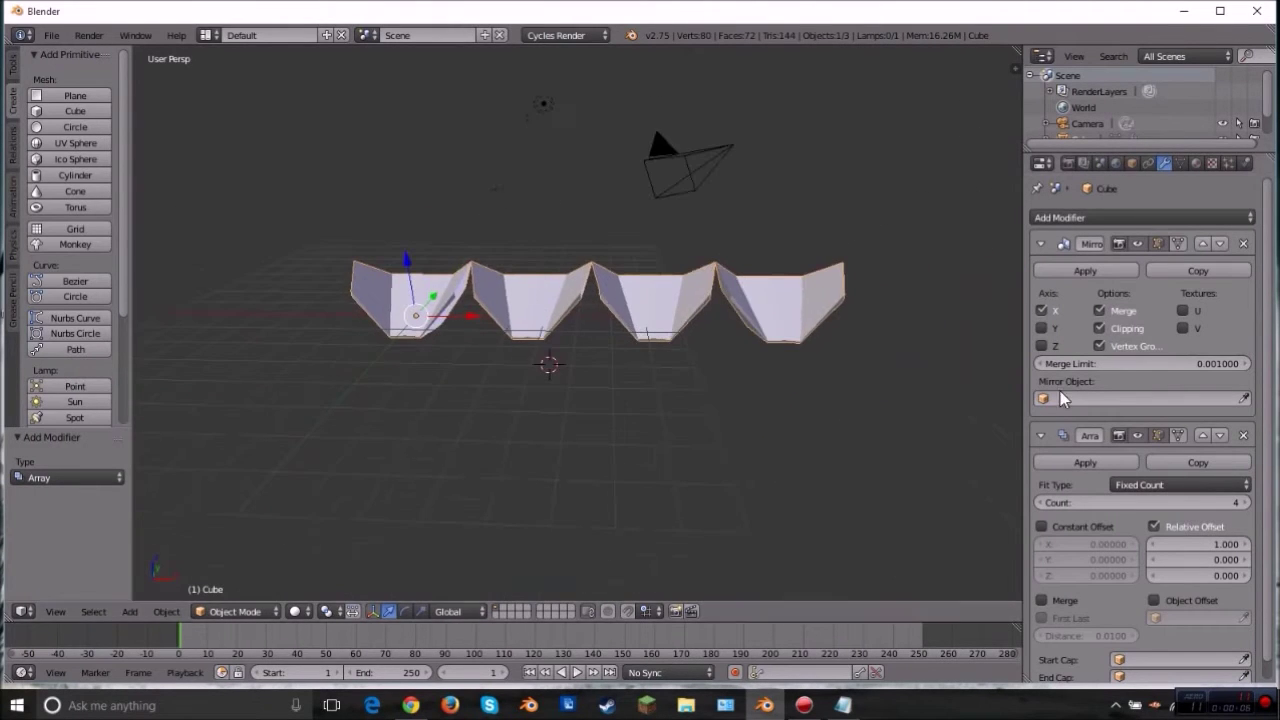
{"action": "left_click", "coordinate": [1243, 435]}
Step: Add a Subdivision Surface modifier to the mirrored mesh with 4 view and 6 render subdivisions
{"action": "left_click", "coordinate": [1104, 220]}
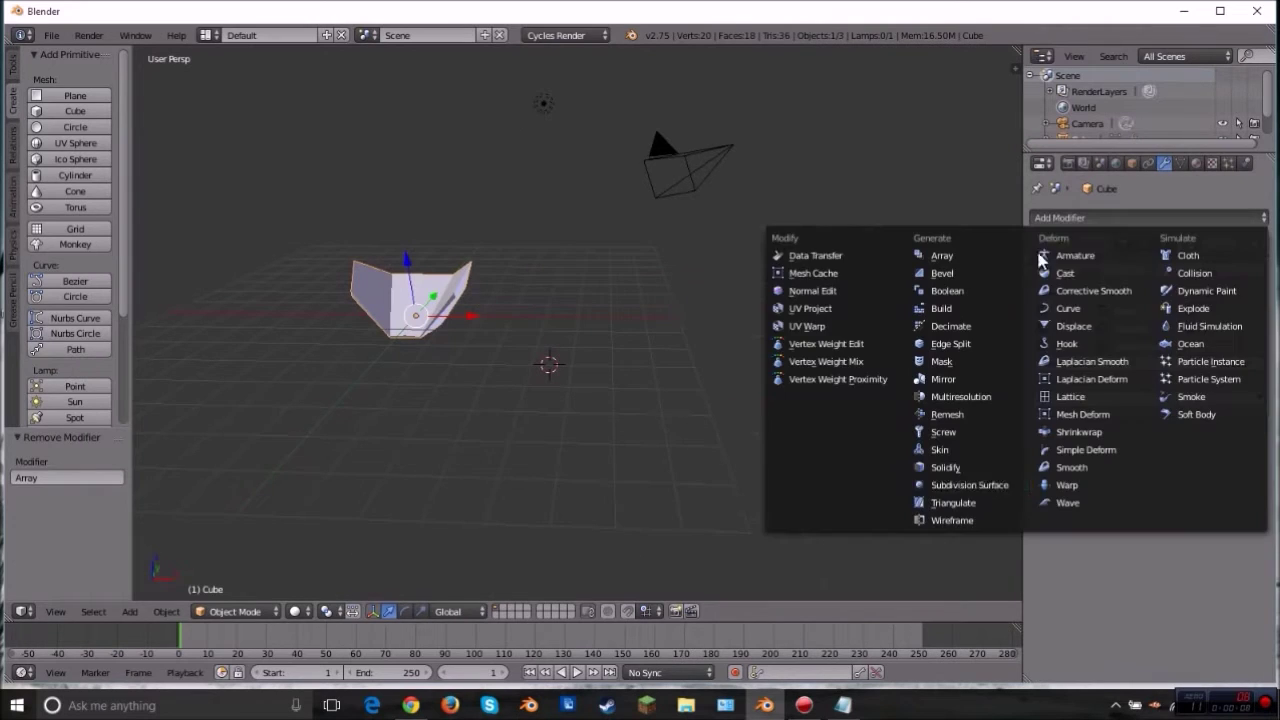
{"action": "left_click", "coordinate": [969, 486]}
{"action": "scroll", "coordinate": [789, 394], "scroll_direction": "up", "scroll_amount": 2}
{"action": "left_click", "coordinate": [1140, 520]}
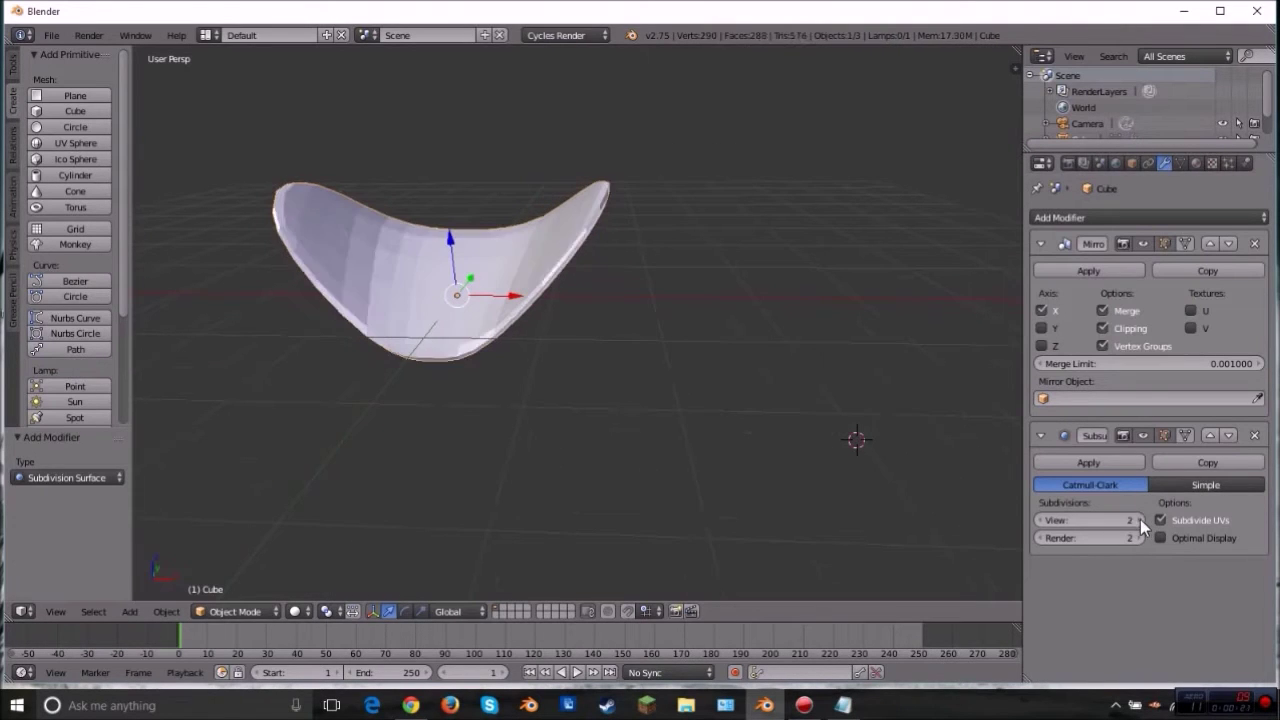
{"action": "left_click", "coordinate": [1140, 520]}
{"action": "left_click", "coordinate": [1140, 520]}
{"action": "left_click", "coordinate": [1138, 537]}
{"action": "left_click", "coordinate": [1138, 537]}
{"action": "left_click", "coordinate": [1138, 537]}
{"action": "left_click", "coordinate": [1138, 537]}
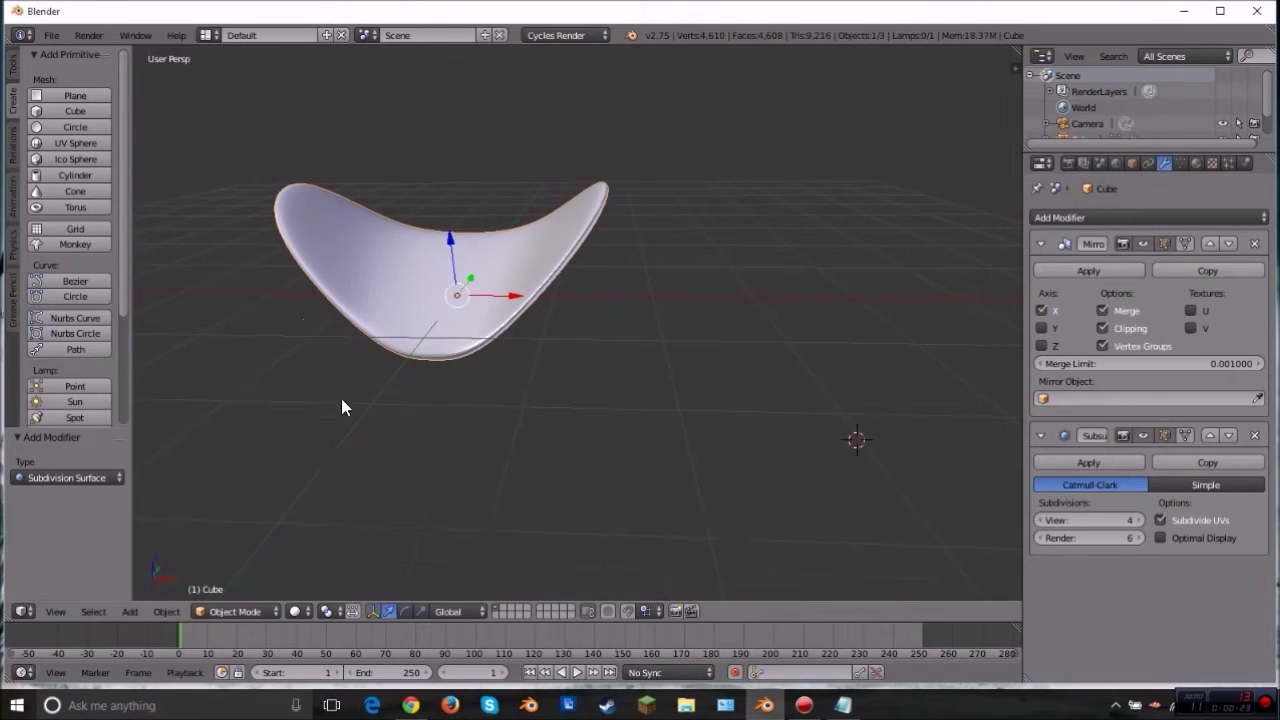
Step: Apply smooth shading to the mesh
{"action": "left_click", "coordinate": [13, 66]}
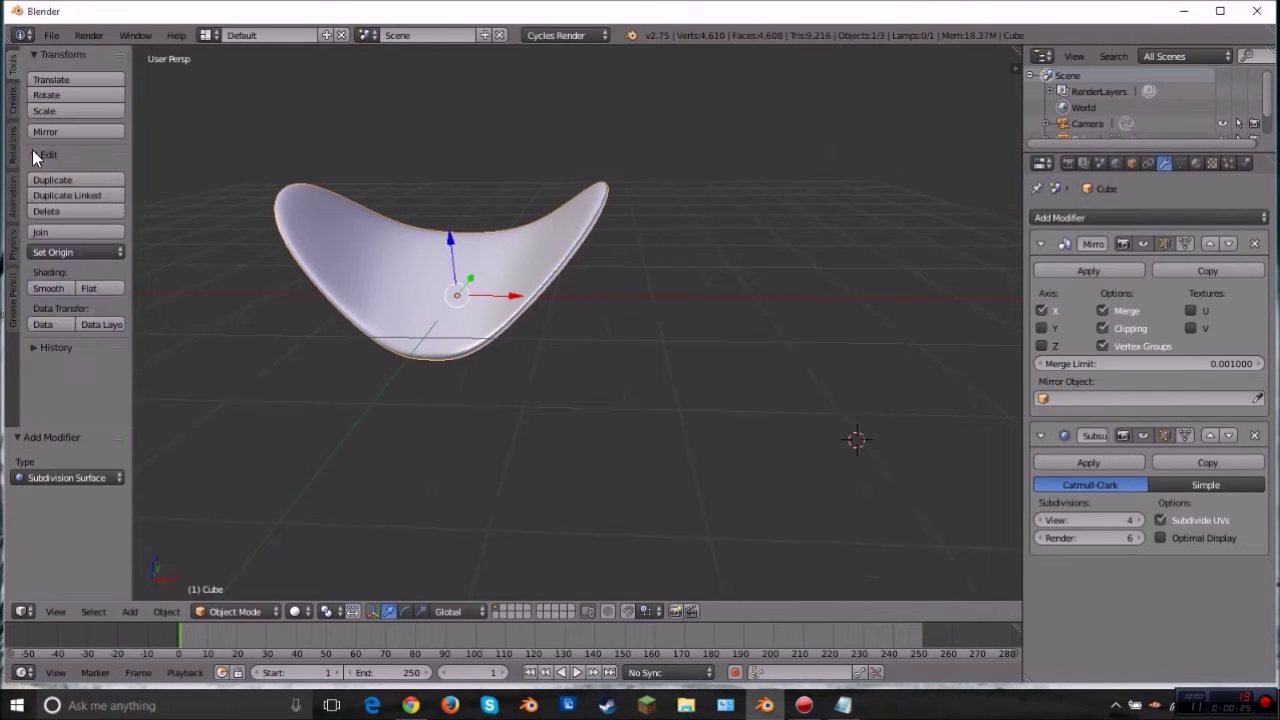
{"action": "left_click", "coordinate": [58, 288]}
{"action": "key", "text": "t"}
{"action": "middle_click_drag", "start_coordinate": [490, 293], "coordinate": [760, 300]}
{"action": "scroll", "coordinate": [598, 290], "scroll_direction": "up", "scroll_amount": 2}
Step: Replace the Subdivision Surface modifier with a Wireframe modifier and adjust its thickness
{"action": "left_click", "coordinate": [1254, 435]}
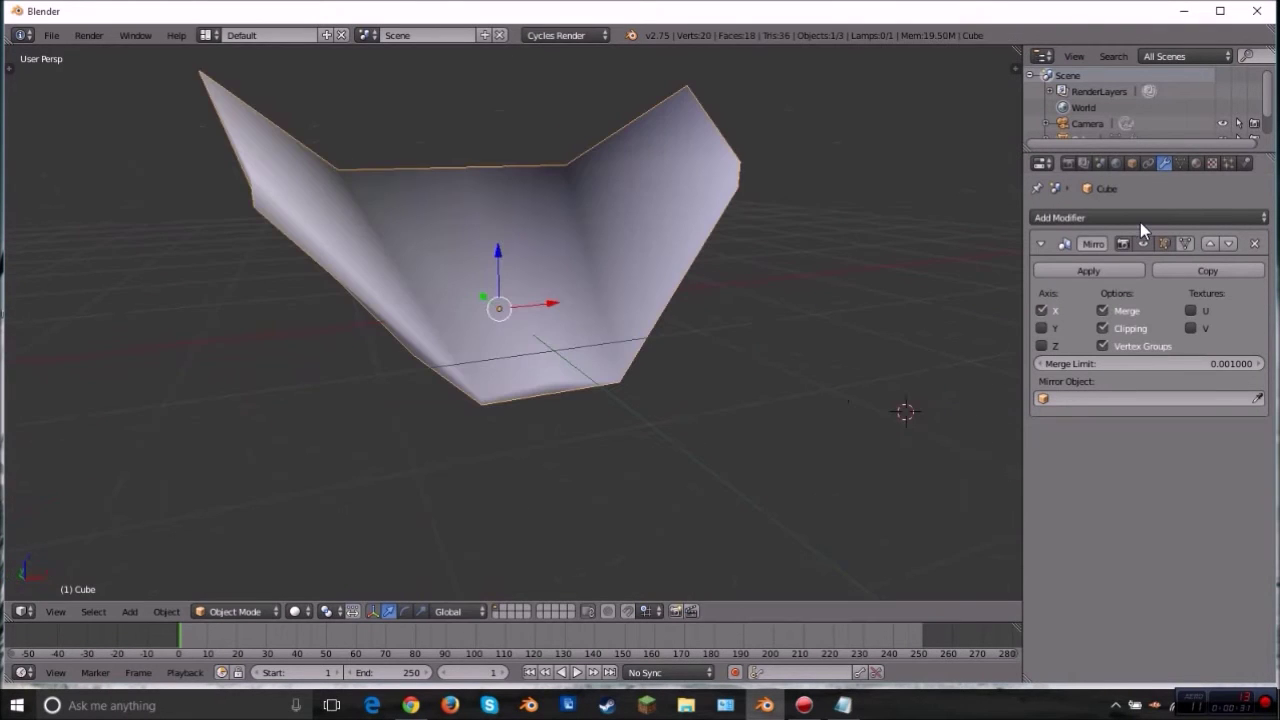
{"action": "left_click", "coordinate": [1113, 218]}
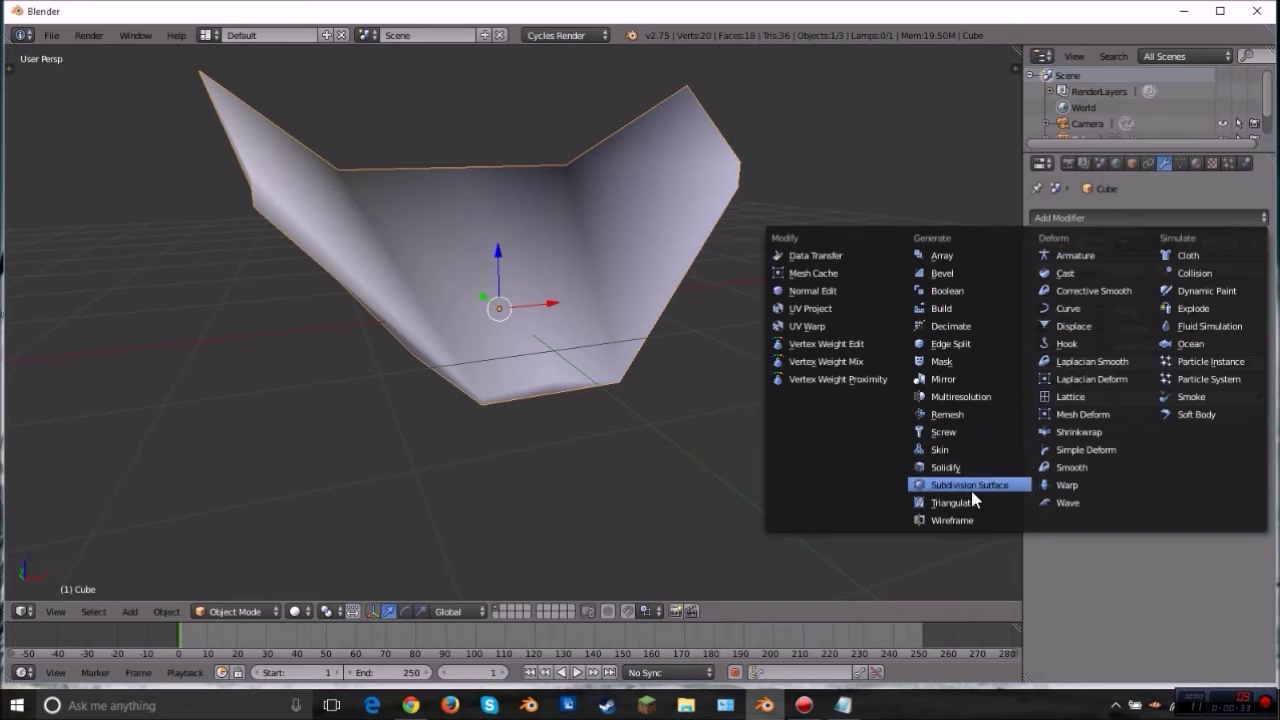
{"action": "left_click", "coordinate": [968, 520]}
{"action": "middle_click_drag", "start_coordinate": [865, 447], "coordinate": [646, 398]}
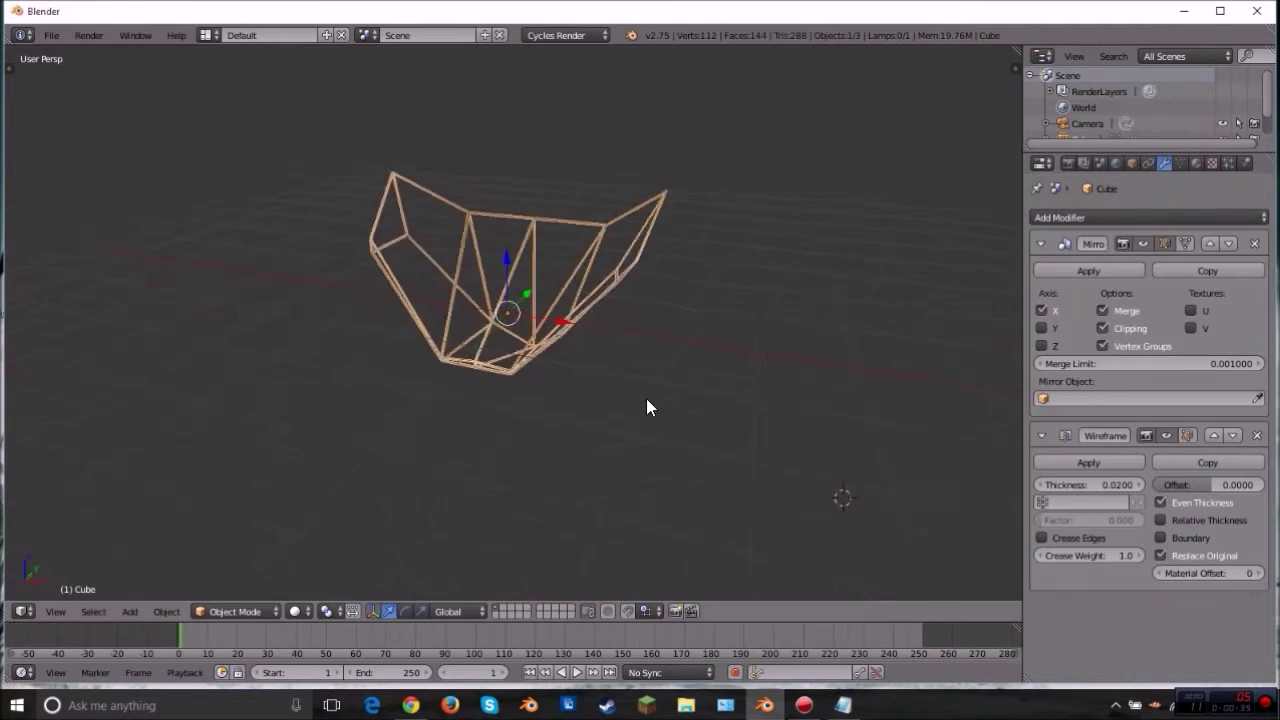
{"action": "scroll", "coordinate": [646, 398], "scroll_direction": "up", "scroll_amount": 3}
{"action": "left_click_drag", "start_coordinate": [1065, 485], "coordinate": [1140, 485]}
{"action": "scroll", "coordinate": [260, 375], "scroll_direction": "down", "scroll_amount": 3}
{"action": "middle_click_drag", "start_coordinate": [250, 378], "coordinate": [400, 390]}
Step: Replace the Wireframe modifier with an Edge Split modifier, and toggle its viewport display off and on to compare the shading
{"action": "left_click", "coordinate": [1254, 435]}
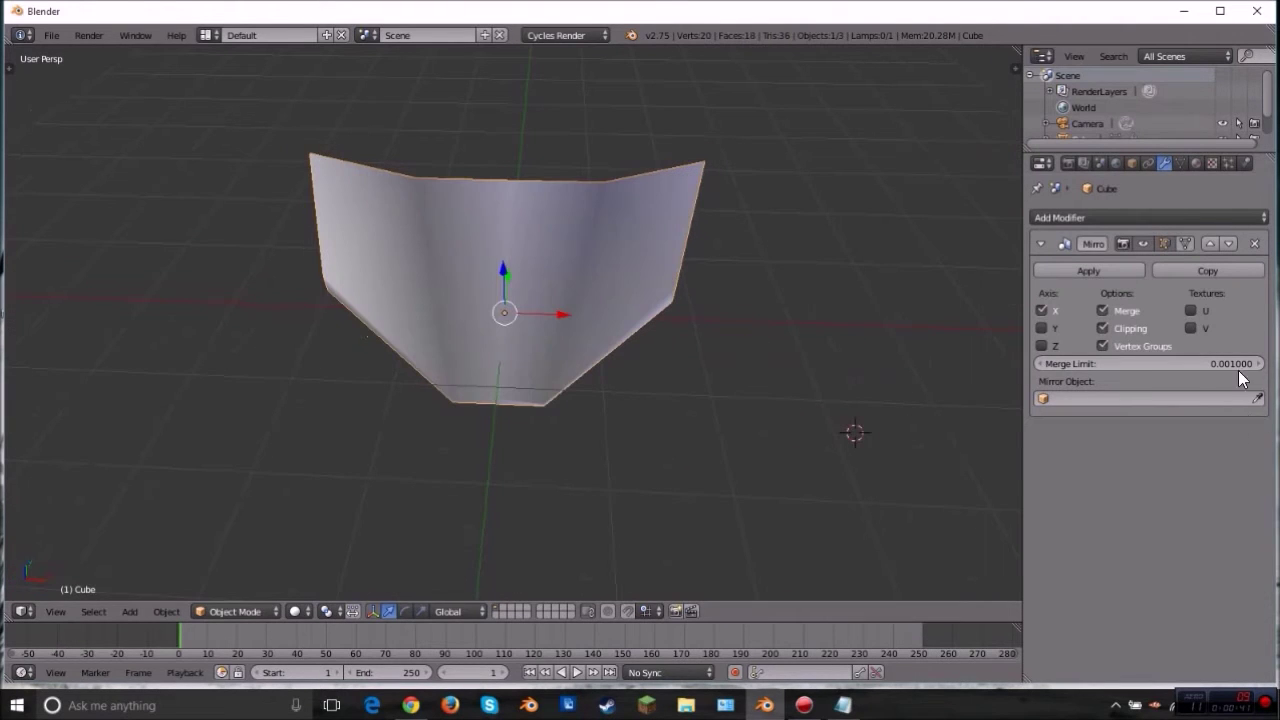
{"action": "left_click", "coordinate": [1120, 216]}
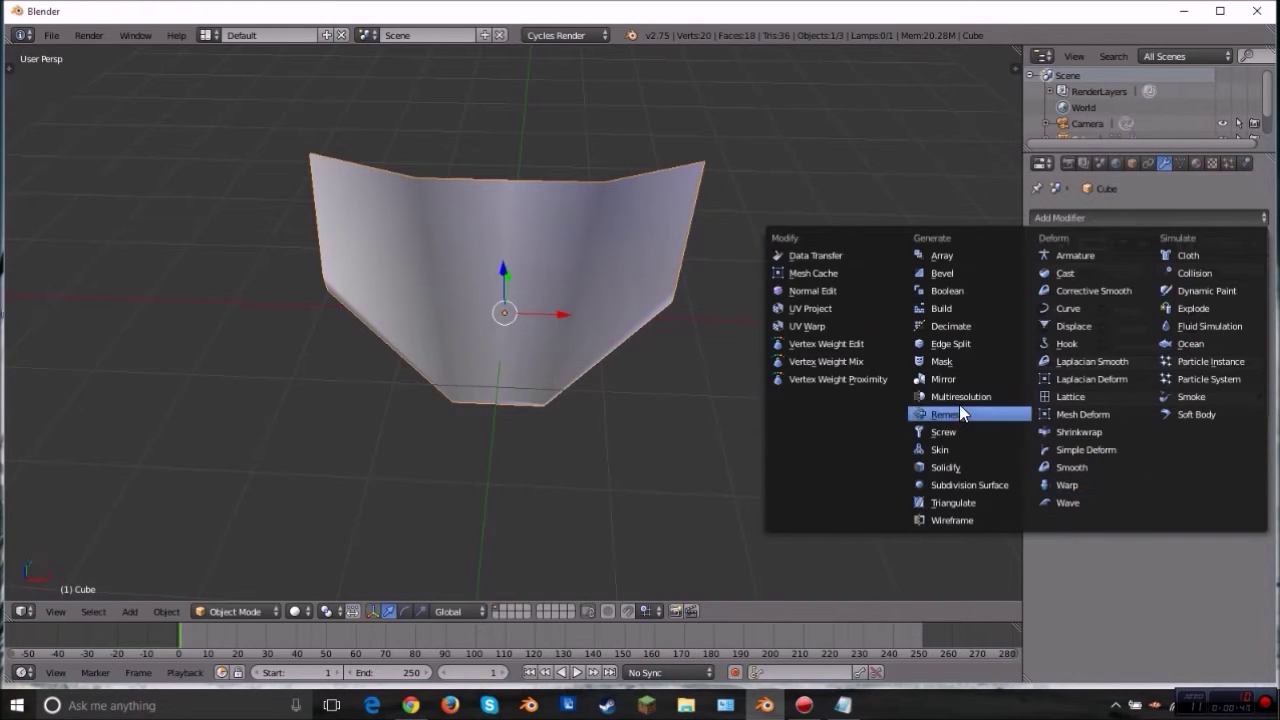
{"action": "left_click", "coordinate": [953, 343]}
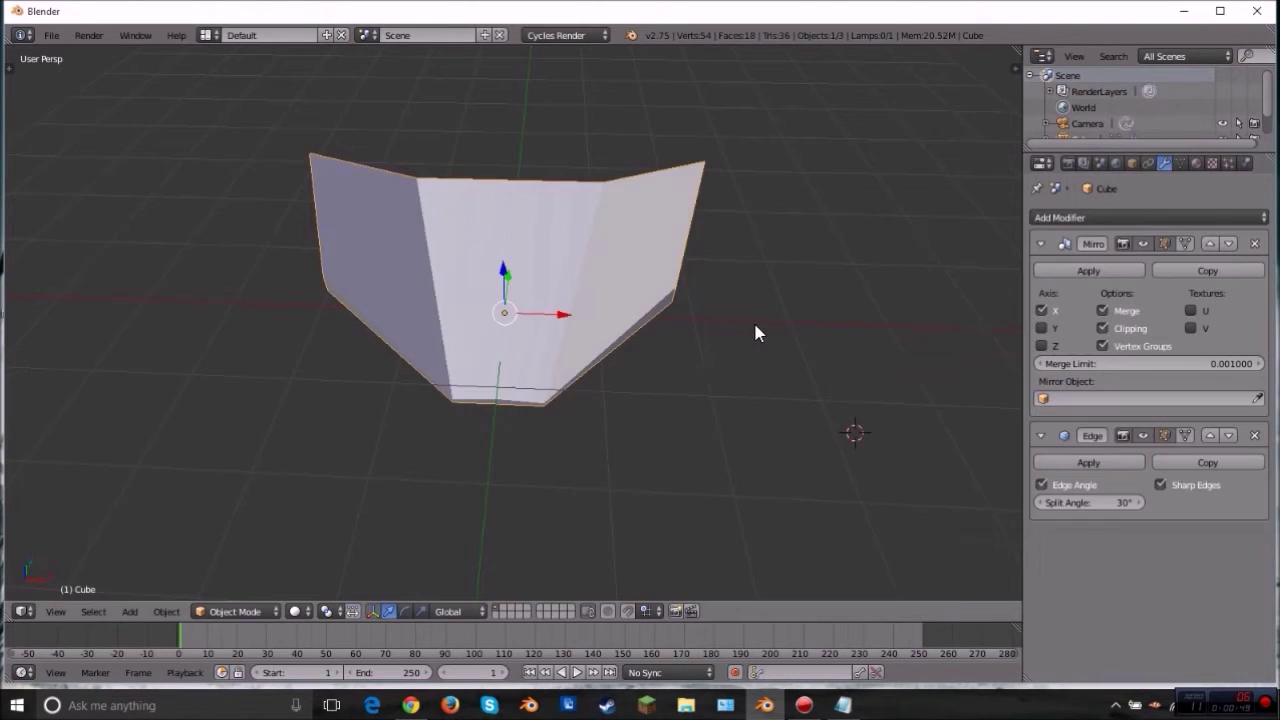
{"action": "middle_click_drag", "start_coordinate": [754, 331], "coordinate": [754, 286]}
{"action": "left_click", "coordinate": [1143, 436]}
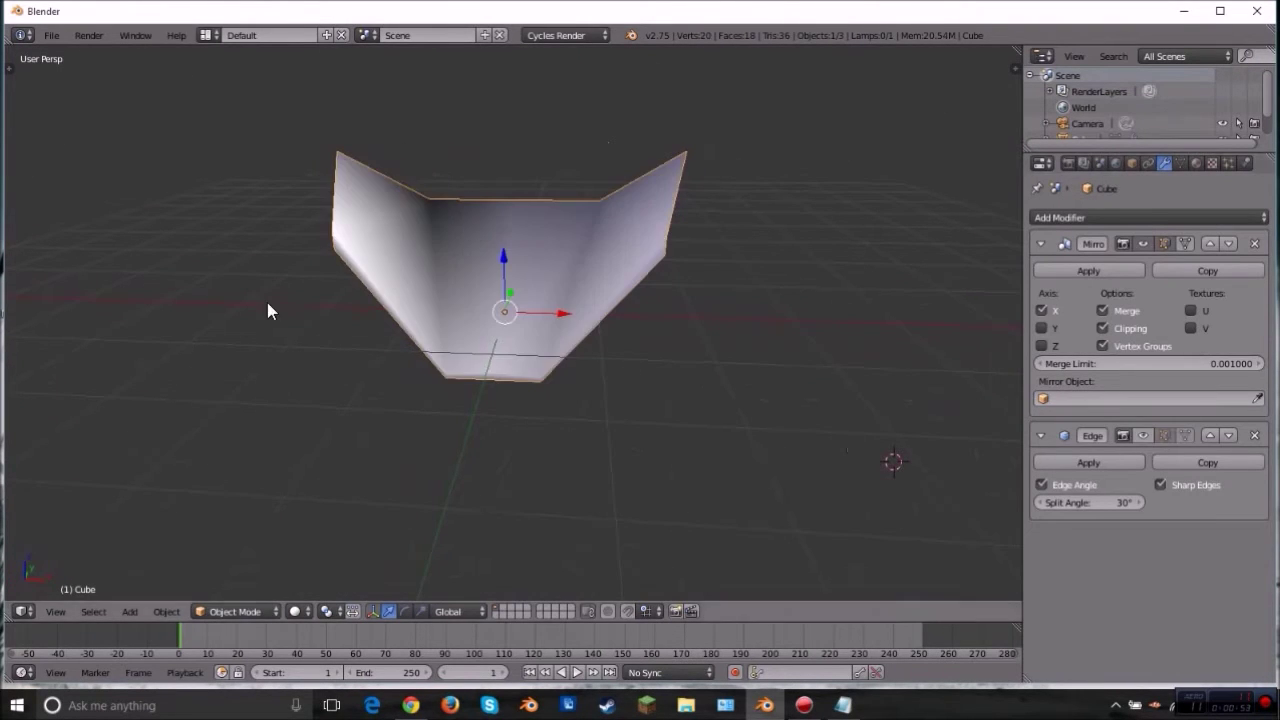
{"action": "left_click", "coordinate": [1143, 436]}
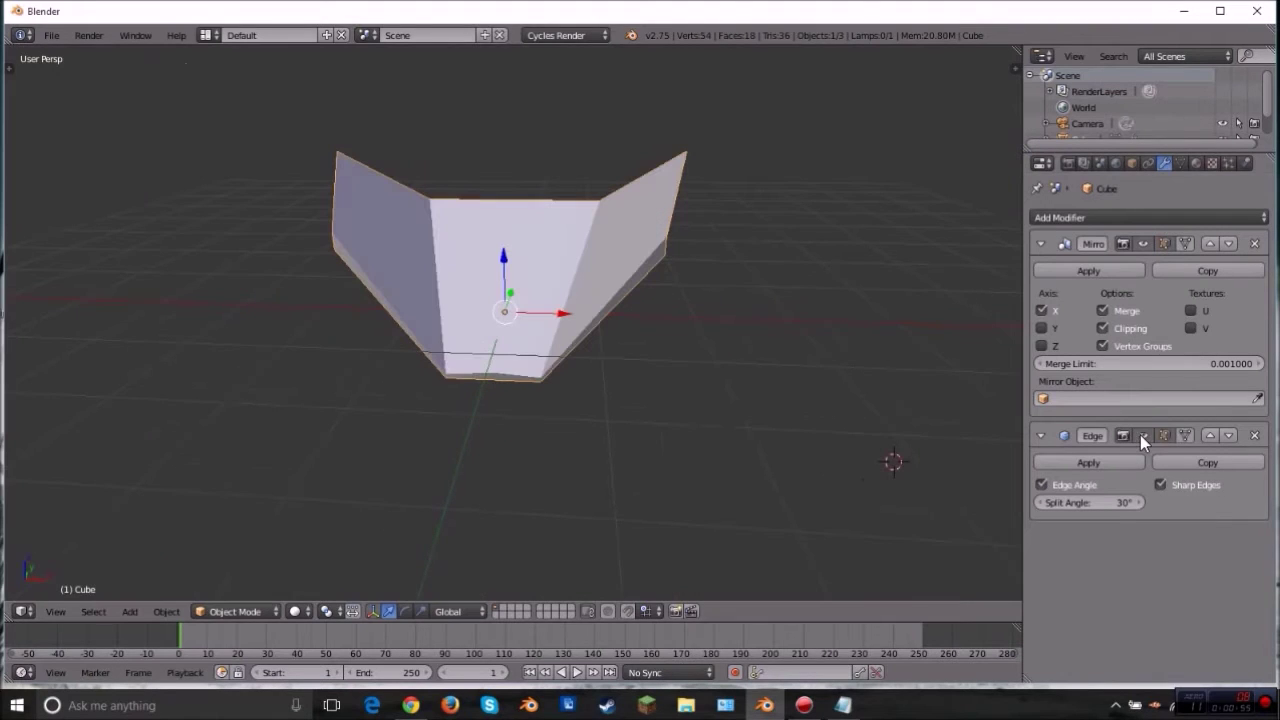
{"action": "left_click", "coordinate": [1053, 218]}
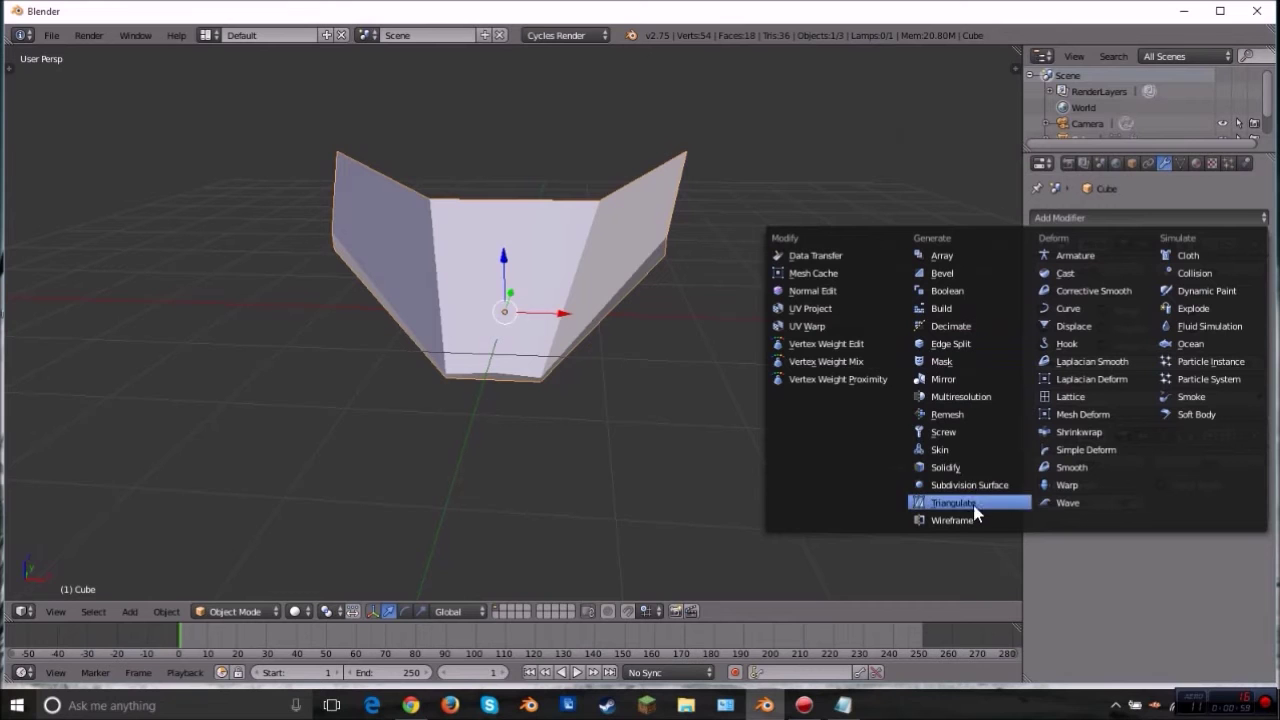
{"action": "left_click", "coordinate": [943, 379]}
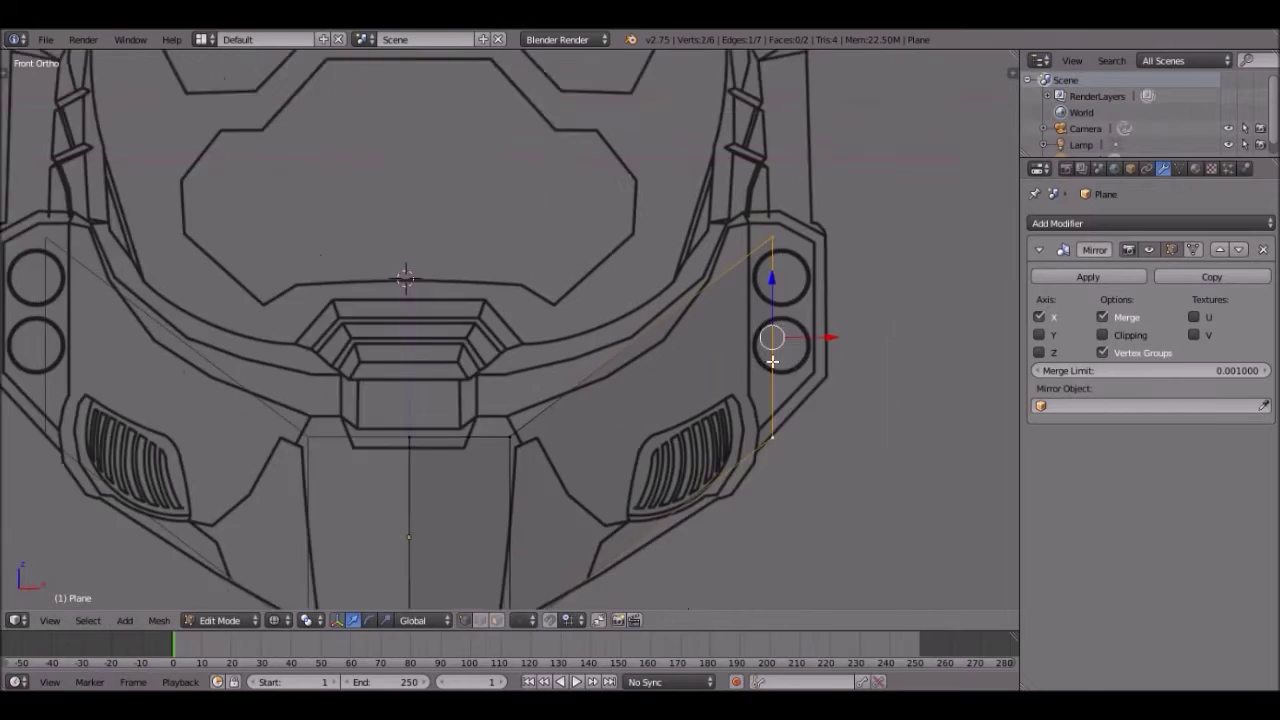
Step: Add a vertical loop cut to the helmet's side panel and move its upper vertex onto the reference outline
{"action": "scroll", "coordinate": [677, 265], "scroll_direction": "up", "scroll_amount": 1}
{"action": "key", "text": "ctrl+r"}
{"action": "key", "text": "g"}
{"action": "left_click", "coordinate": [646, 386]}
Step: Move the panel's upper outer vertex to the inner corner of the ear piece in the reference, adjusting its position with repeated moves
{"action": "key", "text": "g"}
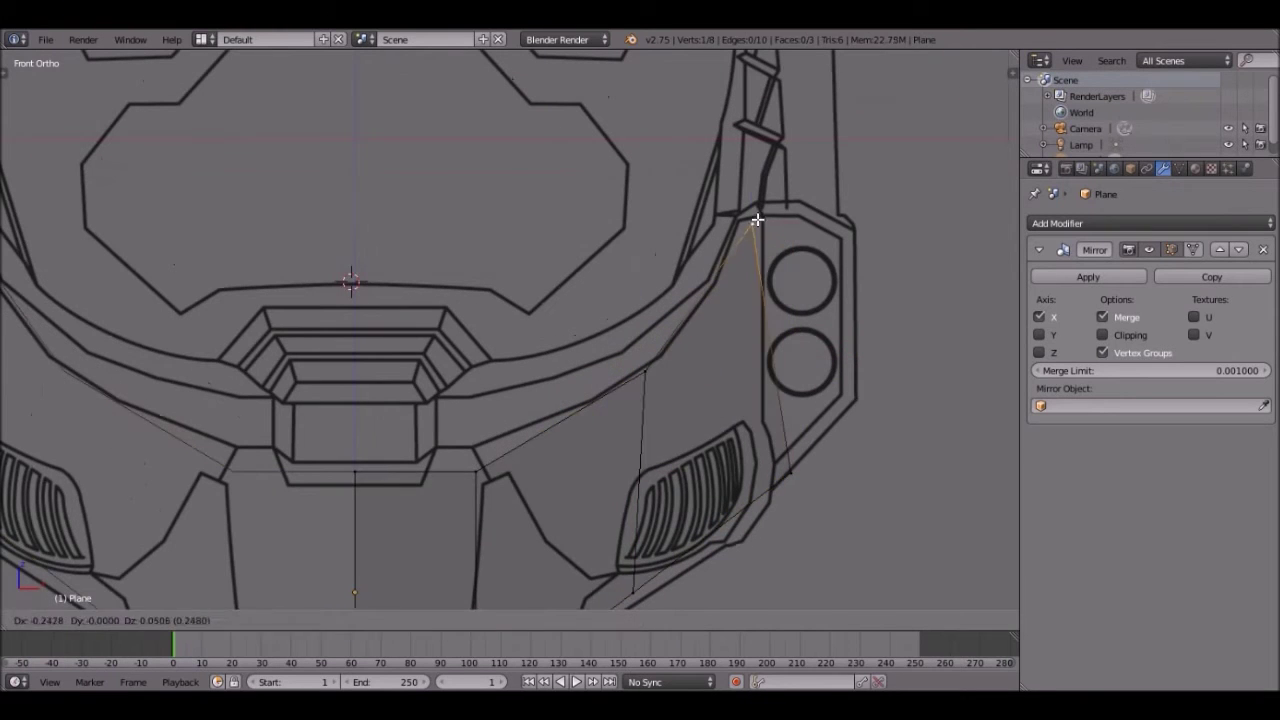
{"action": "left_click", "coordinate": [757, 217]}
{"action": "key", "text": "g"}
{"action": "key", "text": "s"}
{"action": "key", "text": "x"}
{"action": "key", "text": "0"}
{"action": "left_click", "coordinate": [762, 242]}
{"action": "key", "text": "g"}
{"action": "left_click", "coordinate": [831, 283]}
Step: Move the lower vertex of the helmet's side panel to fit the reference outline and return to Object Mode
{"action": "right_click", "coordinate": [767, 463]}
{"action": "middle_click_drag", "start_coordinate": [767, 460], "coordinate": [820, 168], "text": "shift"}
{"action": "right_click", "coordinate": [697, 306]}
{"action": "key", "text": "g"}
{"action": "left_click", "coordinate": [828, 208]}
{"action": "key", "text": "Tab"}
{"action": "middle_click_drag", "start_coordinate": [788, 80], "coordinate": [863, 306], "text": "shift"}
{"action": "scroll", "coordinate": [760, 310], "scroll_direction": "up", "scroll_amount": 1}
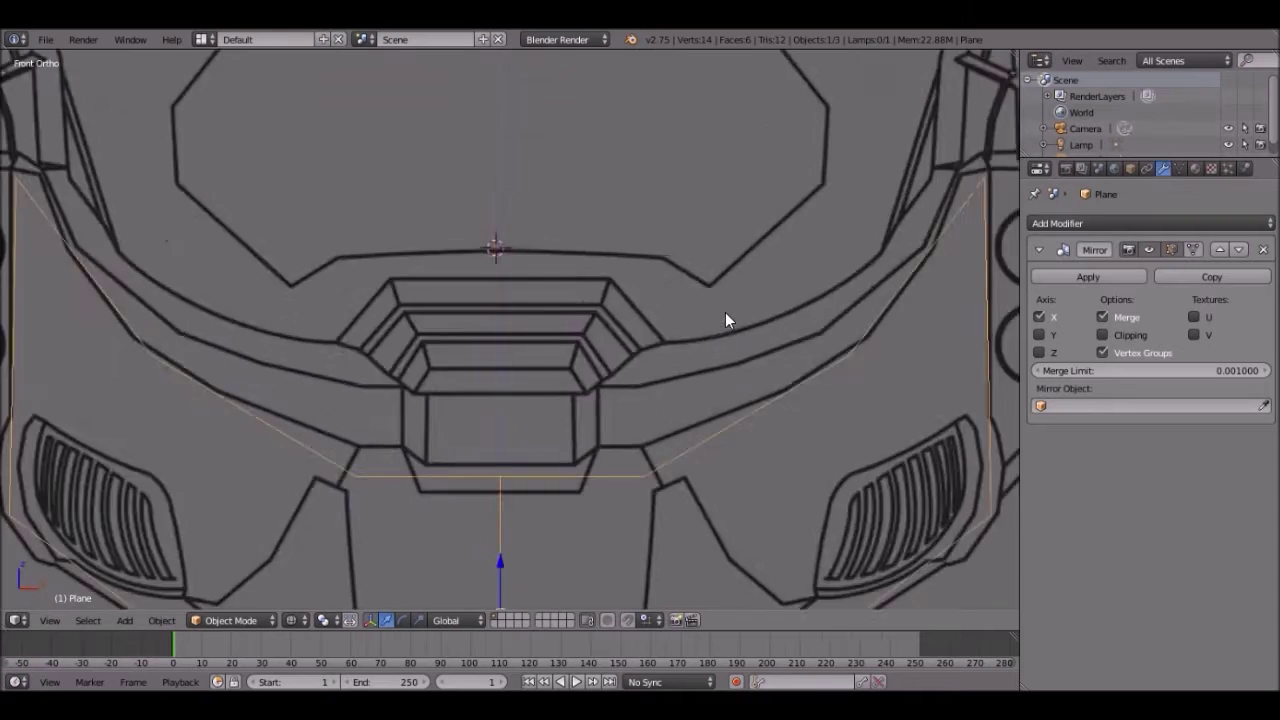
Step: Move the outer edge of the helmet's side panel backward along the Y axis to give the mesh depth
{"action": "scroll", "coordinate": [715, 315], "scroll_direction": "down", "scroll_amount": 6}
{"action": "middle_click_drag", "start_coordinate": [660, 319], "coordinate": [664, 373], "text": "shift"}
{"action": "scroll", "coordinate": [690, 400], "scroll_direction": "up", "scroll_amount": 2}
{"action": "key", "text": "Tab"}
{"action": "right_click", "coordinate": [757, 350], "text": "shift"}
{"action": "scroll", "coordinate": [730, 415], "scroll_direction": "down", "scroll_amount": 3}
{"action": "middle_click_drag", "start_coordinate": [720, 424], "coordinate": [663, 471]}
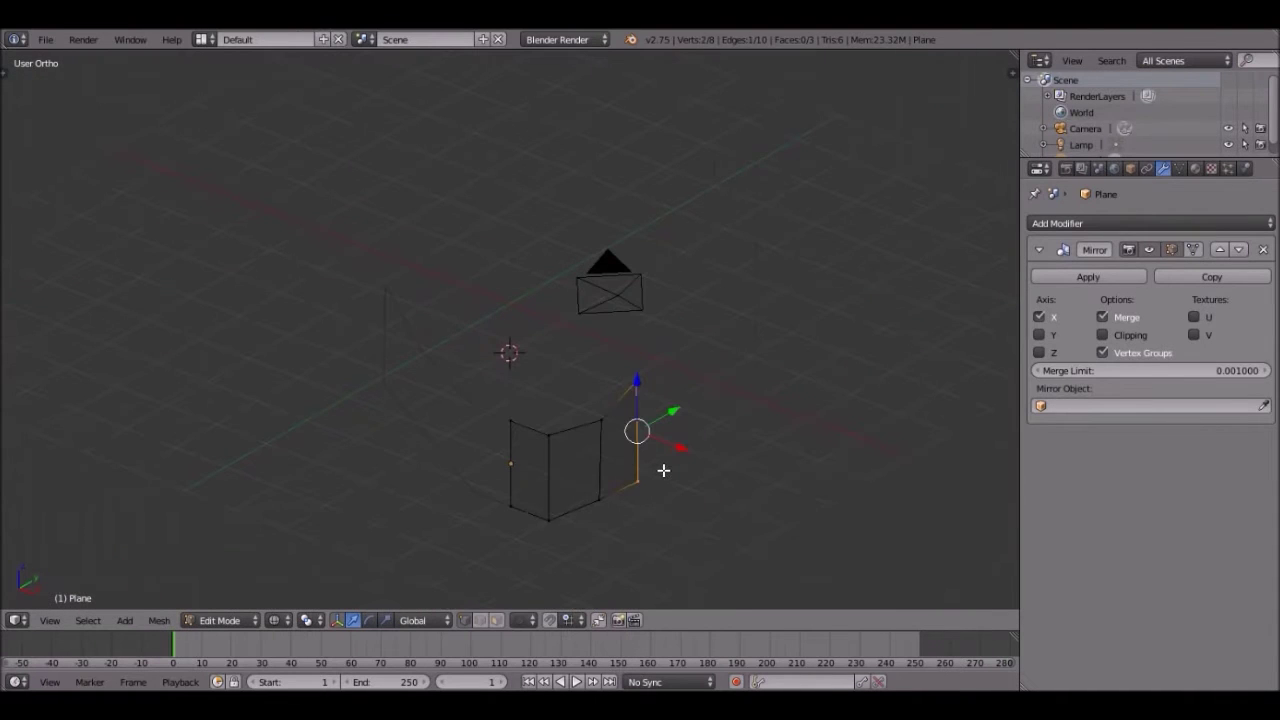
{"action": "key", "text": "o"}
{"action": "key", "text": "g"}
{"action": "key", "text": "y"}
{"action": "scroll", "coordinate": [690, 455], "scroll_direction": "down", "scroll_amount": 4}
{"action": "left_click", "coordinate": [728, 429]}
{"action": "middle_click_drag", "start_coordinate": [727, 435], "coordinate": [551, 412]}
Step: Extrude the side panel's outer edge about 0.59 sideways to the ear piece's outer outline and move it back along Y
{"action": "key", "text": "KP_1"}
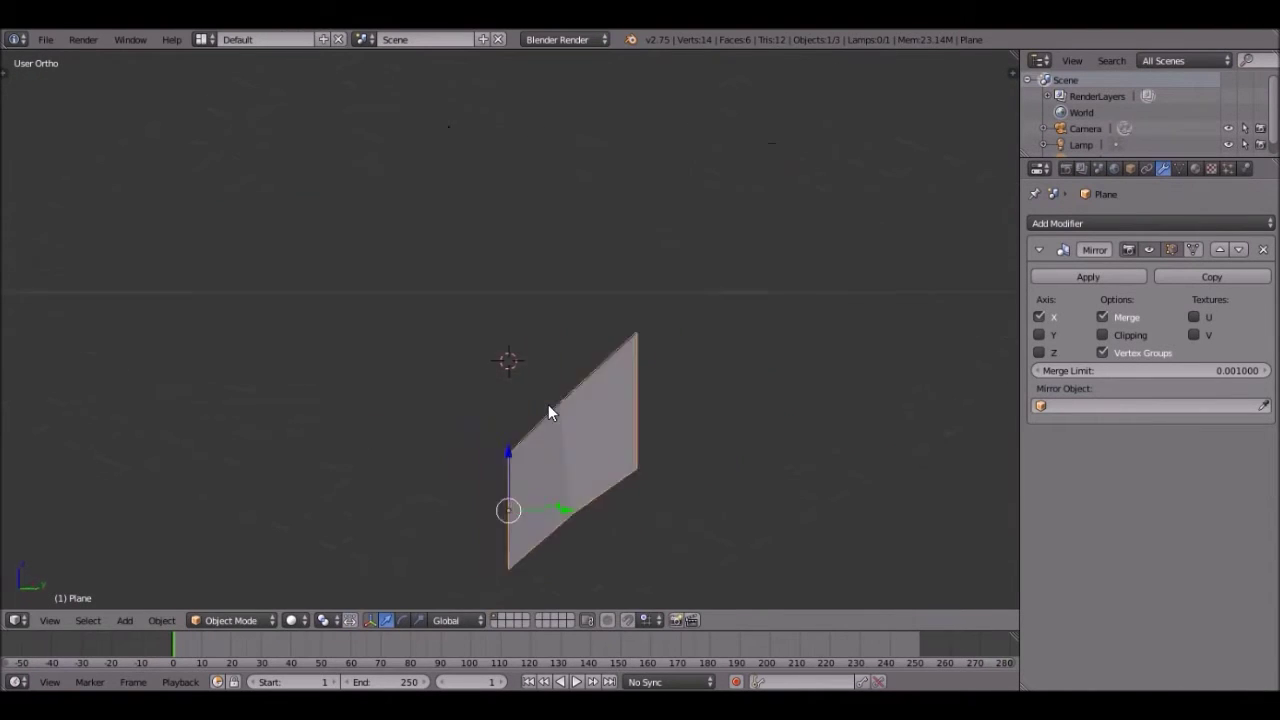
{"action": "scroll", "coordinate": [661, 521], "scroll_direction": "up", "scroll_amount": 2}
{"action": "key", "text": "e"}
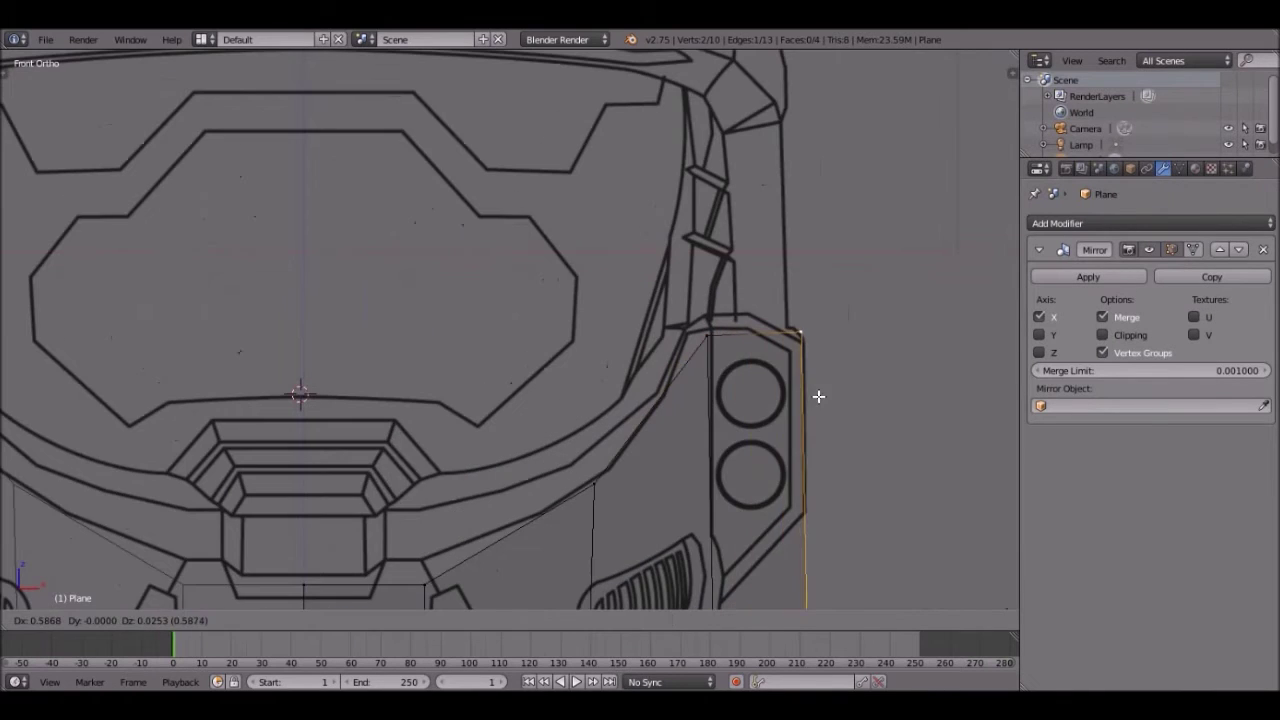
{"action": "left_click", "coordinate": [819, 397]}
{"action": "scroll", "coordinate": [816, 397], "scroll_direction": "down", "scroll_amount": 4}
{"action": "middle_click_drag", "start_coordinate": [806, 397], "coordinate": [834, 347]}
{"action": "key", "text": "g"}
{"action": "key", "text": "y"}
{"action": "left_click", "coordinate": [790, 375]}
{"action": "key", "text": "Tab"}
{"action": "key", "text": "KP_3"}
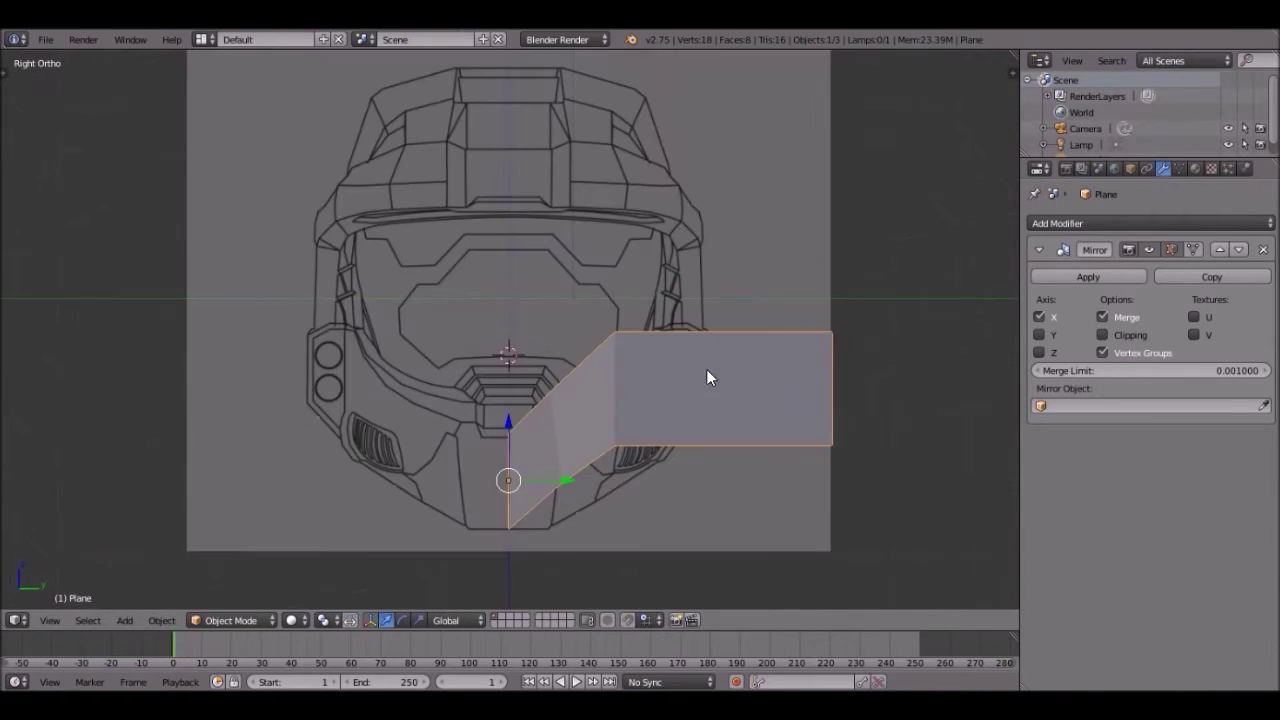
Step: Extrude the top edge of the helmet's front chin panel backward along Y and enable Clipping on the Mirror modifier
{"action": "key", "text": "KP_1"}
{"action": "scroll", "coordinate": [480, 440], "scroll_direction": "up", "scroll_amount": 4}
{"action": "middle_click_drag", "start_coordinate": [360, 537], "coordinate": [557, 449], "text": "shift"}
{"action": "key", "text": "Tab"}
{"action": "right_click", "coordinate": [563, 452]}
{"action": "middle_click_drag", "start_coordinate": [660, 440], "coordinate": [563, 482]}
{"action": "key", "text": "e"}
{"action": "key", "text": "y"}
{"action": "left_click", "coordinate": [620, 462]}
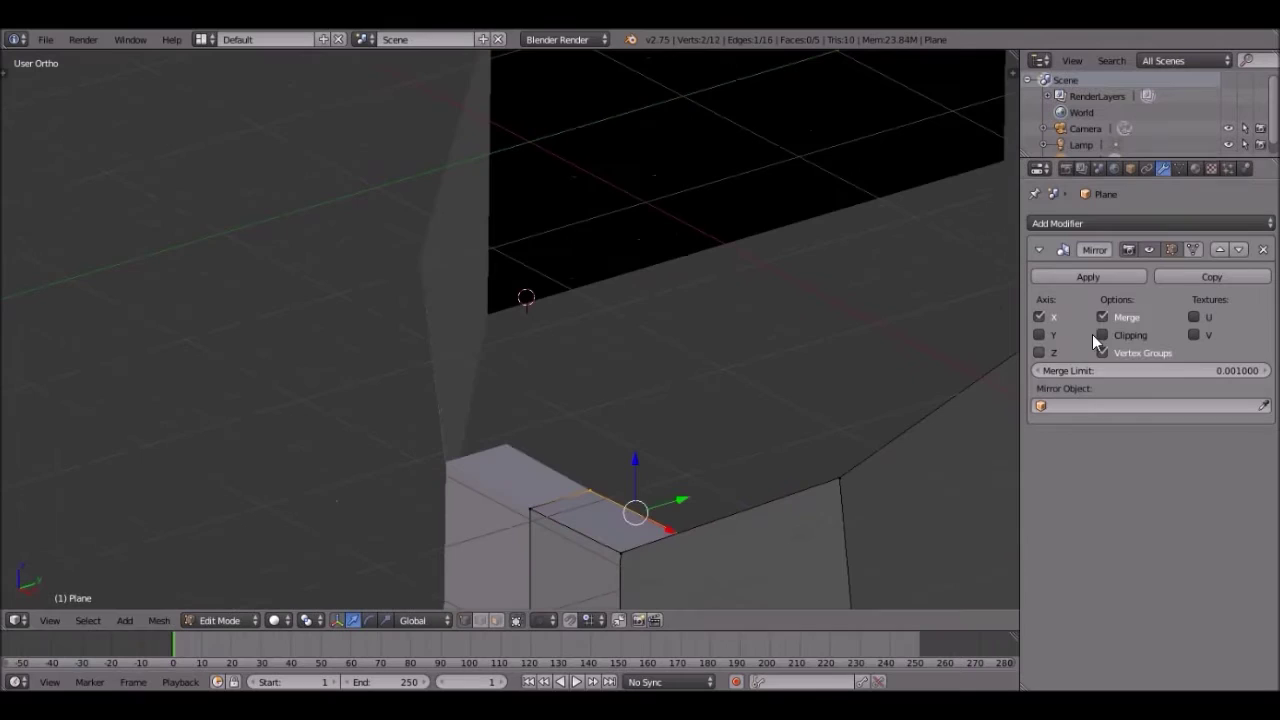
{"action": "left_click", "coordinate": [1101, 335]}
Step: Fill a face between the chin ledge's outer vertices and the side panel's upper vertex, and return to Object Mode
{"action": "key", "text": "Tab"}
{"action": "key", "text": "KP_1"}
{"action": "key", "text": "Tab"}
{"action": "middle_click_drag", "start_coordinate": [697, 466], "coordinate": [635, 423]}
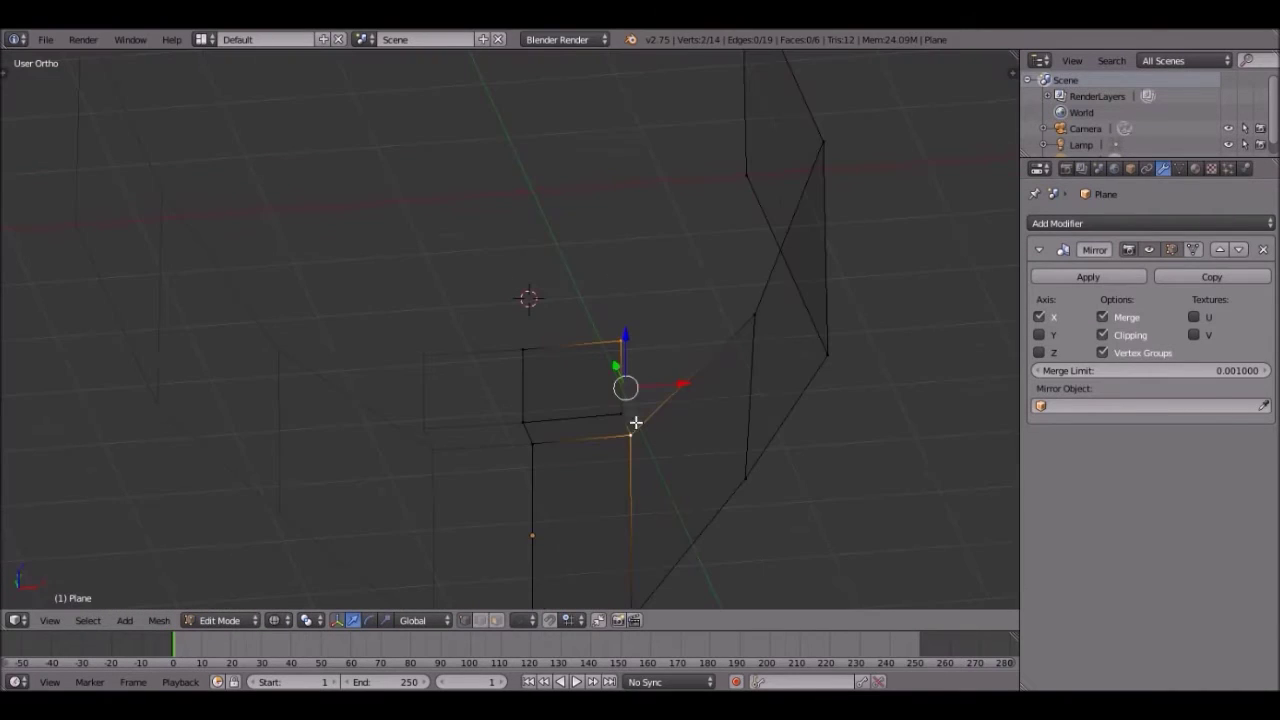
{"action": "right_click", "coordinate": [624, 416], "text": "shift"}
{"action": "right_click", "coordinate": [748, 318], "text": "shift"}
{"action": "key", "text": "f"}
{"action": "key", "text": "Tab"}
{"action": "scroll", "coordinate": [740, 330], "scroll_direction": "down", "scroll_amount": 4}
{"action": "middle_click_drag", "start_coordinate": [738, 365], "coordinate": [600, 405]}
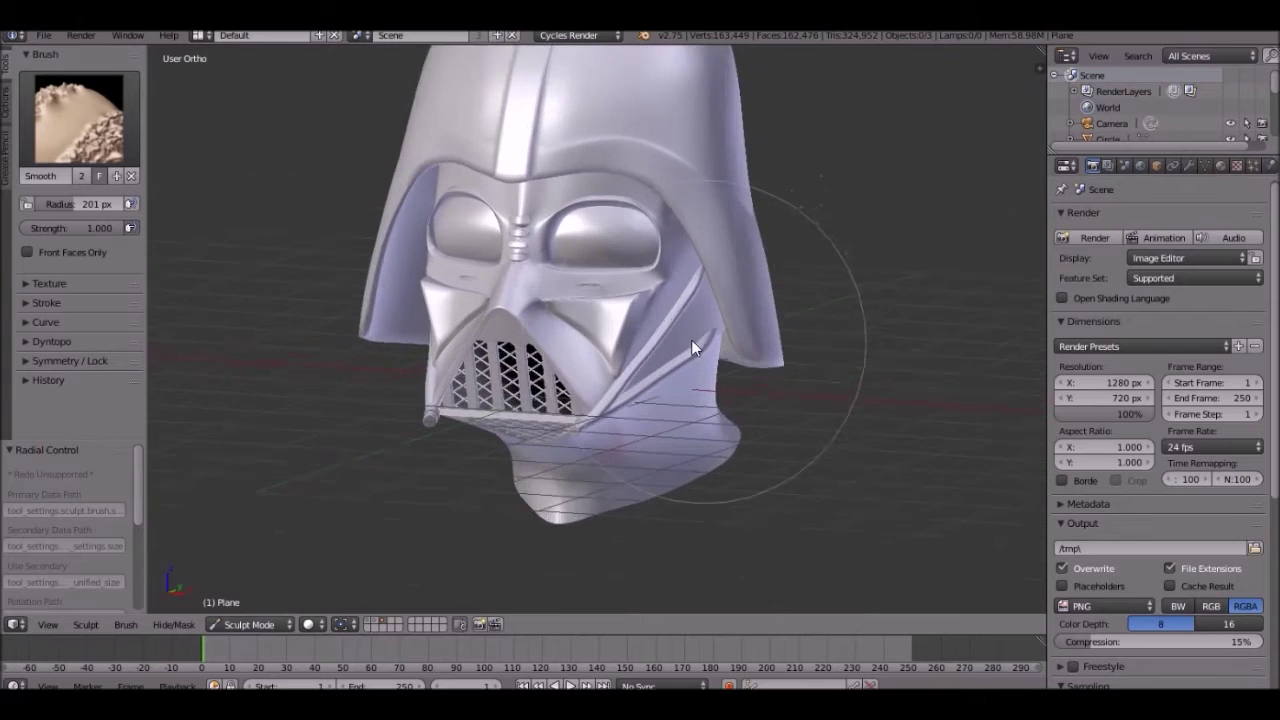
Step: Leave Sculpt Mode to select the mask's face mesh under the helmet, and enter Sculpt Mode on it
{"action": "scroll", "coordinate": [691, 339], "scroll_direction": "up", "scroll_amount": 4}
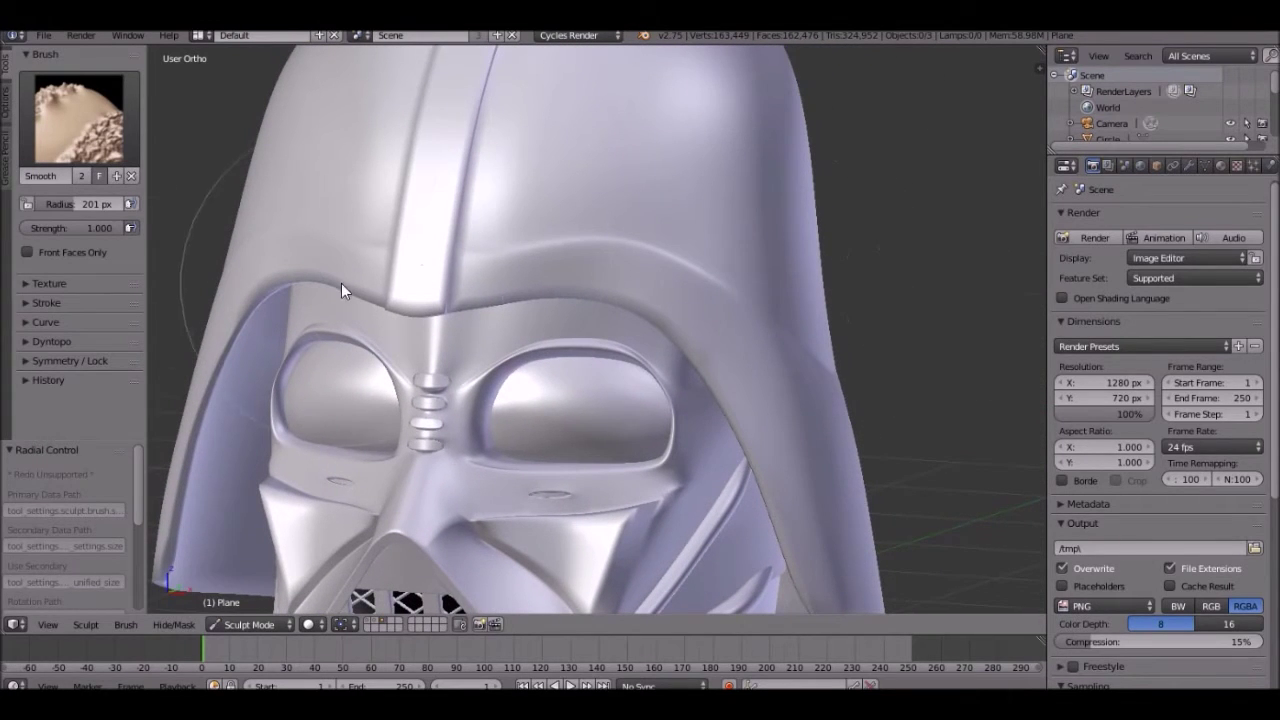
{"action": "scroll", "coordinate": [569, 534], "scroll_direction": "down", "scroll_amount": 5}
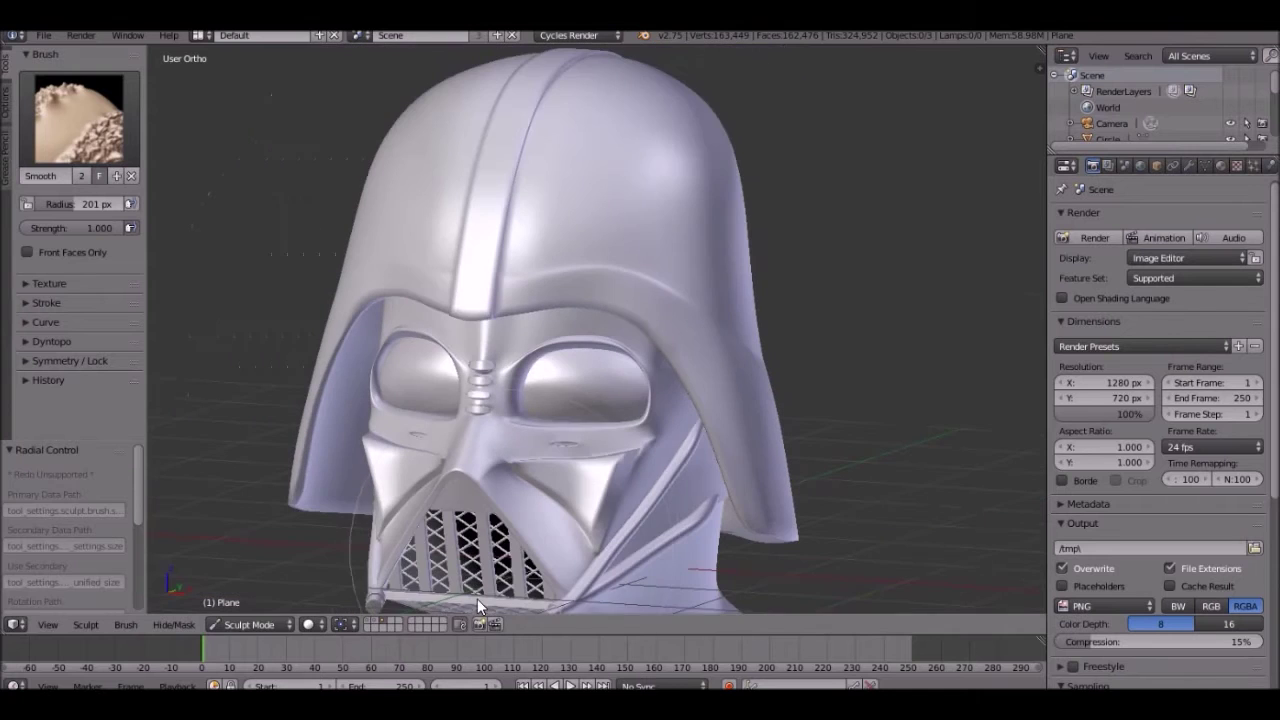
{"action": "left_click", "coordinate": [252, 624]}
{"action": "left_click", "coordinate": [290, 605]}
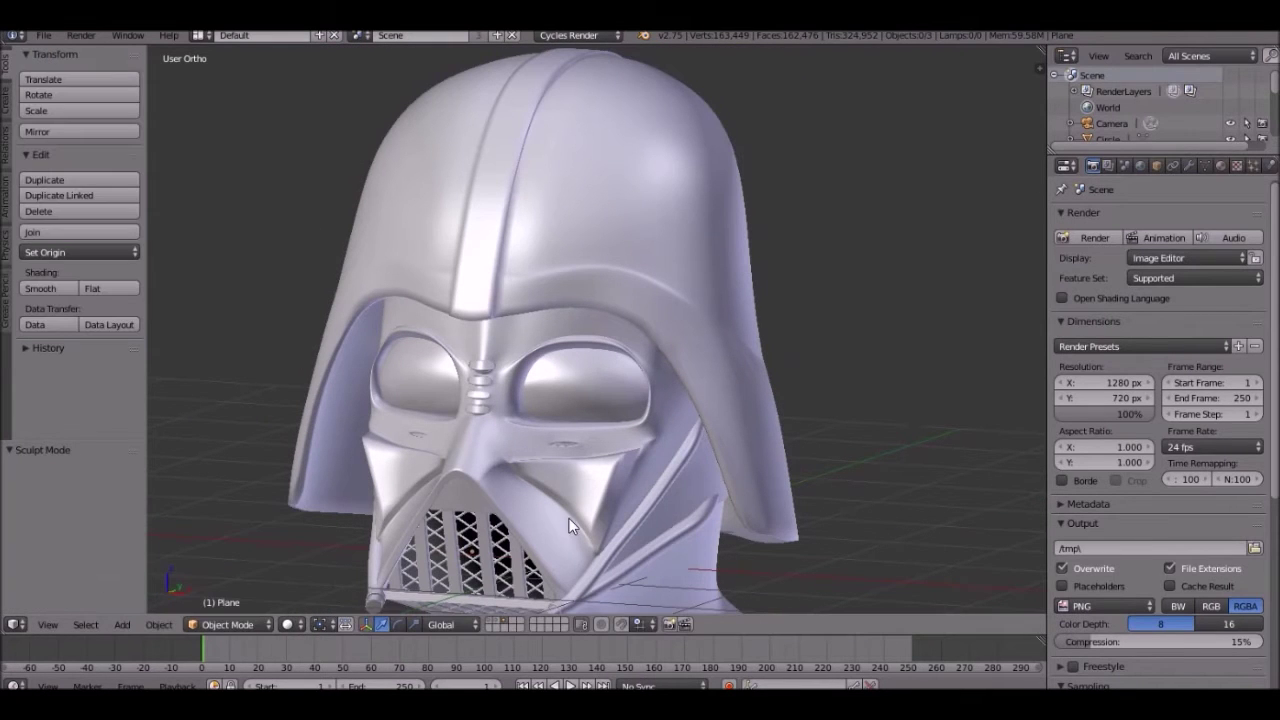
{"action": "key", "text": "z"}
{"action": "right_click", "coordinate": [615, 476]}
{"action": "key", "text": "z"}
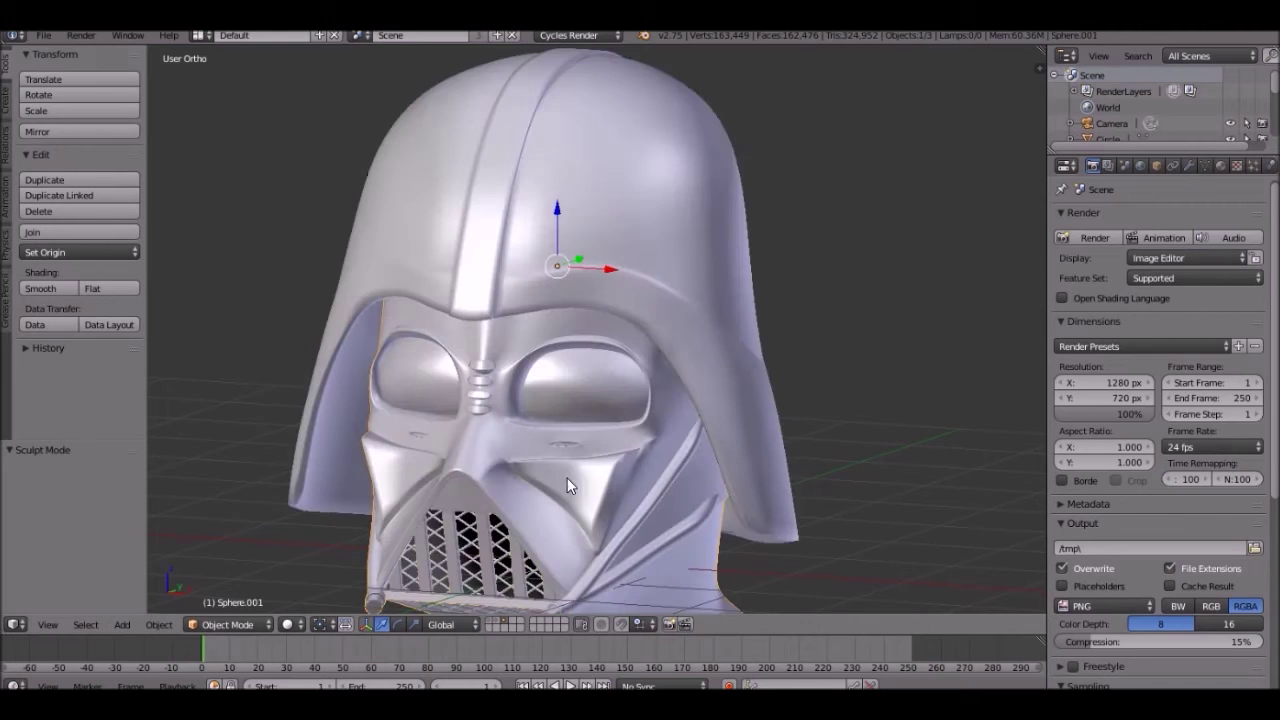
{"action": "left_click", "coordinate": [213, 626]}
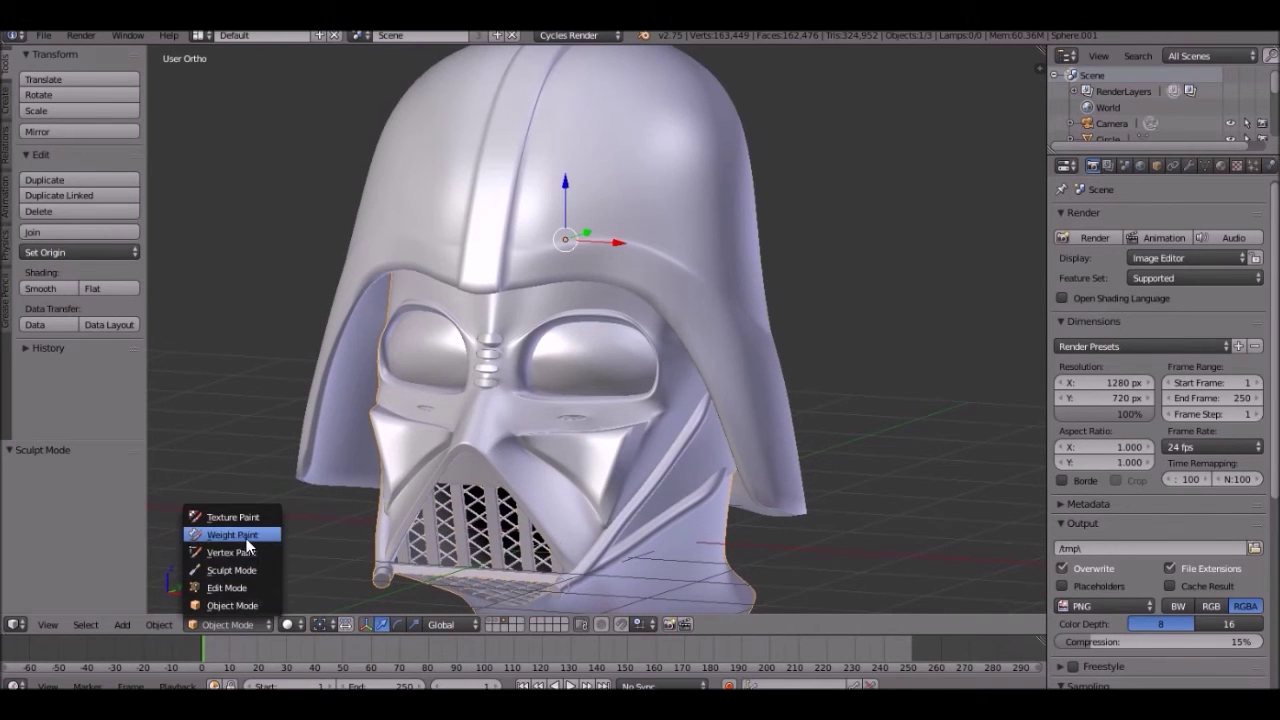
{"action": "left_click", "coordinate": [236, 570]}
Step: Smooth away the sculpted cheek details of the mask using the Smooth brush at 201 px radius and full strength
{"action": "scroll", "coordinate": [534, 449], "scroll_direction": "up", "scroll_amount": 5}
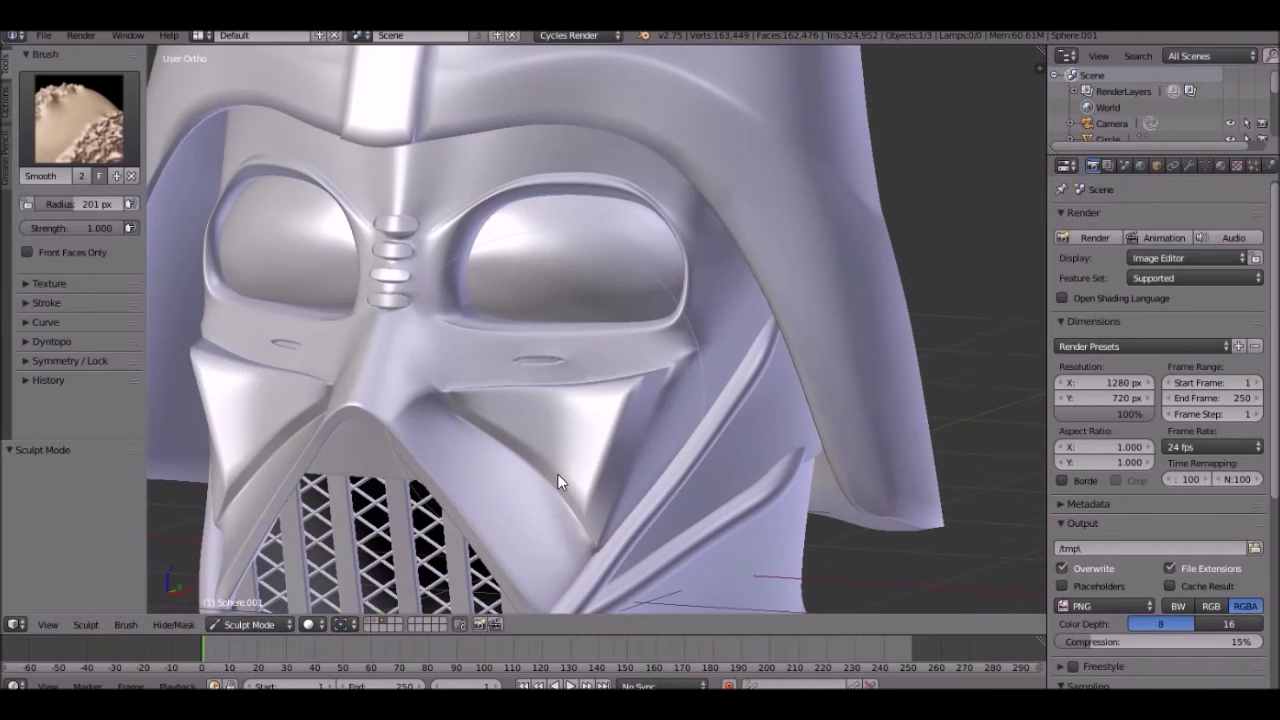
{"action": "mouse_move", "coordinate": [557, 473]}
{"action": "left_mouse_down"}
{"action": "mouse_move", "coordinate": [618, 472]}
{"action": "mouse_move", "coordinate": [385, 419]}
{"action": "left_mouse_up"}
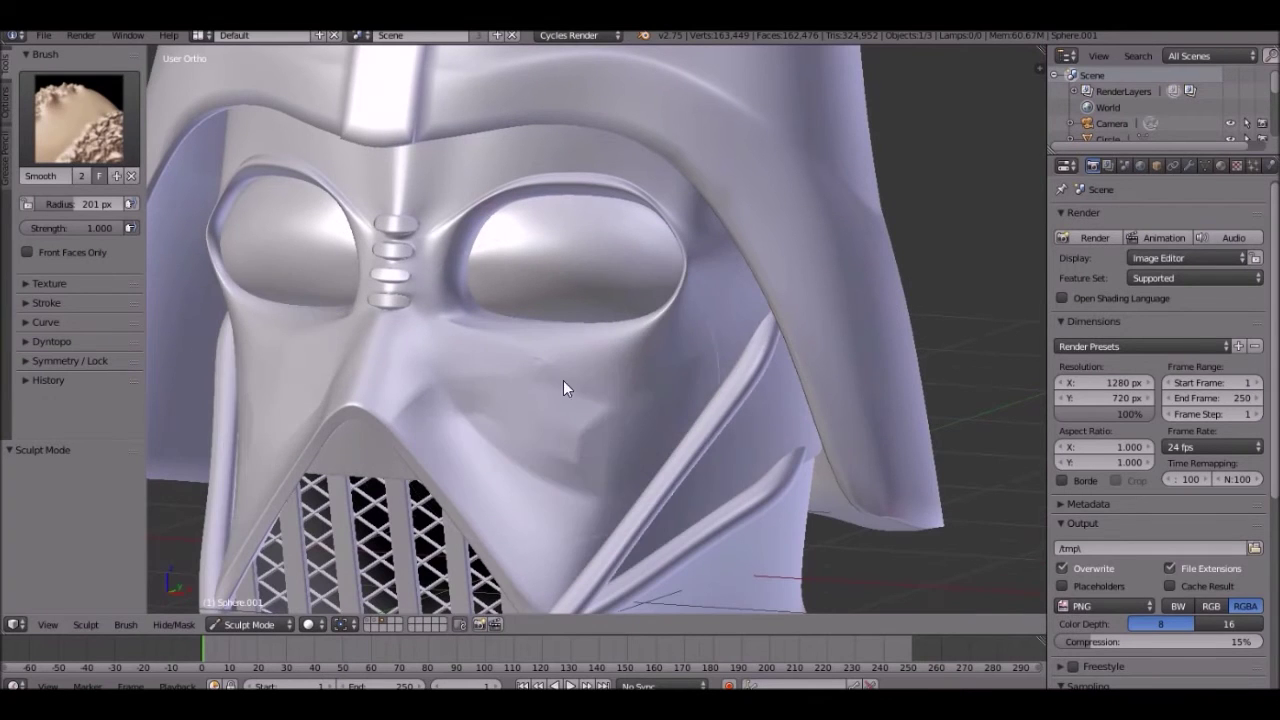
{"action": "scroll", "coordinate": [563, 388], "scroll_direction": "down", "scroll_amount": 7}
{"action": "middle_click_drag", "start_coordinate": [460, 415], "coordinate": [586, 423]}
{"action": "scroll", "coordinate": [586, 423], "scroll_direction": "up", "scroll_amount": 4}
Step: Choose the Crease brush, reduce its radius to 102 px, and sculpt a stroke down the mask's cheek beside the mouth grille
{"action": "left_click", "coordinate": [52, 122]}
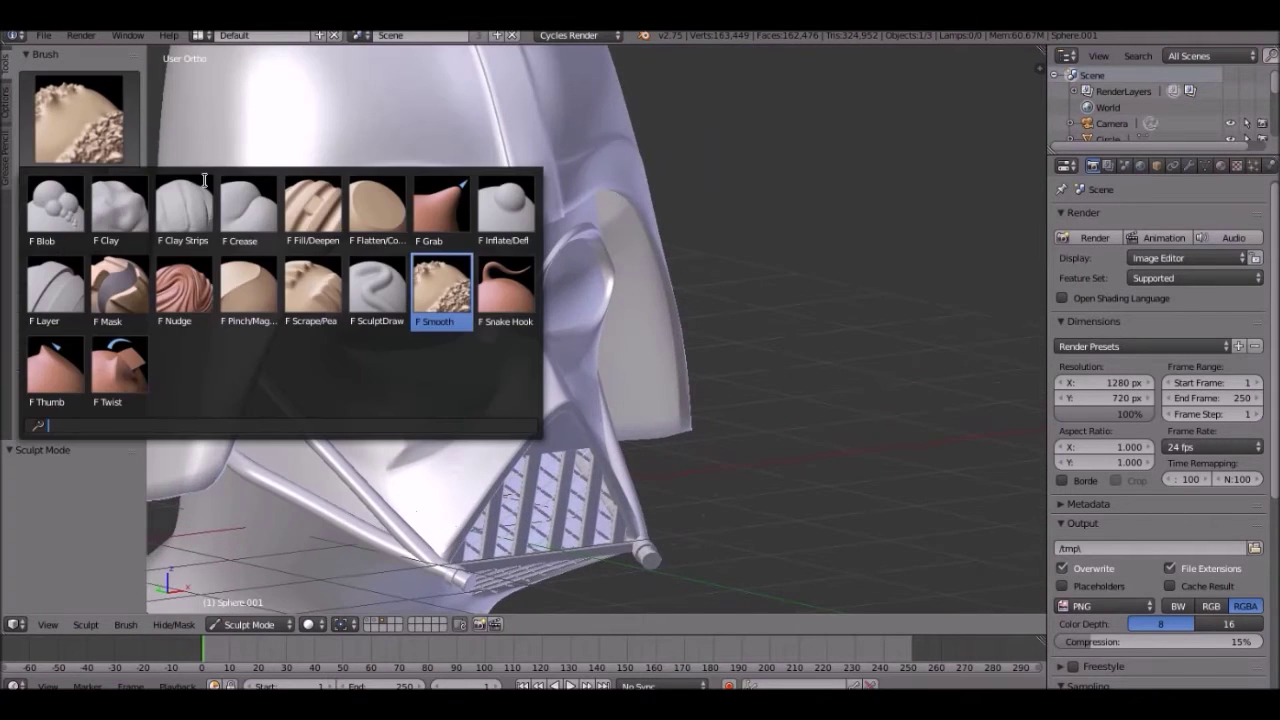
{"action": "left_click", "coordinate": [243, 198]}
{"action": "scroll", "coordinate": [580, 370], "scroll_direction": "down", "scroll_amount": 4}
{"action": "mouse_move", "coordinate": [580, 370]}
{"action": "middle_mouse_down"}
{"action": "mouse_move", "coordinate": [490, 351]}
{"action": "mouse_move", "coordinate": [370, 385]}
{"action": "middle_mouse_up"}
{"action": "scroll", "coordinate": [480, 405], "scroll_direction": "up", "scroll_amount": 5}
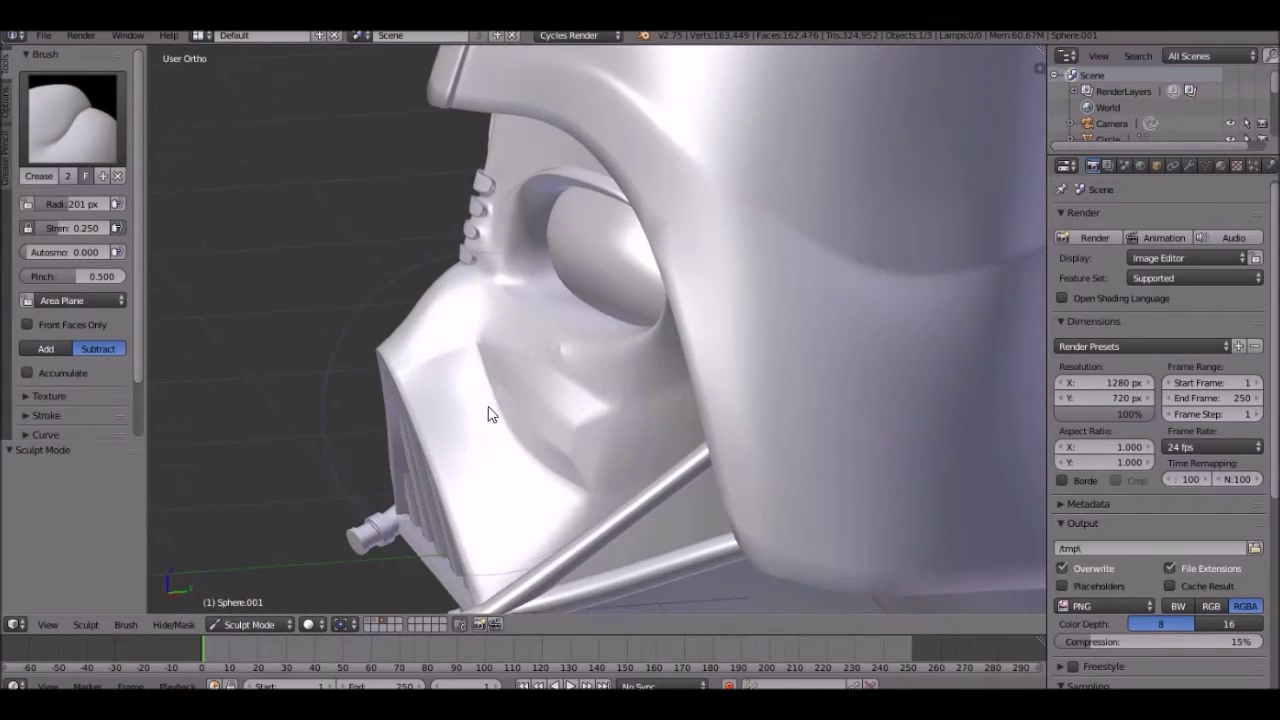
{"action": "scroll", "coordinate": [490, 415], "scroll_direction": "up", "scroll_amount": 2}
{"action": "key", "text": "f"}
{"action": "left_click", "coordinate": [494, 297]}
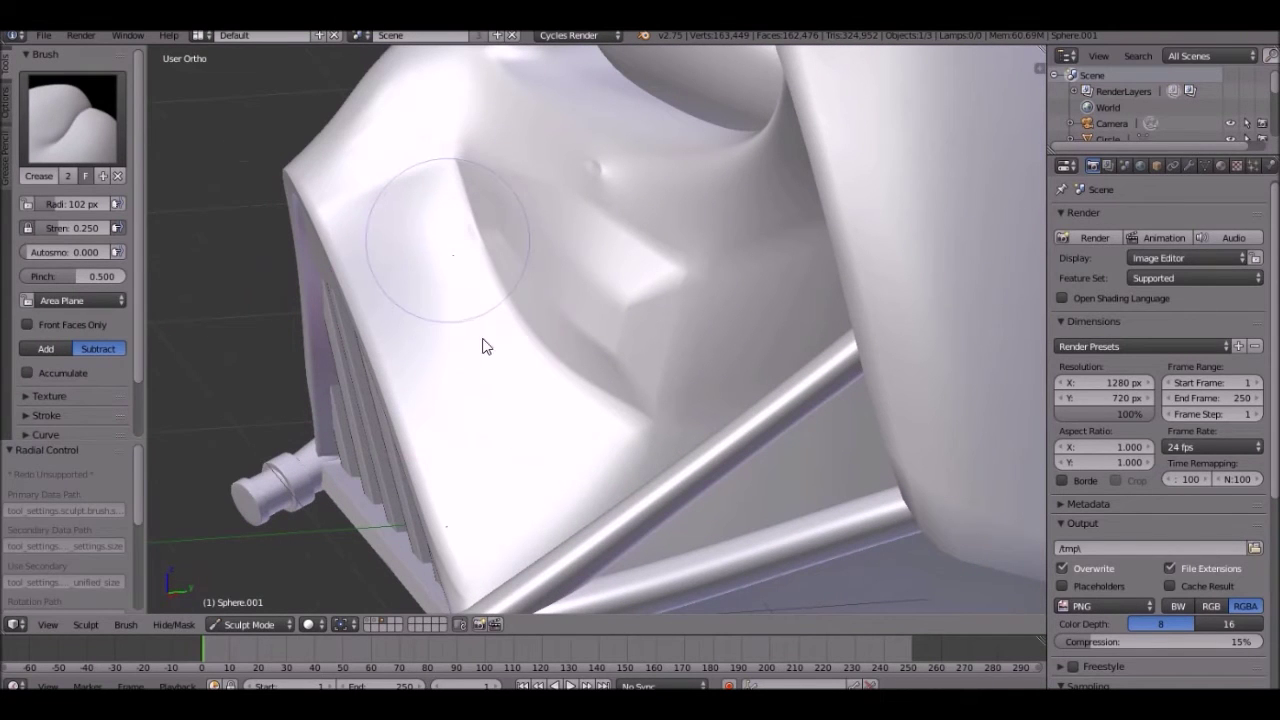
{"action": "left_click_drag", "start_coordinate": [482, 346], "coordinate": [576, 482]}
{"action": "scroll", "coordinate": [400, 300], "scroll_direction": "down", "scroll_amount": 4}
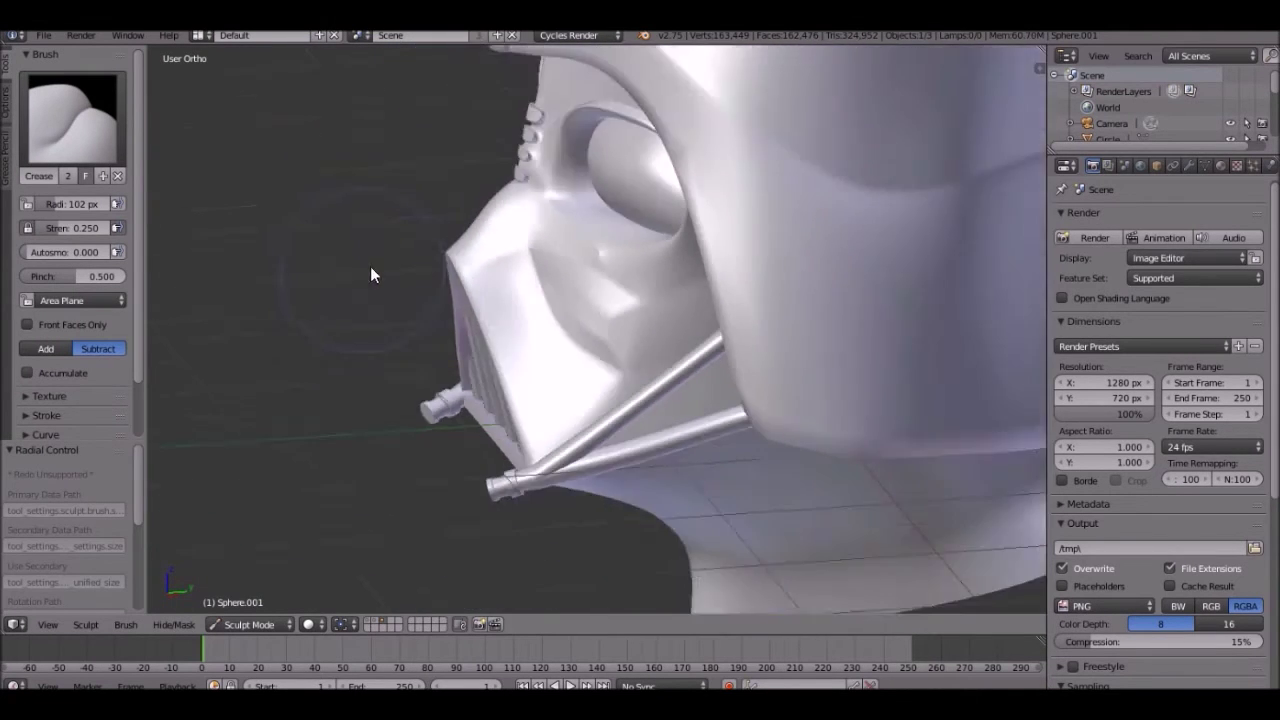
{"action": "mouse_move", "coordinate": [370, 266]}
{"action": "middle_mouse_down"}
{"action": "mouse_move", "coordinate": [526, 257]}
{"action": "mouse_move", "coordinate": [425, 212]}
{"action": "mouse_move", "coordinate": [447, 294]}
{"action": "mouse_move", "coordinate": [380, 260]}
{"action": "middle_mouse_up"}
{"action": "scroll", "coordinate": [425, 218], "scroll_direction": "down", "scroll_amount": 3}
Step: Smooth the mask's cheek and the areas around the nose and eye rim with the Smooth brush
{"action": "left_click", "coordinate": [105, 135]}
{"action": "left_click", "coordinate": [442, 290]}
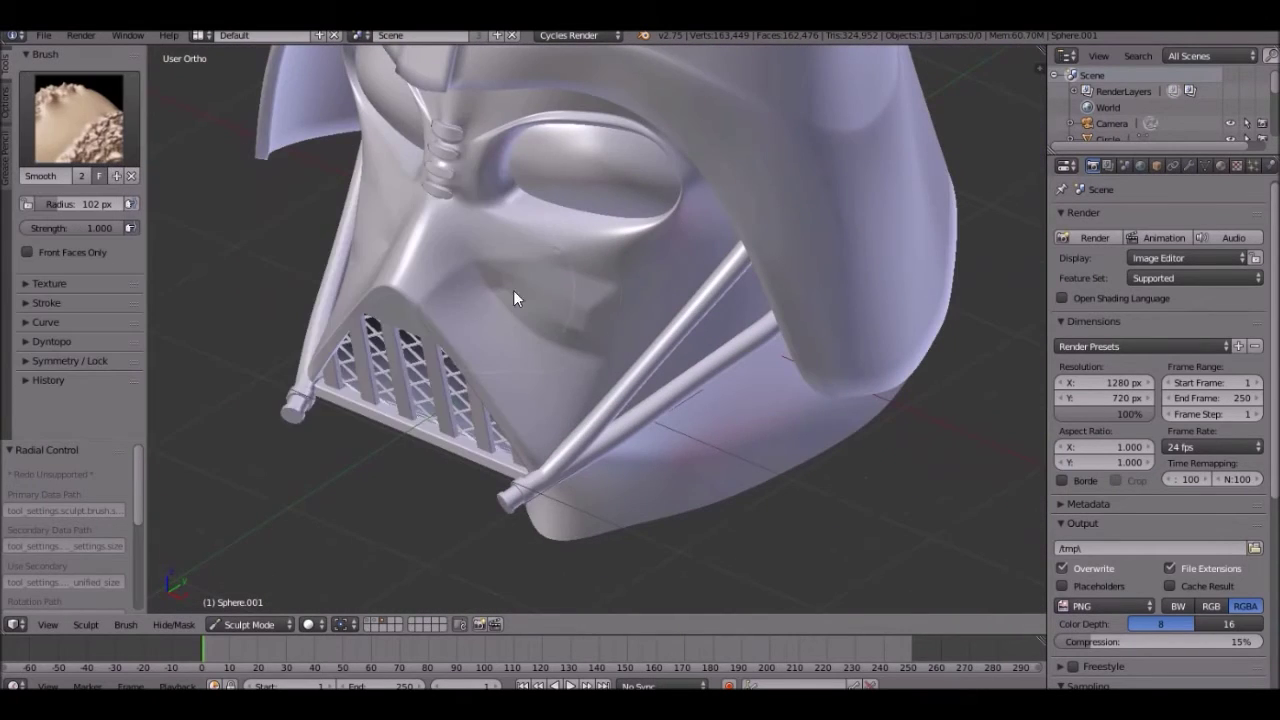
{"action": "scroll", "coordinate": [457, 253], "scroll_direction": "up", "scroll_amount": 4}
{"action": "left_click_drag", "start_coordinate": [587, 303], "coordinate": [625, 308]}
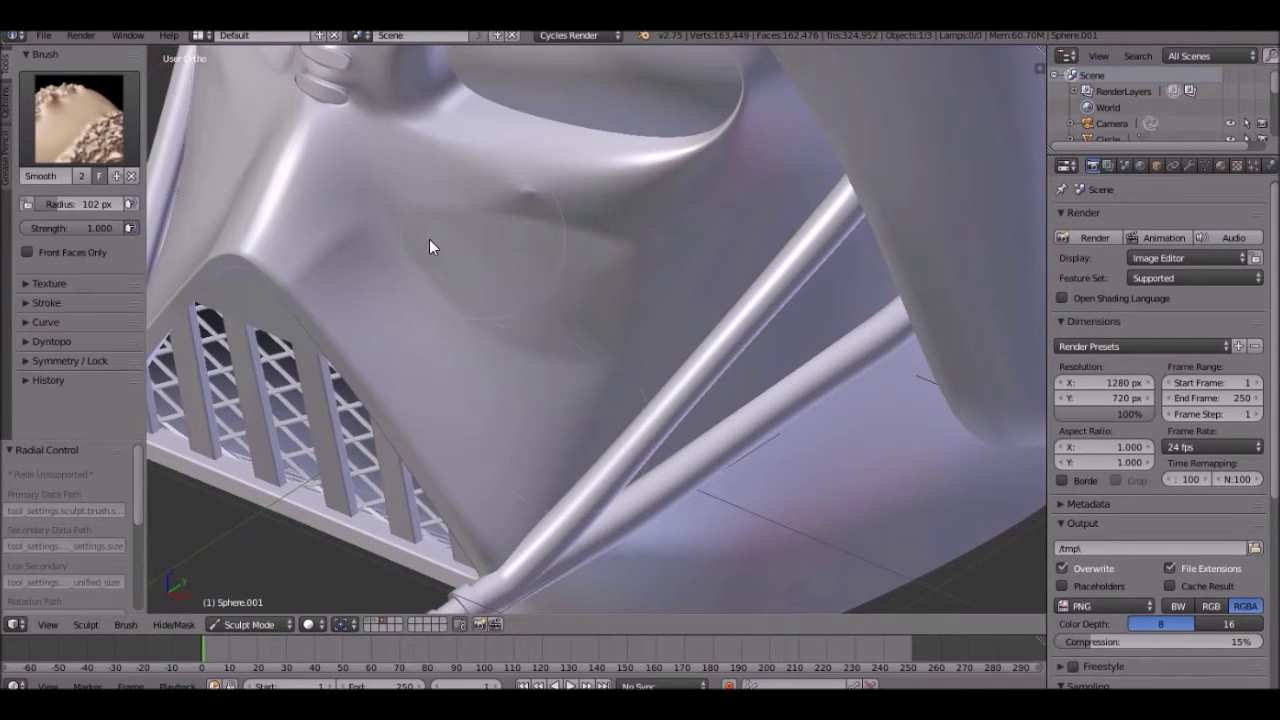
{"action": "scroll", "coordinate": [471, 244], "scroll_direction": "down", "scroll_amount": 5}
{"action": "mouse_move", "coordinate": [471, 244]}
{"action": "middle_mouse_down"}
{"action": "mouse_move", "coordinate": [488, 252]}
{"action": "mouse_move", "coordinate": [482, 215]}
{"action": "mouse_move", "coordinate": [585, 299]}
{"action": "mouse_move", "coordinate": [510, 254]}
{"action": "middle_mouse_up"}
{"action": "scroll", "coordinate": [482, 215], "scroll_direction": "up", "scroll_amount": 4}
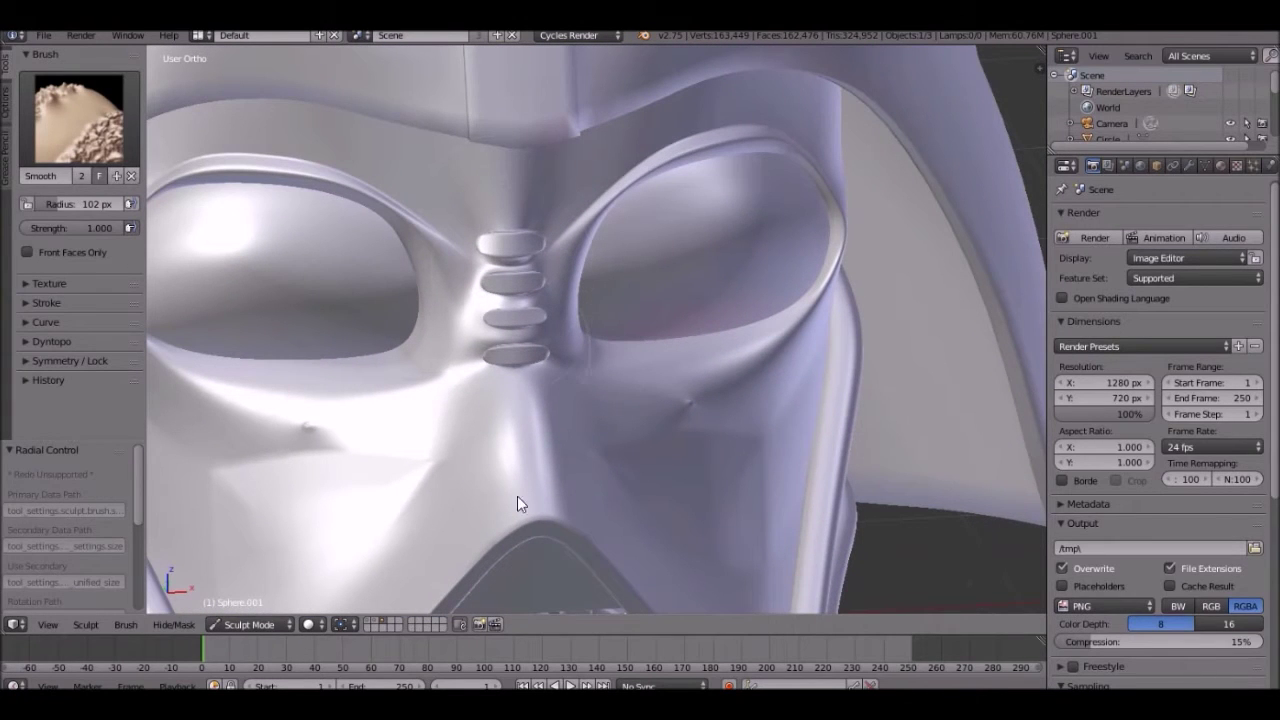
{"action": "left_click", "coordinate": [523, 530]}
{"action": "left_click_drag", "start_coordinate": [649, 163], "coordinate": [818, 145]}
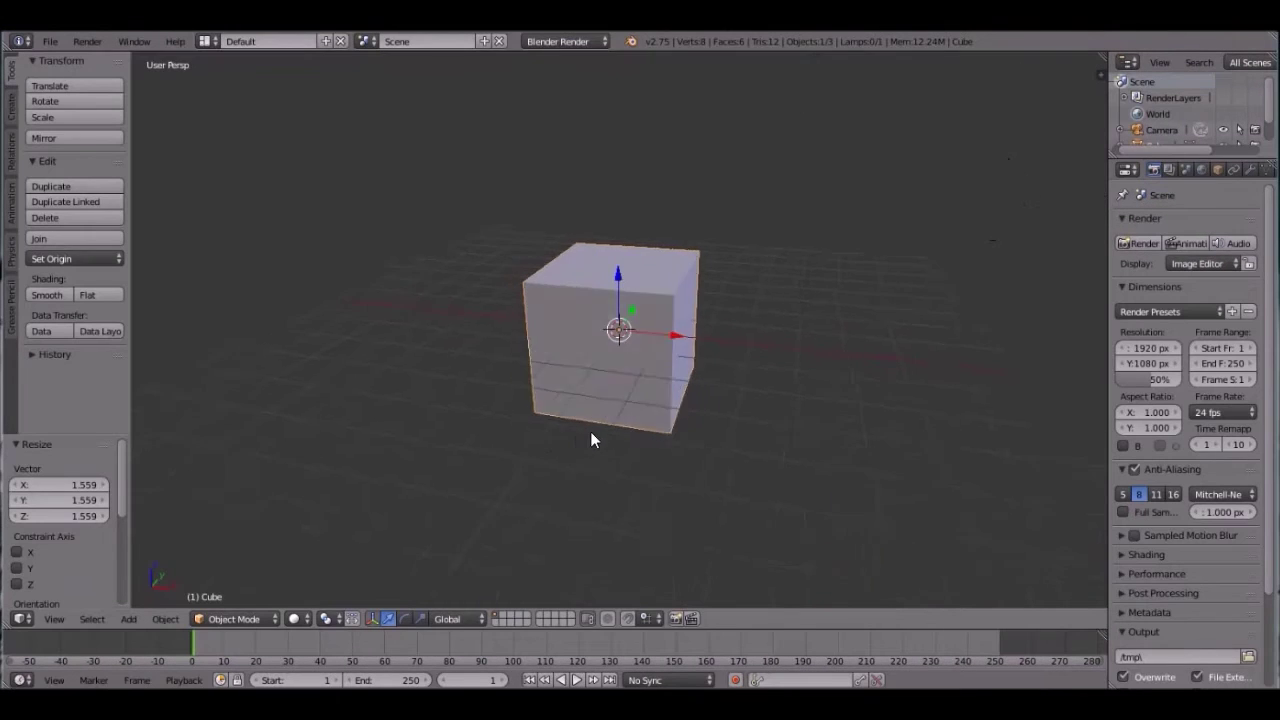
Step: Add a mesh circle at the cube's centre and rotate it 90 degrees about the X axis
{"action": "key", "text": "shift+a"}
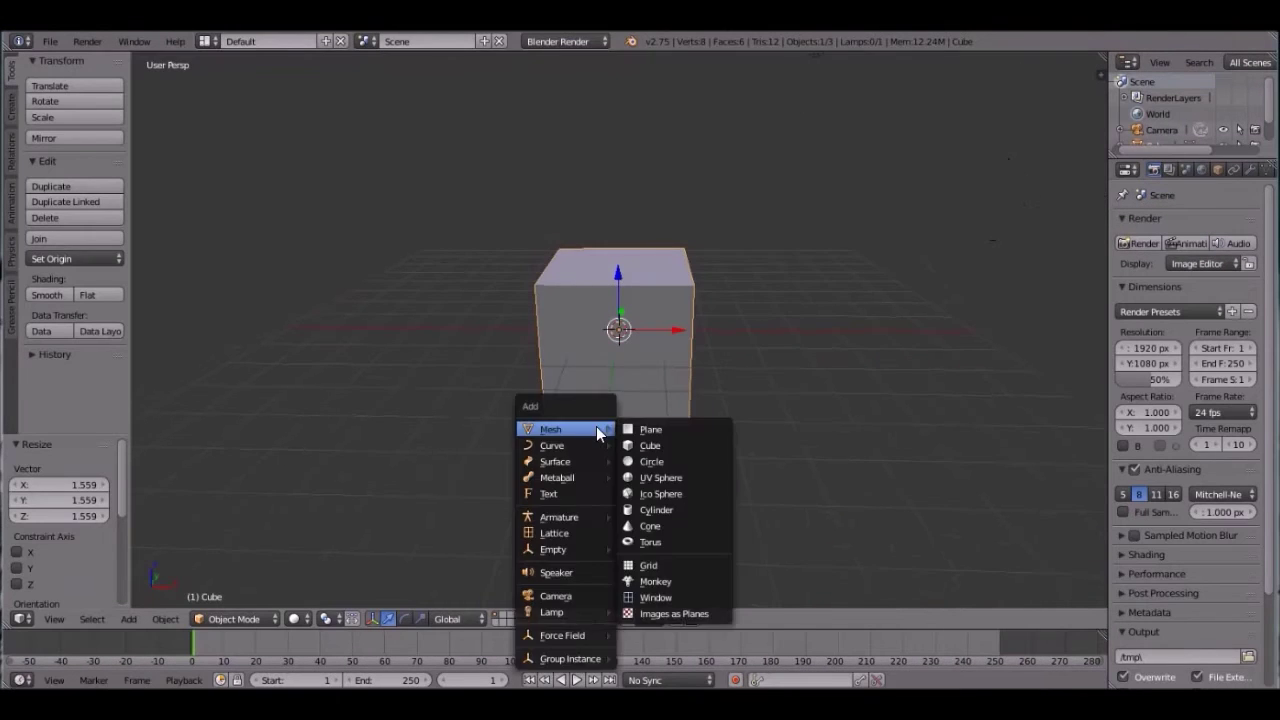
{"action": "key", "text": "Tab"}
{"action": "key", "text": "Tab"}
{"action": "key", "text": "shift+a"}
{"action": "mouse_move", "coordinate": [640, 359]}
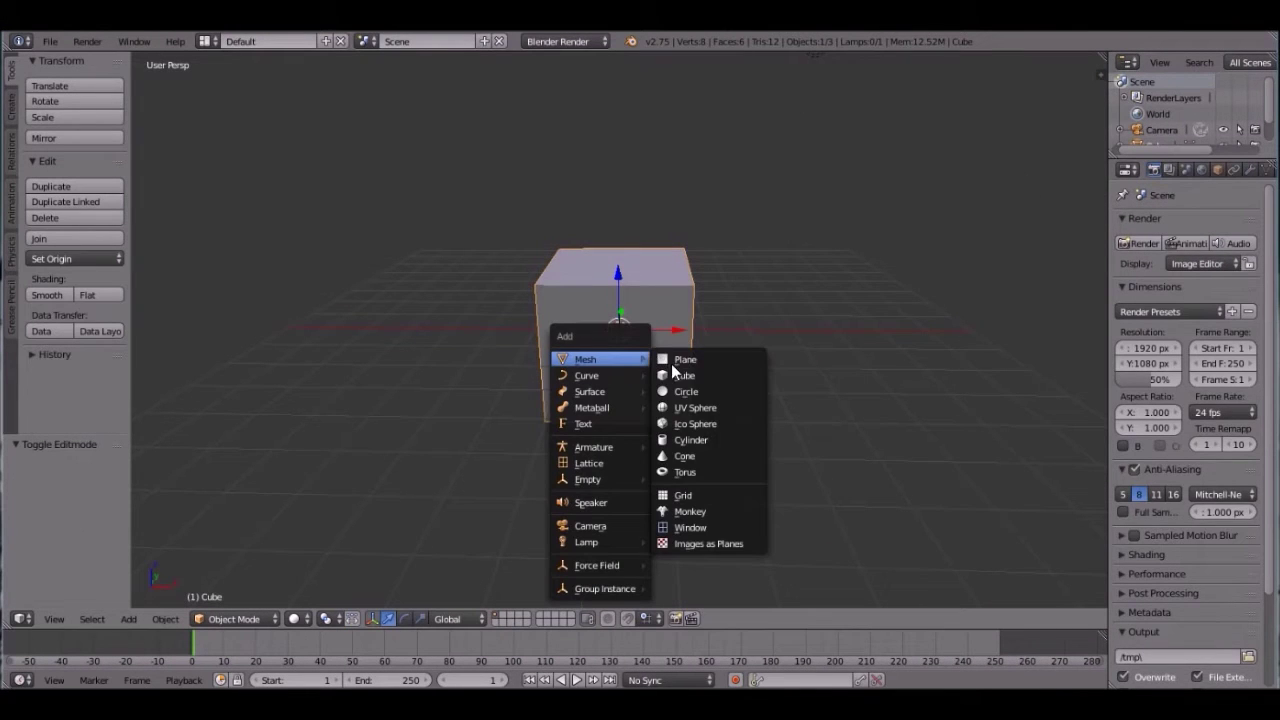
{"action": "left_click", "coordinate": [686, 391]}
{"action": "mouse_move", "coordinate": [686, 391]}
{"action": "middle_mouse_down"}
{"action": "mouse_move", "coordinate": [721, 393]}
{"action": "mouse_move", "coordinate": [675, 408]}
{"action": "middle_mouse_up"}
{"action": "type", "text": "r"}
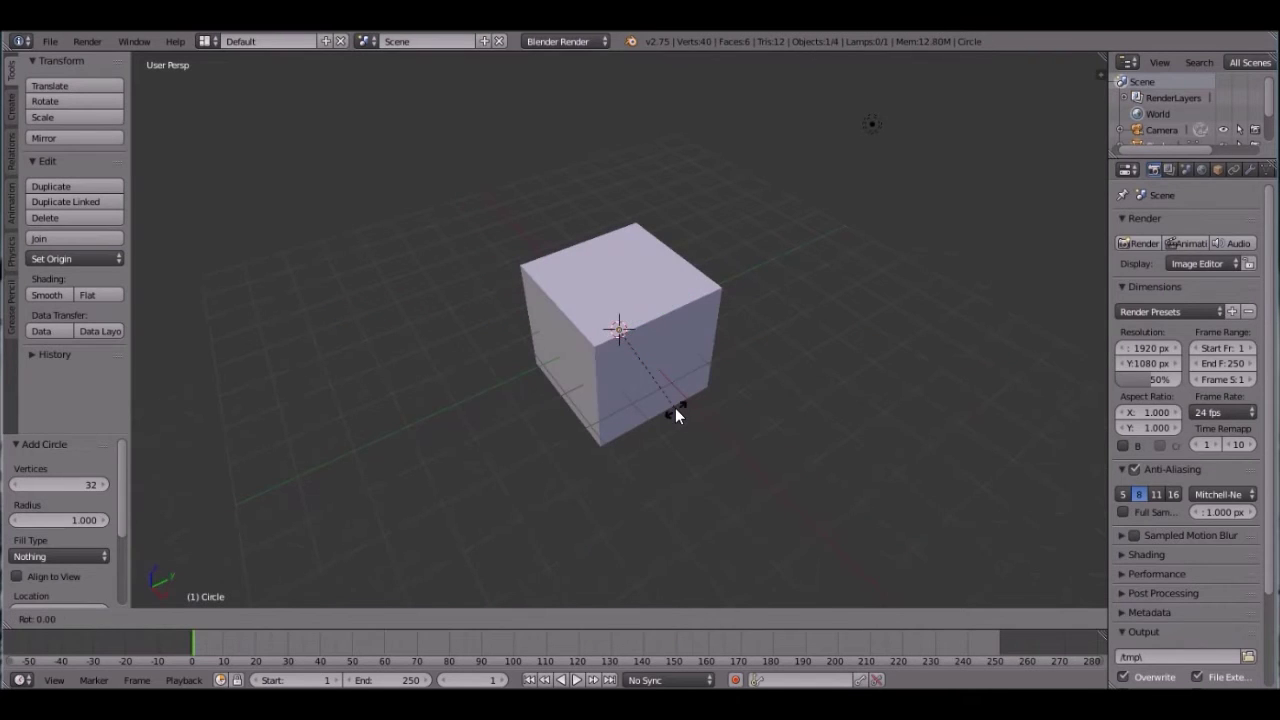
{"action": "type", "text": "90"}
{"action": "key", "text": "Return"}
Step: Move the circle about 1.9 units in the negative Y direction, in front of the cube
{"action": "key", "text": "g"}
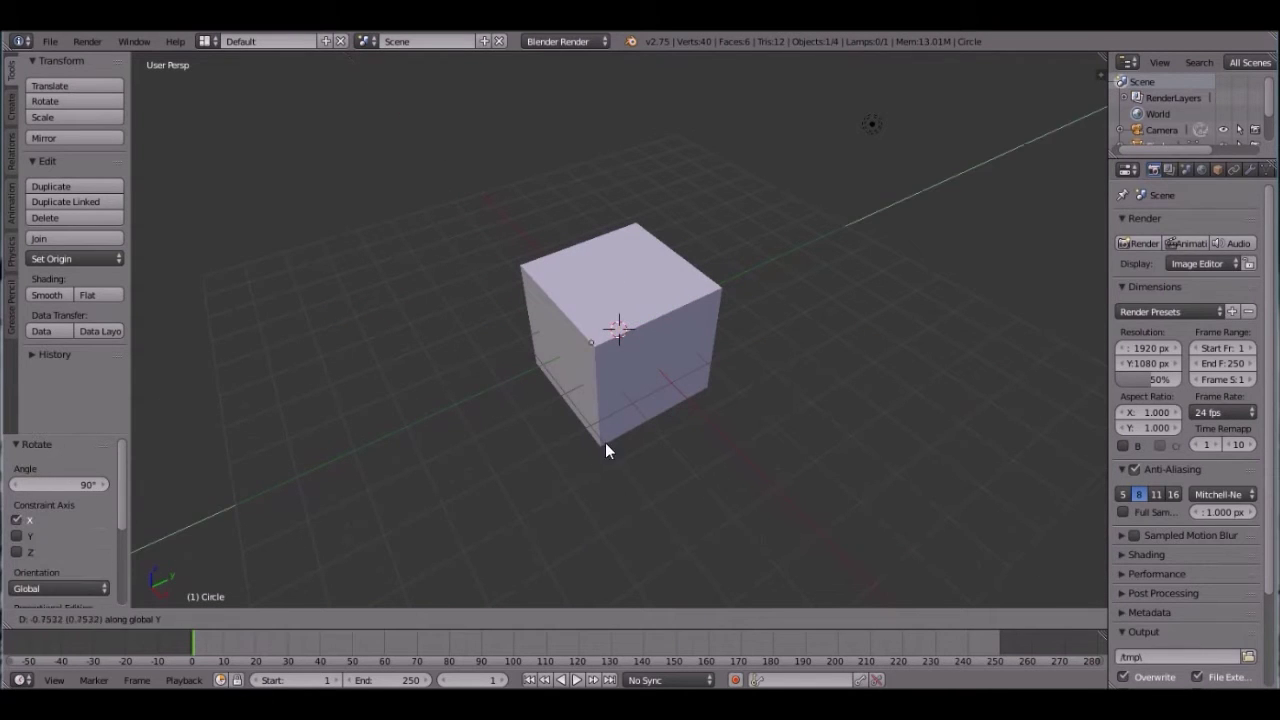
{"action": "key", "text": "y"}
{"action": "left_click", "coordinate": [605, 442]}
Step: In the front orthographic view, scale the circle up by about 1.34 so it nearly fills the cube's front face
{"action": "key", "text": "KP_1"}
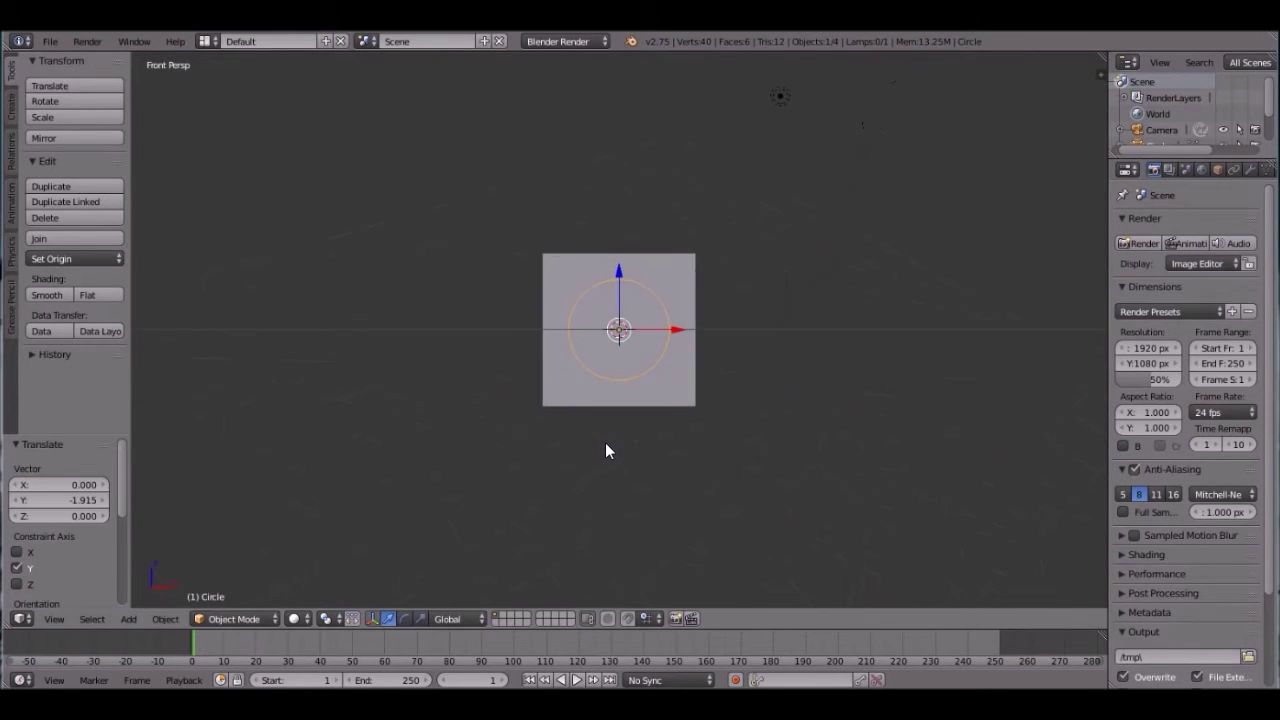
{"action": "key", "text": "KP_5"}
{"action": "scroll", "coordinate": [649, 461], "scroll_direction": "up", "scroll_amount": 4}
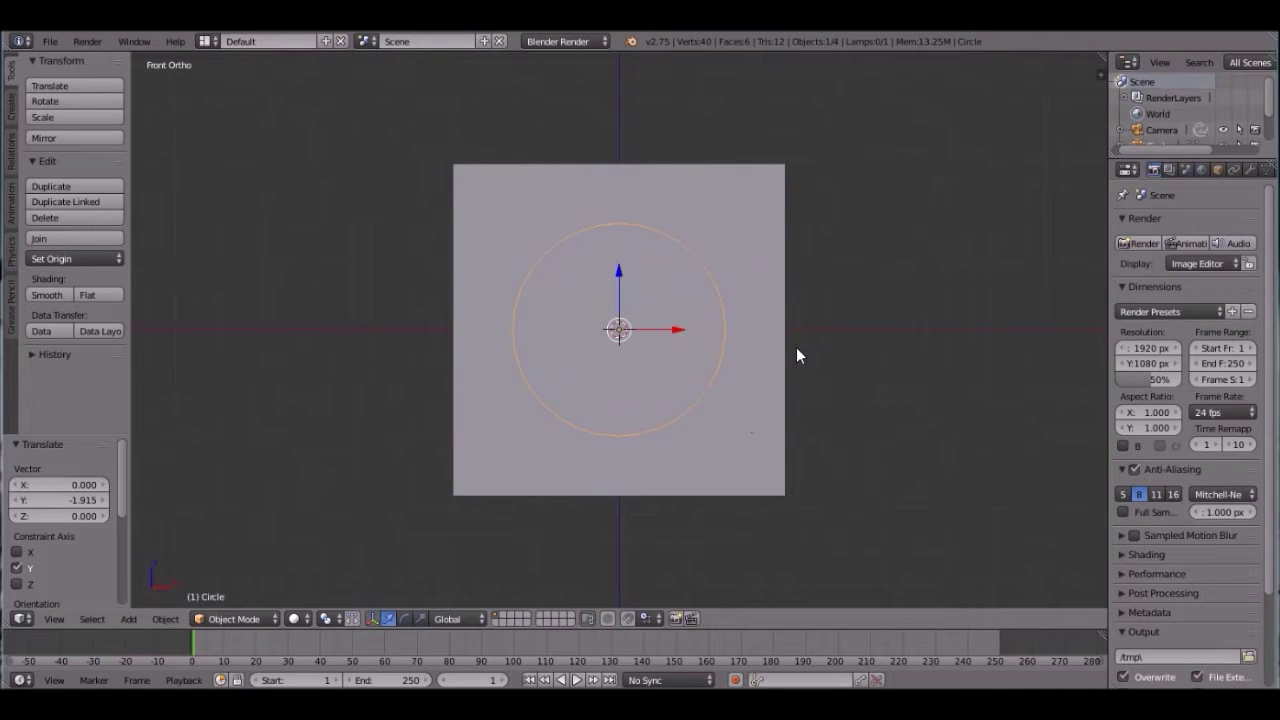
{"action": "key", "text": "s"}
{"action": "left_click", "coordinate": [853, 334]}
{"action": "scroll", "coordinate": [666, 351], "scroll_direction": "down", "scroll_amount": 3}
{"action": "mouse_move", "coordinate": [677, 345]}
{"action": "middle_mouse_down"}
{"action": "mouse_move", "coordinate": [620, 382]}
{"action": "mouse_move", "coordinate": [822, 386]}
{"action": "mouse_move", "coordinate": [737, 392]}
{"action": "mouse_move", "coordinate": [686, 355]}
{"action": "middle_mouse_up"}
{"action": "scroll", "coordinate": [686, 355], "scroll_direction": "up", "scroll_amount": 3}
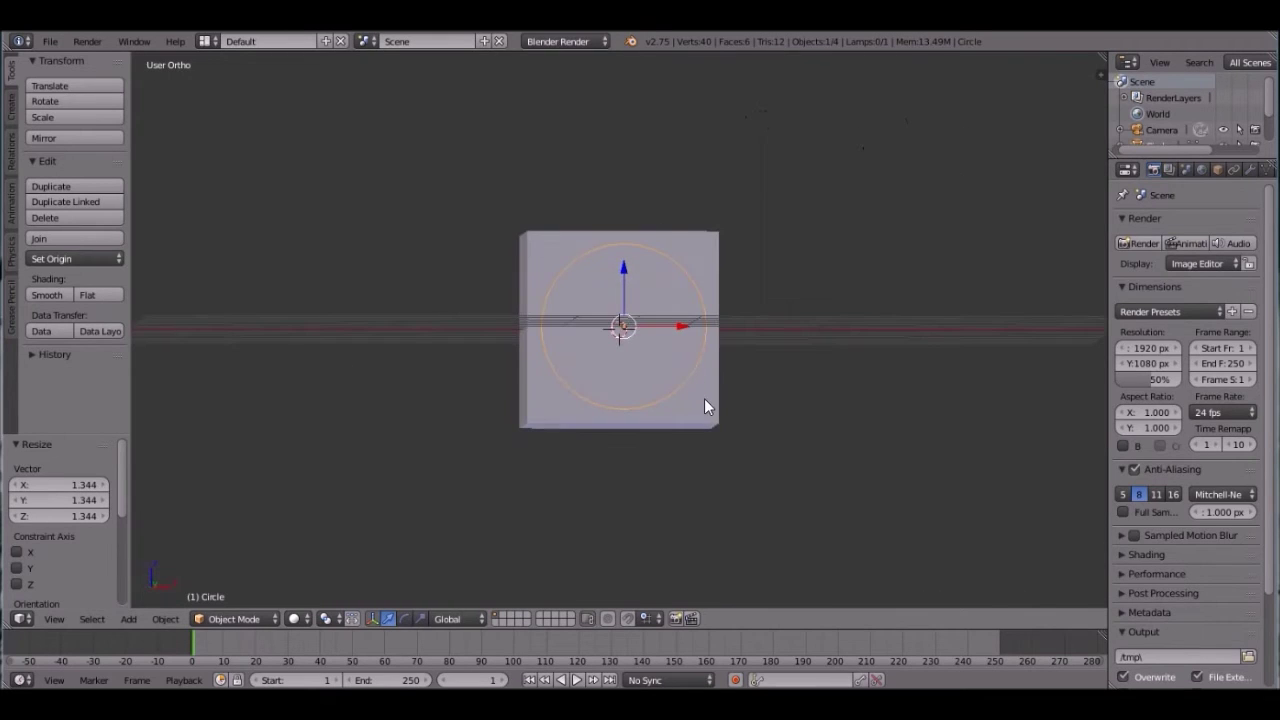
Step: From the front view, cut the circle's outline into the cube with Knife Project and remove the circular face to leave a hole
{"action": "key", "text": "KP_3"}
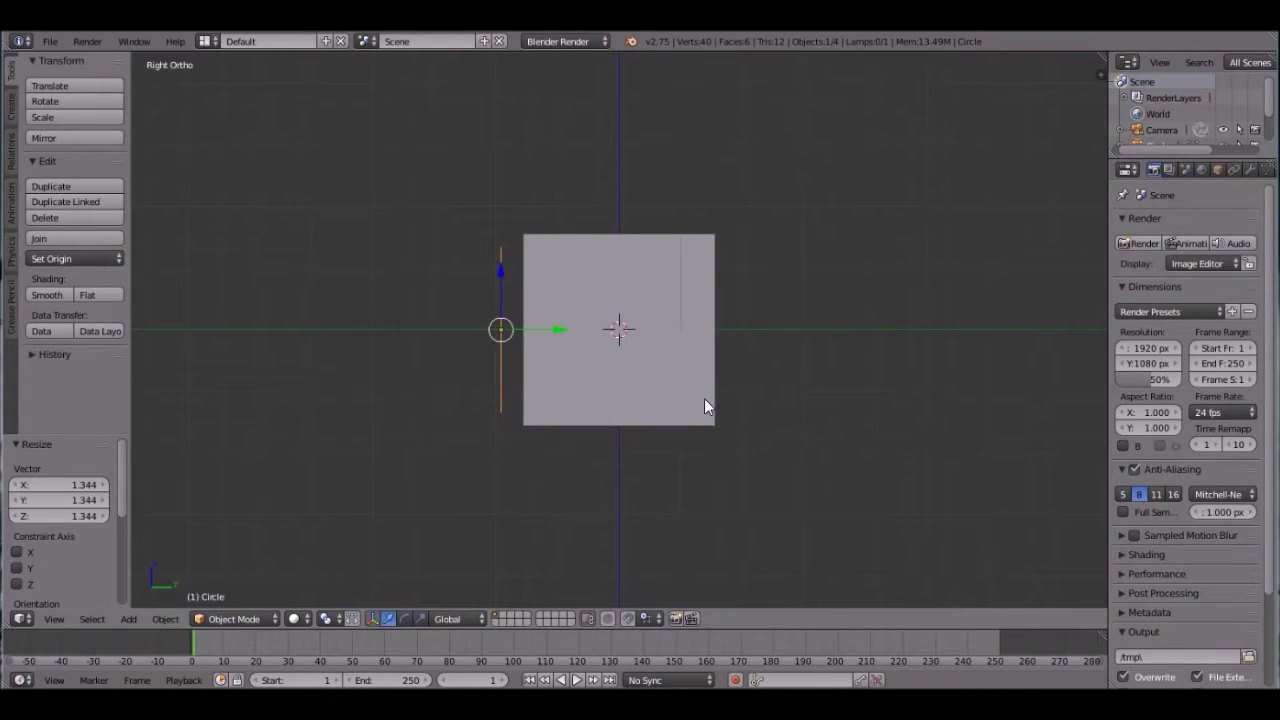
{"action": "key", "text": "KP_1"}
{"action": "scroll", "coordinate": [704, 405], "scroll_direction": "up", "scroll_amount": 1}
{"action": "scroll", "coordinate": [704, 400], "scroll_direction": "up", "scroll_amount": 1}
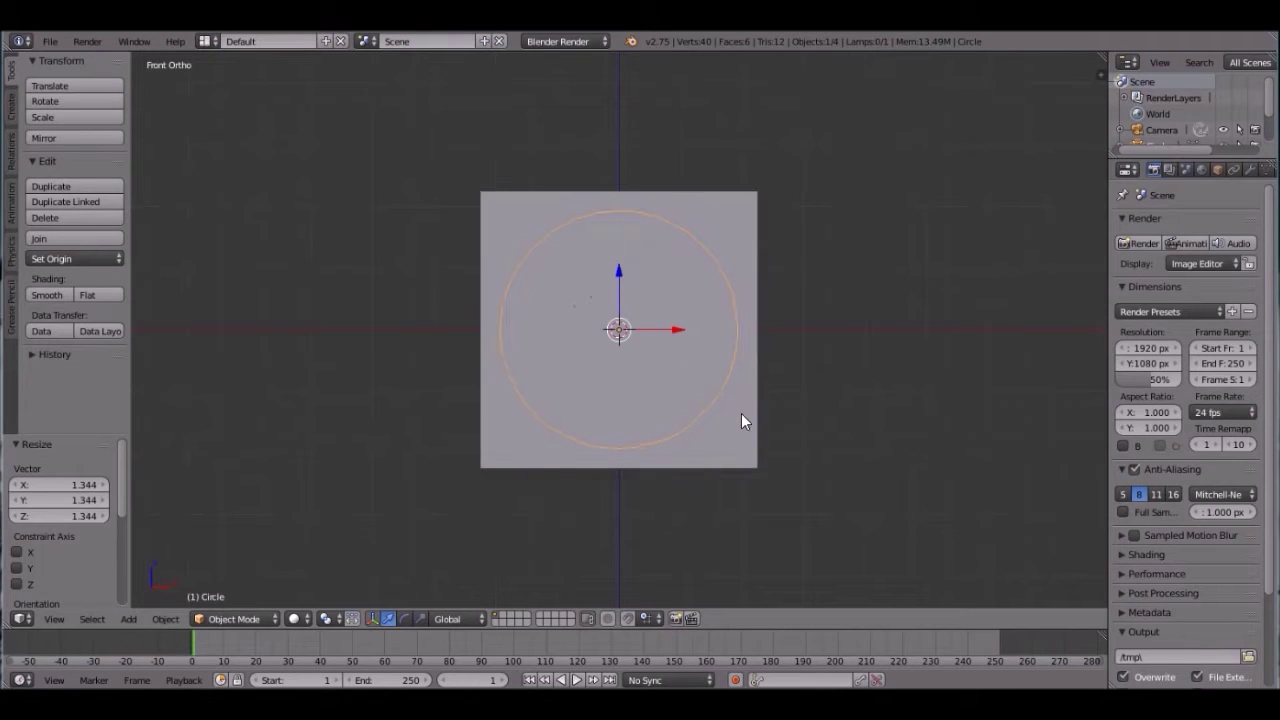
{"action": "right_click", "coordinate": [722, 419], "text": "shift"}
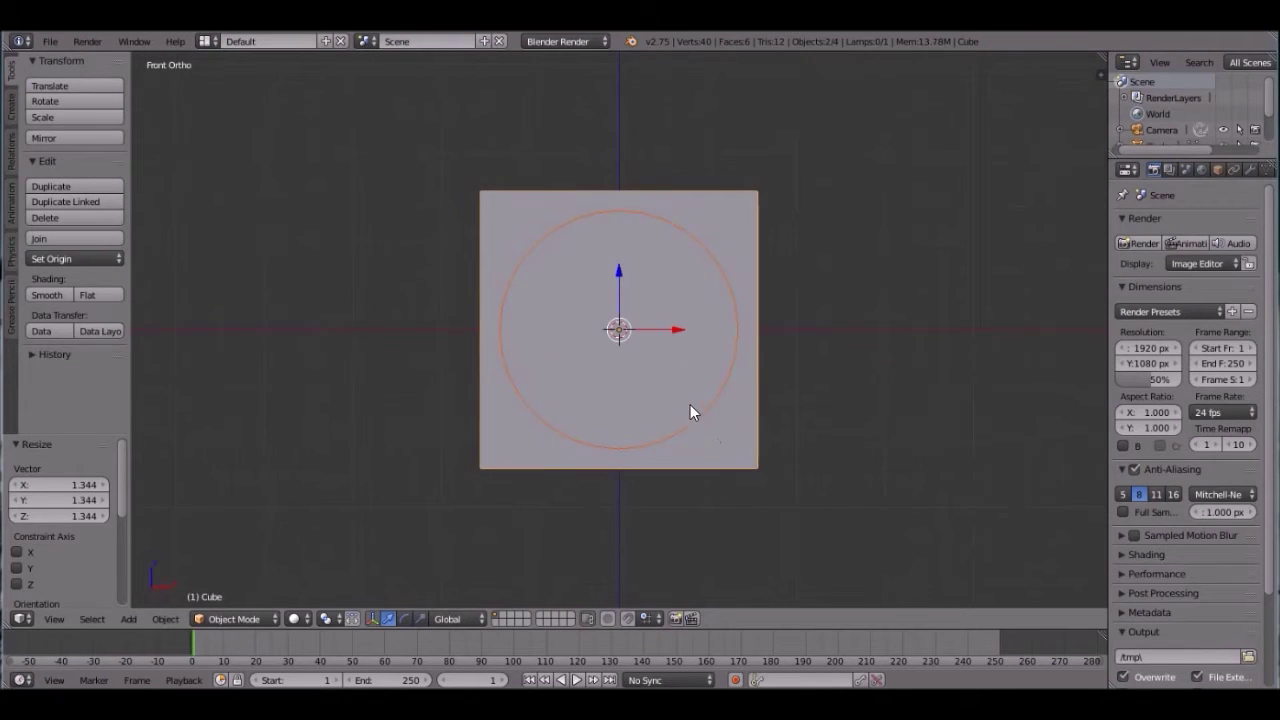
{"action": "key", "text": "Tab"}
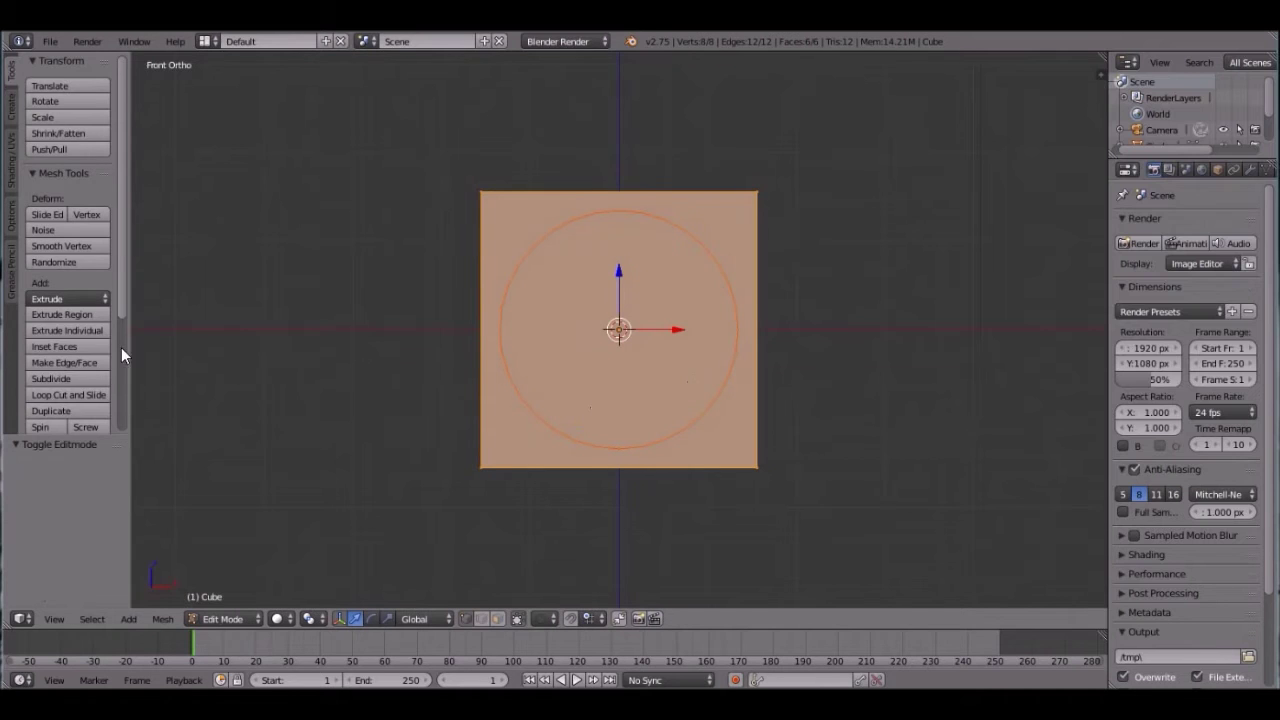
{"action": "scroll", "coordinate": [71, 375], "scroll_direction": "down", "scroll_amount": 4}
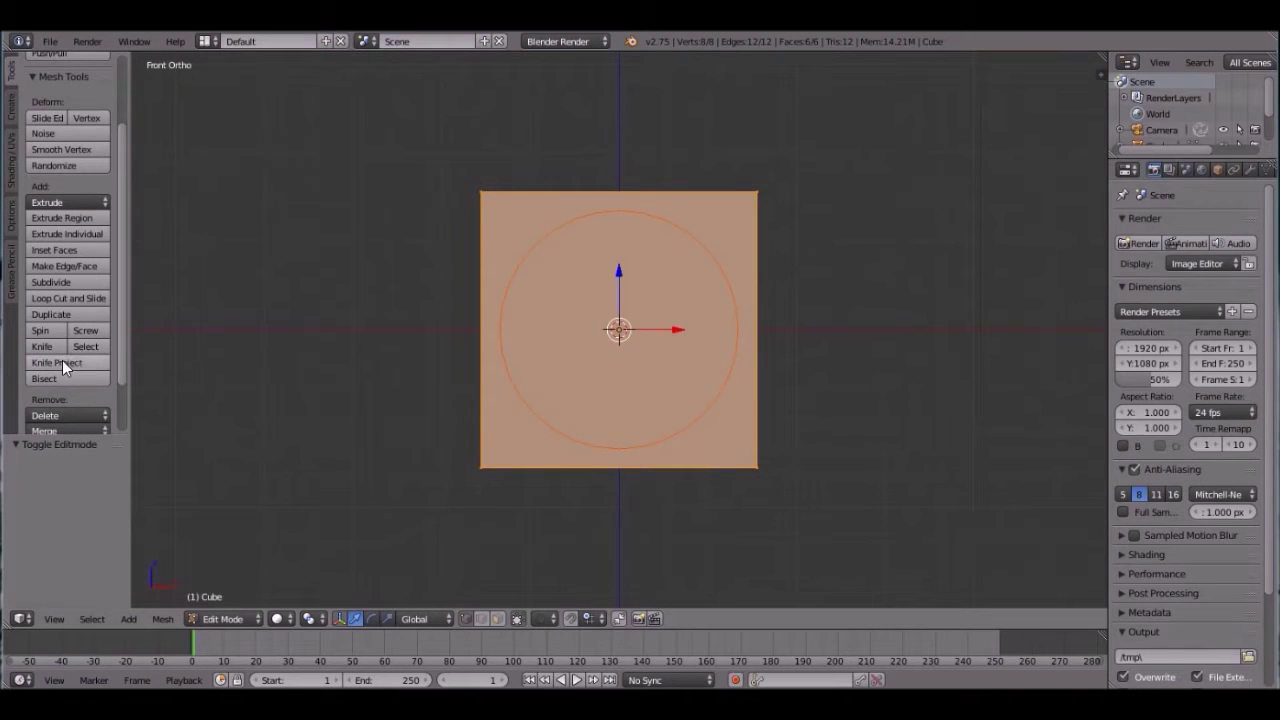
{"action": "left_click", "coordinate": [62, 361]}
{"action": "scroll", "coordinate": [704, 295], "scroll_direction": "up", "scroll_amount": 2}
{"action": "key", "text": "Tab"}
{"action": "scroll", "coordinate": [737, 291], "scroll_direction": "up", "scroll_amount": 1}
{"action": "middle_click_drag", "start_coordinate": [737, 291], "coordinate": [653, 343]}
{"action": "scroll", "coordinate": [684, 358], "scroll_direction": "down", "scroll_amount": 3}
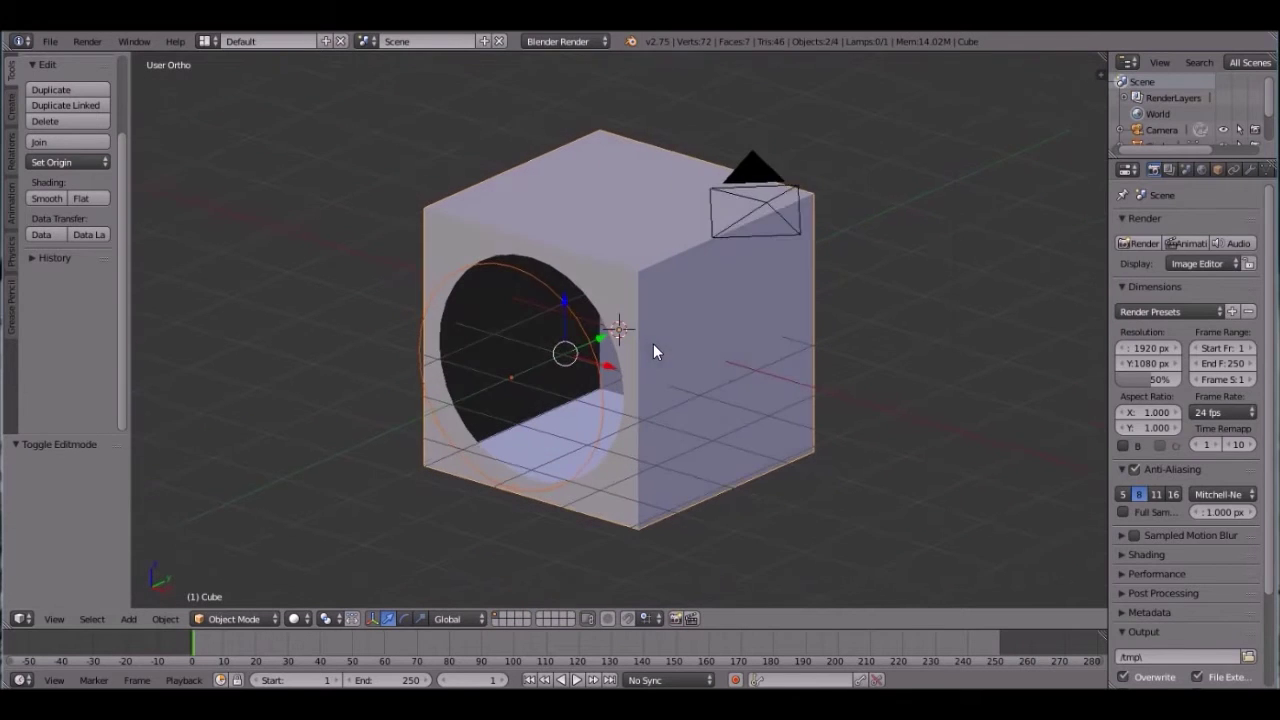
Step: Delete the circle object used to cut the hole in the cube
{"action": "right_click", "coordinate": [600, 347]}
{"action": "right_click", "coordinate": [592, 360]}
{"action": "key", "text": "x"}
{"action": "left_click", "coordinate": [594, 360]}
Step: Extrude the edge loop around the cube's circular hole outward along the Y axis to form a round tube
{"action": "right_click", "coordinate": [631, 330]}
{"action": "key", "text": "Tab"}
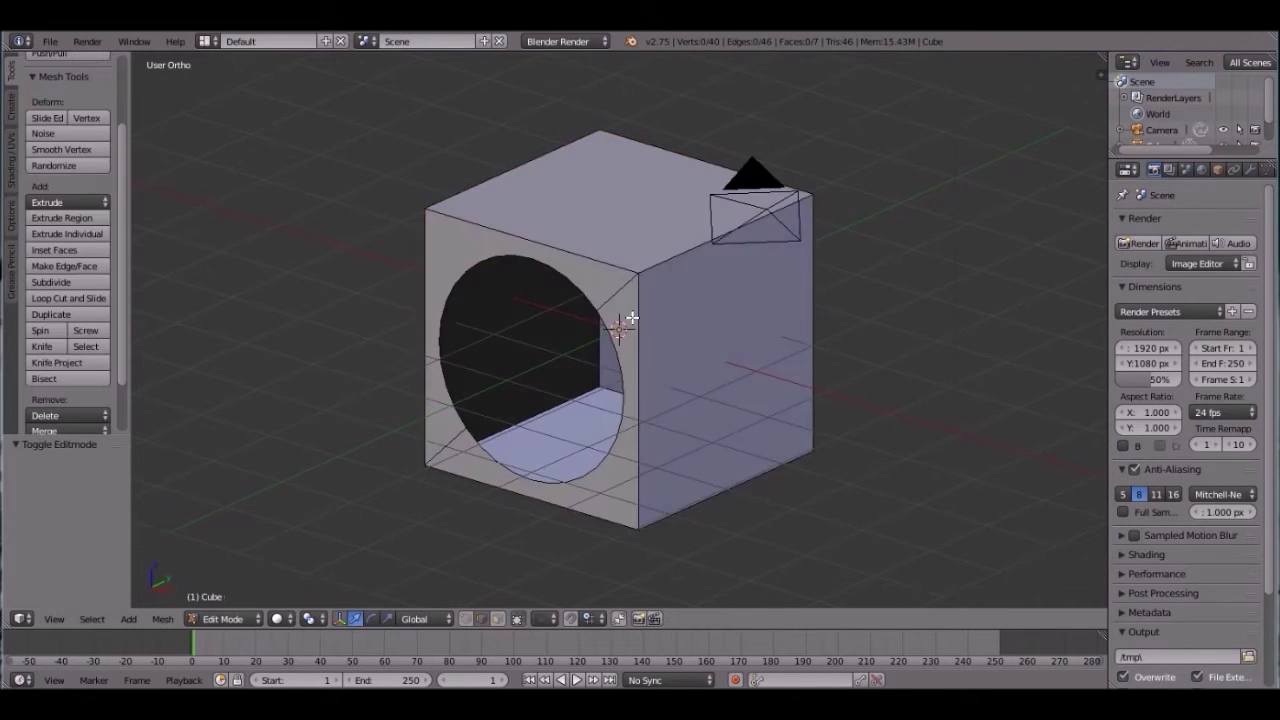
{"action": "scroll", "coordinate": [627, 400], "scroll_direction": "up", "scroll_amount": 2}
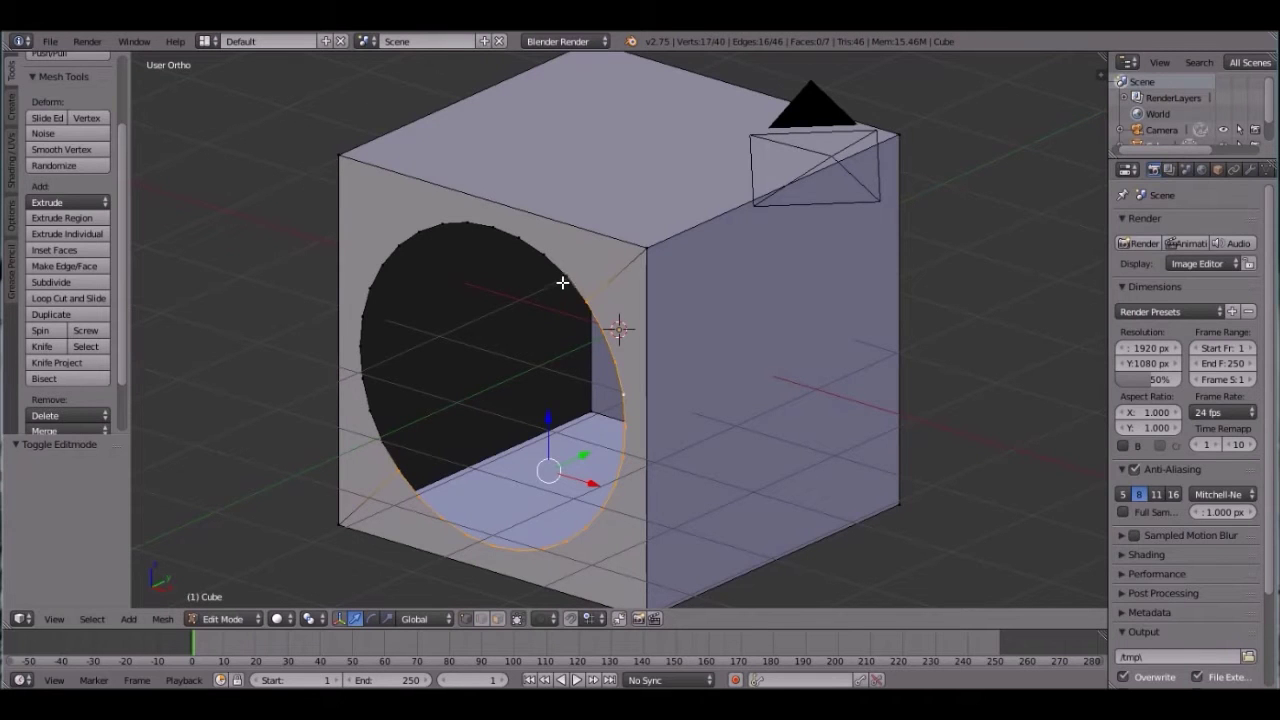
{"action": "scroll", "coordinate": [606, 281], "scroll_direction": "down", "scroll_amount": 3}
{"action": "key", "text": "e"}
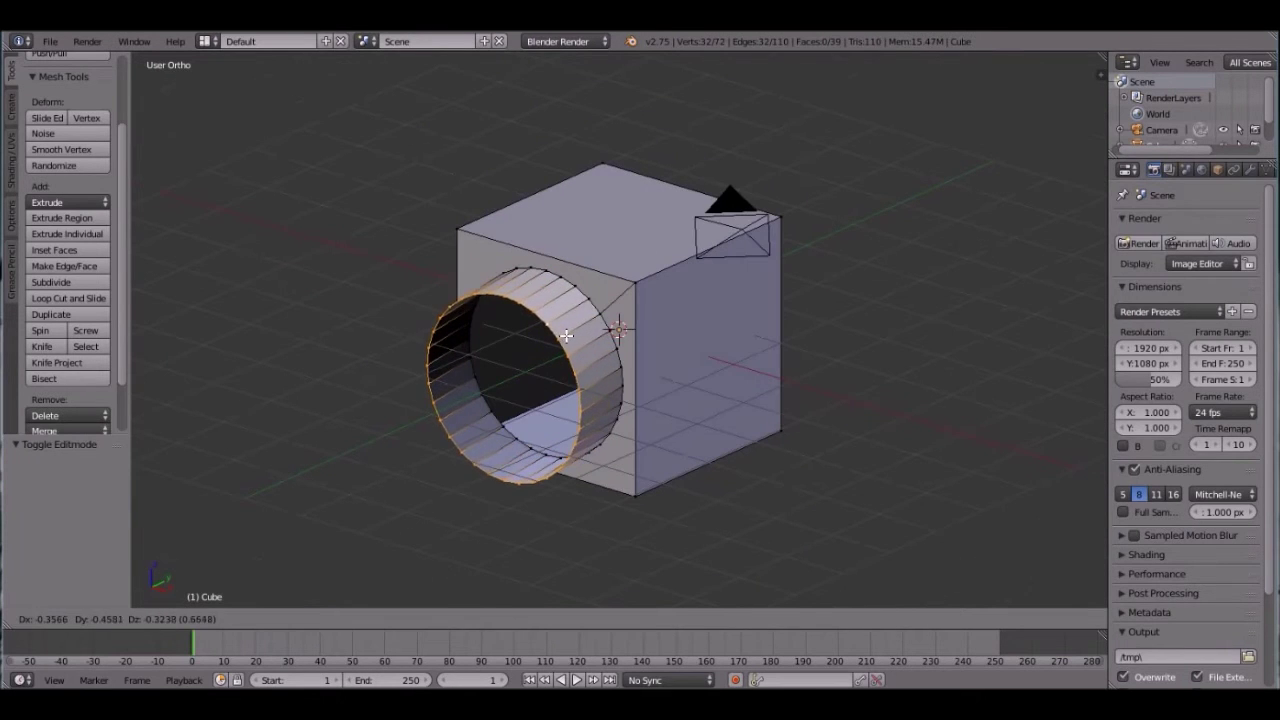
{"action": "key", "text": "y"}
{"action": "left_click", "coordinate": [534, 343]}
{"action": "key", "text": "Tab"}
{"action": "scroll", "coordinate": [638, 354], "scroll_direction": "down", "scroll_amount": 3}
{"action": "middle_click_drag", "start_coordinate": [638, 354], "coordinate": [618, 362]}
{"action": "scroll", "coordinate": [618, 362], "scroll_direction": "down", "scroll_amount": 3}
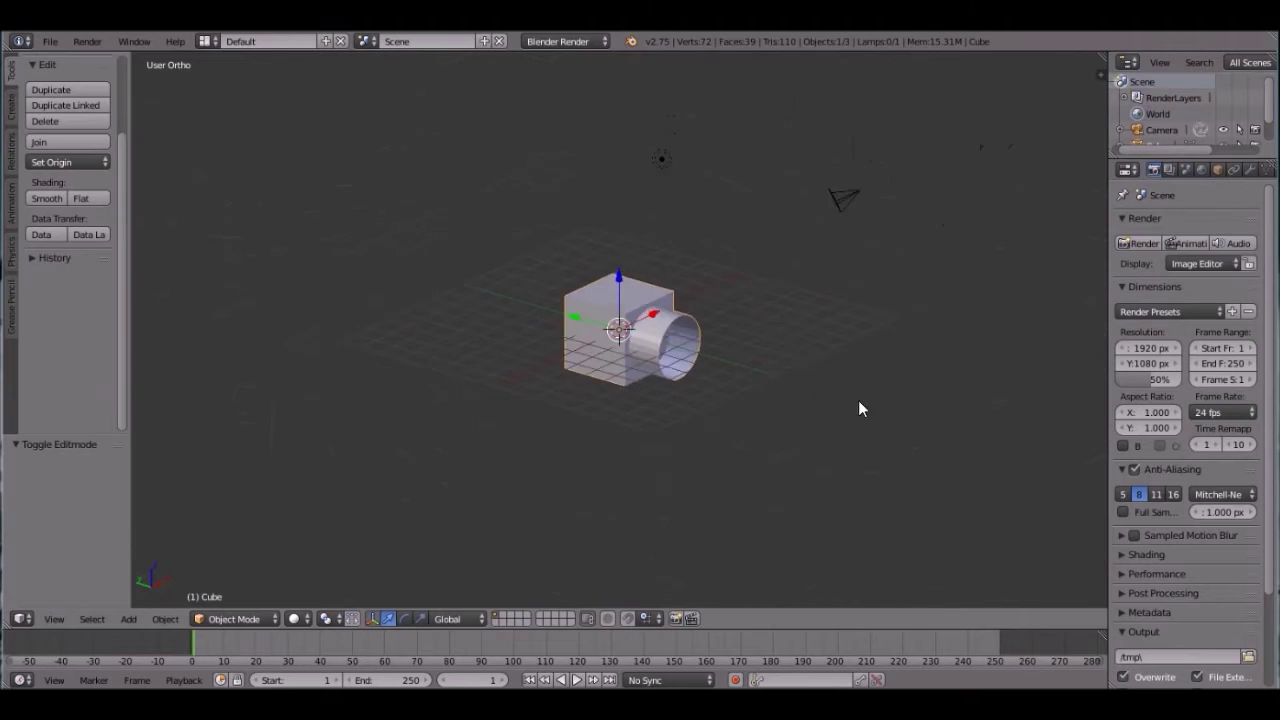
{"action": "middle_click_drag", "start_coordinate": [858, 408], "coordinate": [686, 386]}
{"action": "scroll", "coordinate": [686, 386], "scroll_direction": "up", "scroll_amount": 3}
Step: Try to scale down the tube's open end ring so the extrusion tapers
{"action": "key", "text": "Tab"}
{"action": "key", "text": "s"}
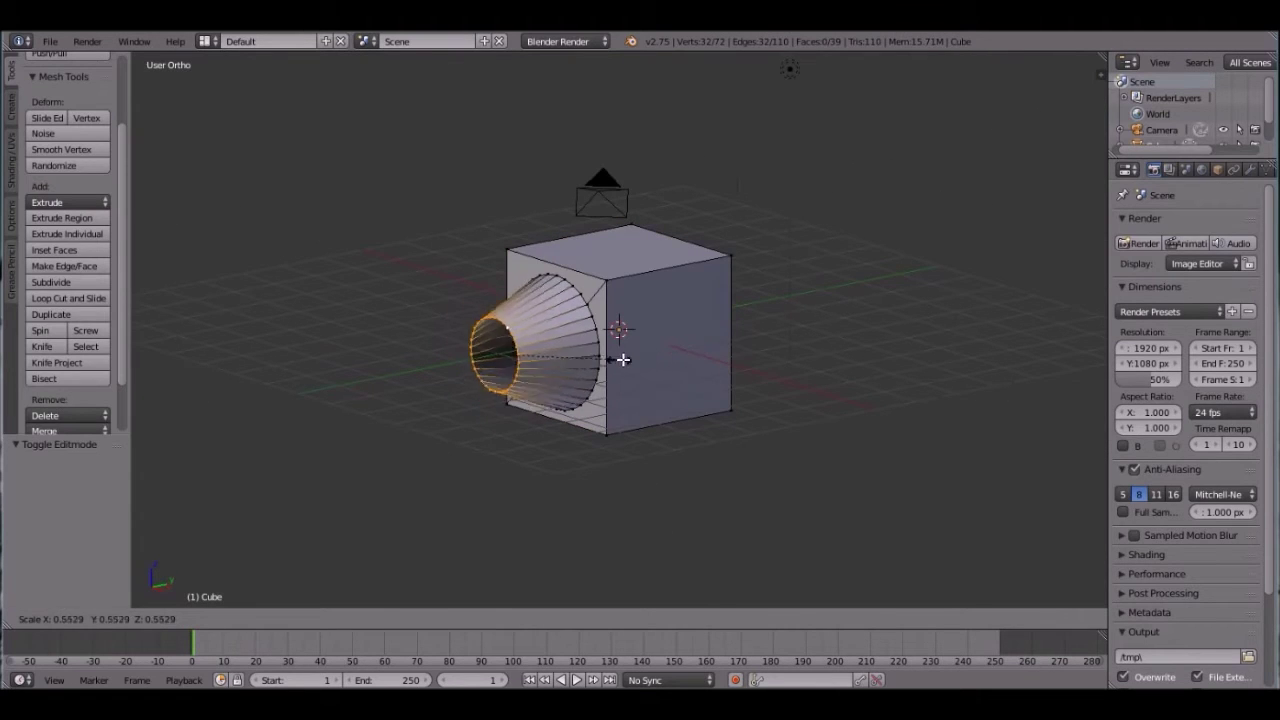
{"action": "right_click", "coordinate": [699, 356]}
{"action": "key", "text": "Tab"}
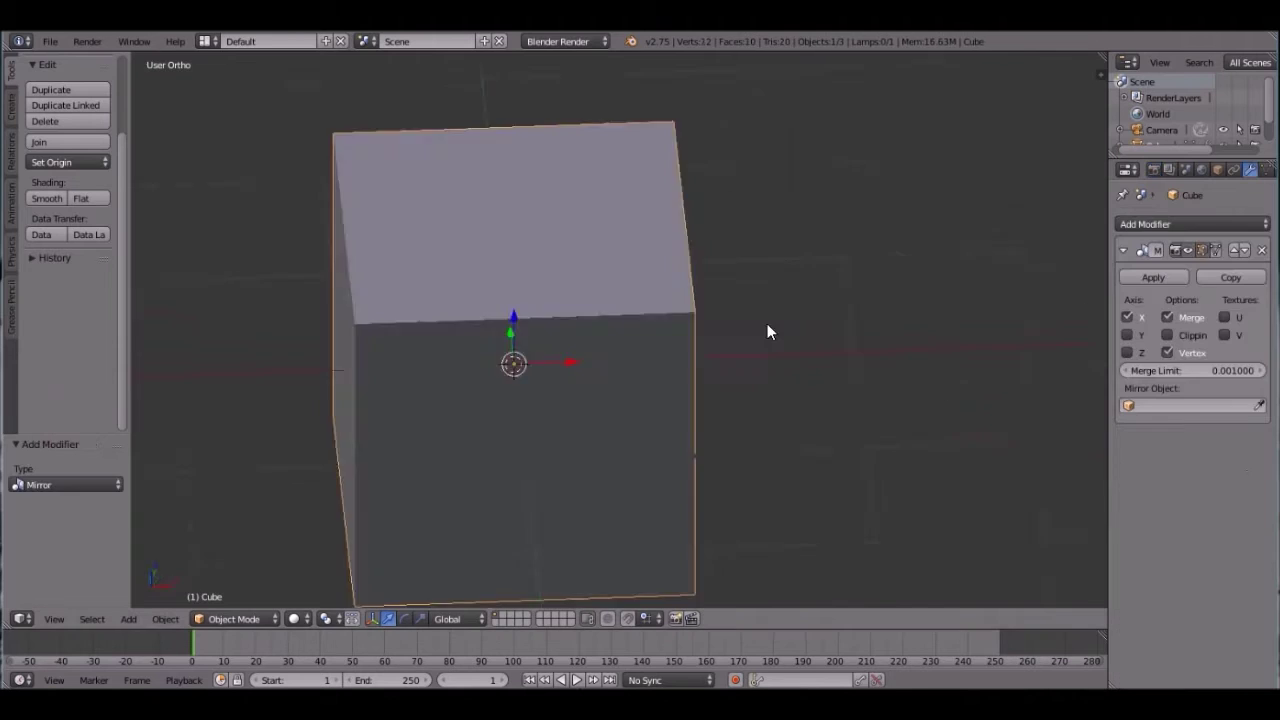
Step: Select the whole editable half of the mirrored cube and compare it with the half generated by the Mirror modifier
{"action": "middle_click_drag", "start_coordinate": [767, 323], "coordinate": [726, 311]}
{"action": "key", "text": "Tab"}
{"action": "key", "text": "a"}
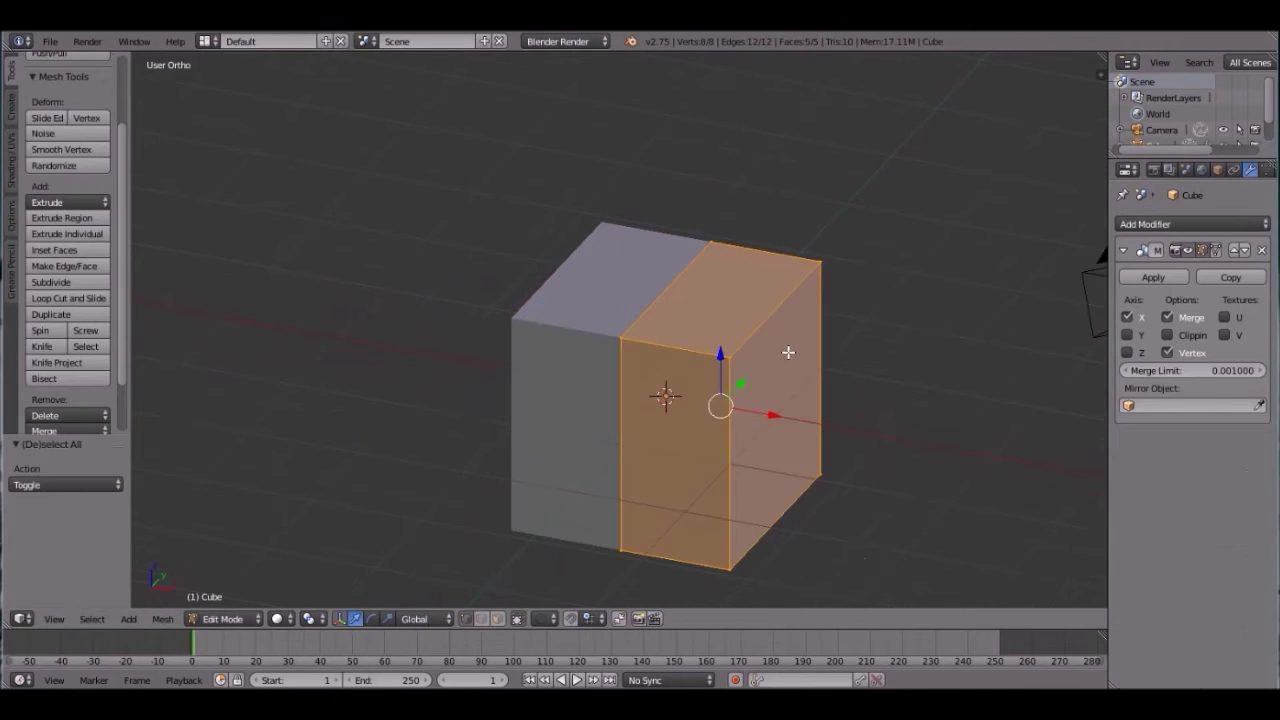
{"action": "middle_click_drag", "start_coordinate": [788, 352], "coordinate": [686, 276], "text": "shift"}
{"action": "scroll", "coordinate": [788, 352], "scroll_direction": "up", "scroll_amount": 3}
{"action": "key", "text": "Tab"}
{"action": "scroll", "coordinate": [788, 352], "scroll_direction": "down", "scroll_amount": 5}
{"action": "key", "text": "Tab"}
{"action": "scroll", "coordinate": [671, 277], "scroll_direction": "up", "scroll_amount": 4}
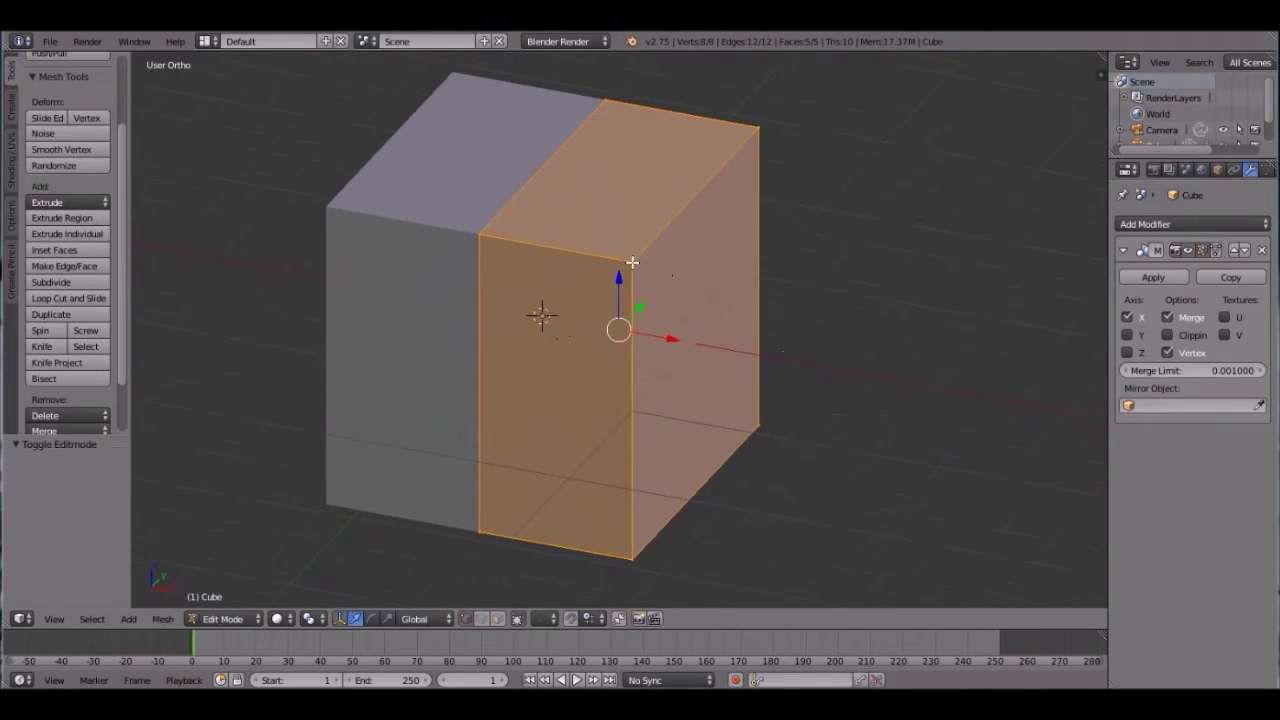
Step: Move the front upper outer corner vertex of the mirrored cube down 1.243 units along Z
{"action": "right_click", "coordinate": [632, 262]}
{"action": "key", "text": "g"}
{"action": "key", "text": "z"}
{"action": "left_click", "coordinate": [638, 447]}
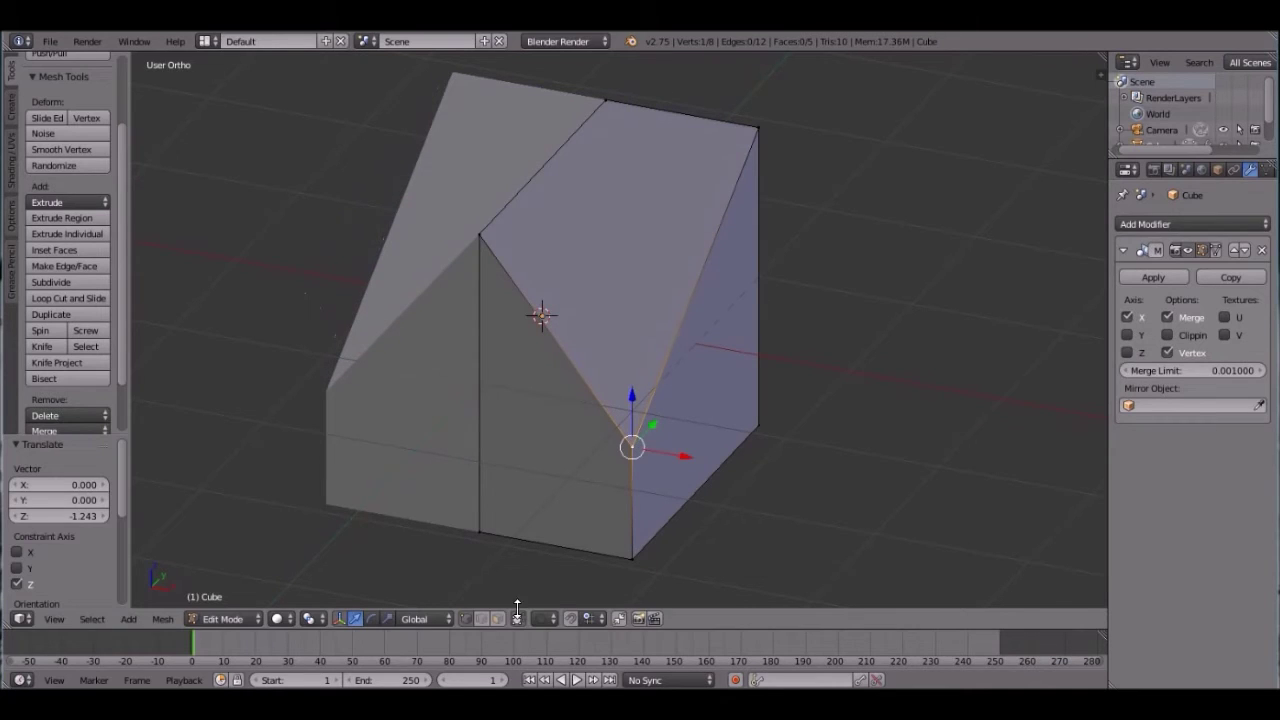
Step: Try to scale down the outer side face of the mirrored mesh
{"action": "left_click", "coordinate": [497, 619]}
{"action": "right_click", "coordinate": [660, 420]}
{"action": "key", "text": "s"}
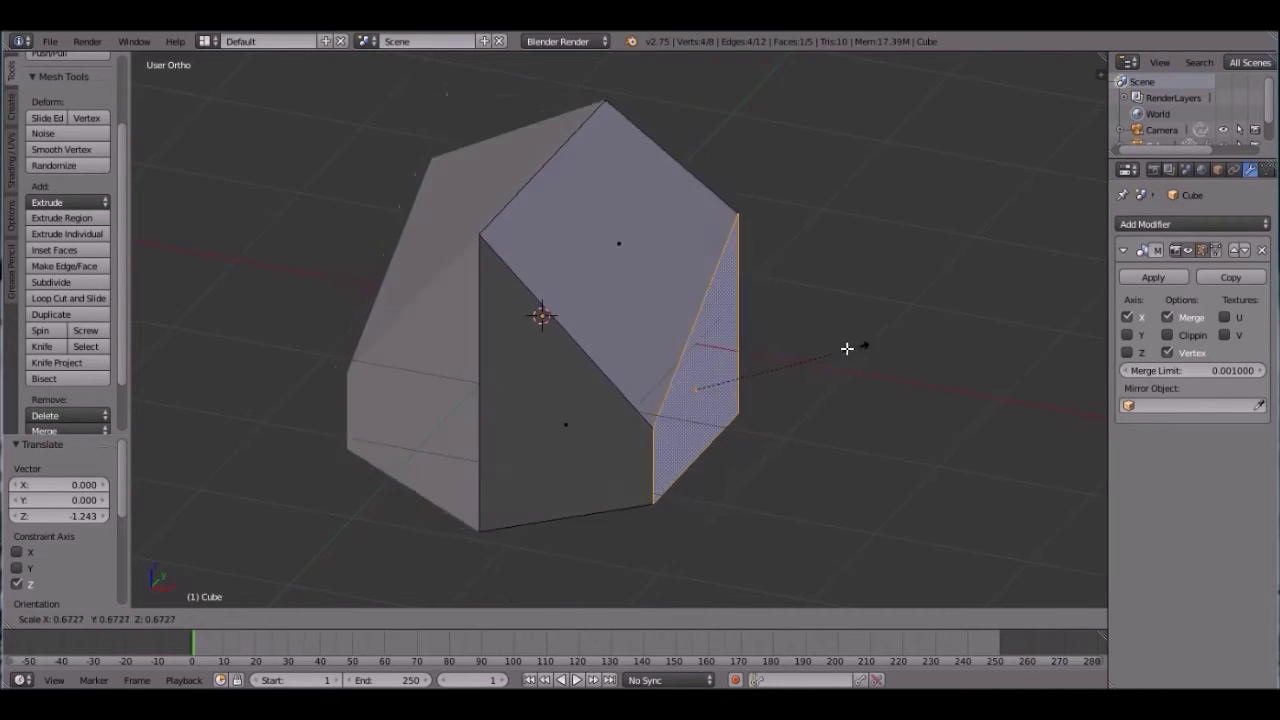
{"action": "key", "text": "Escape"}
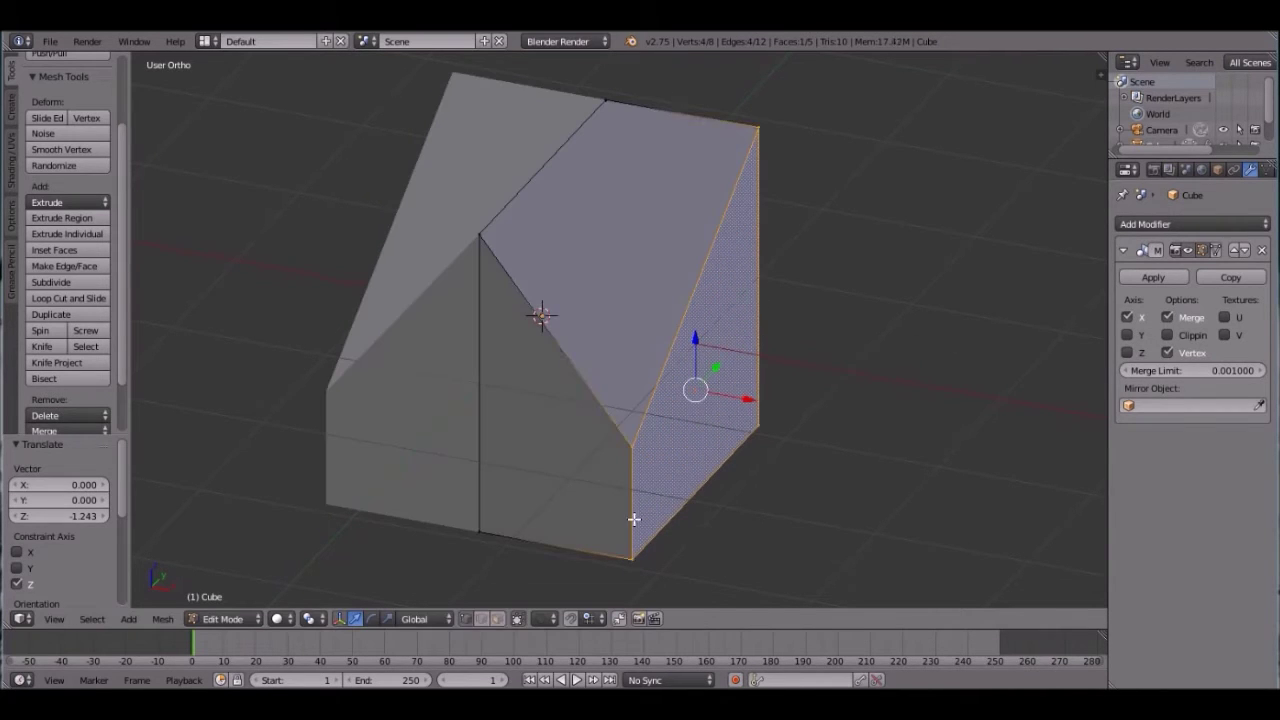
Step: Select the two sloping edges that meet at the lowered front corner and move them down along Z
{"action": "right_click", "coordinate": [629, 538]}
{"action": "right_click", "coordinate": [740, 152], "text": "shift"}
{"action": "left_click", "coordinate": [496, 619]}
{"action": "scroll", "coordinate": [860, 460], "scroll_direction": "up", "scroll_amount": 4}
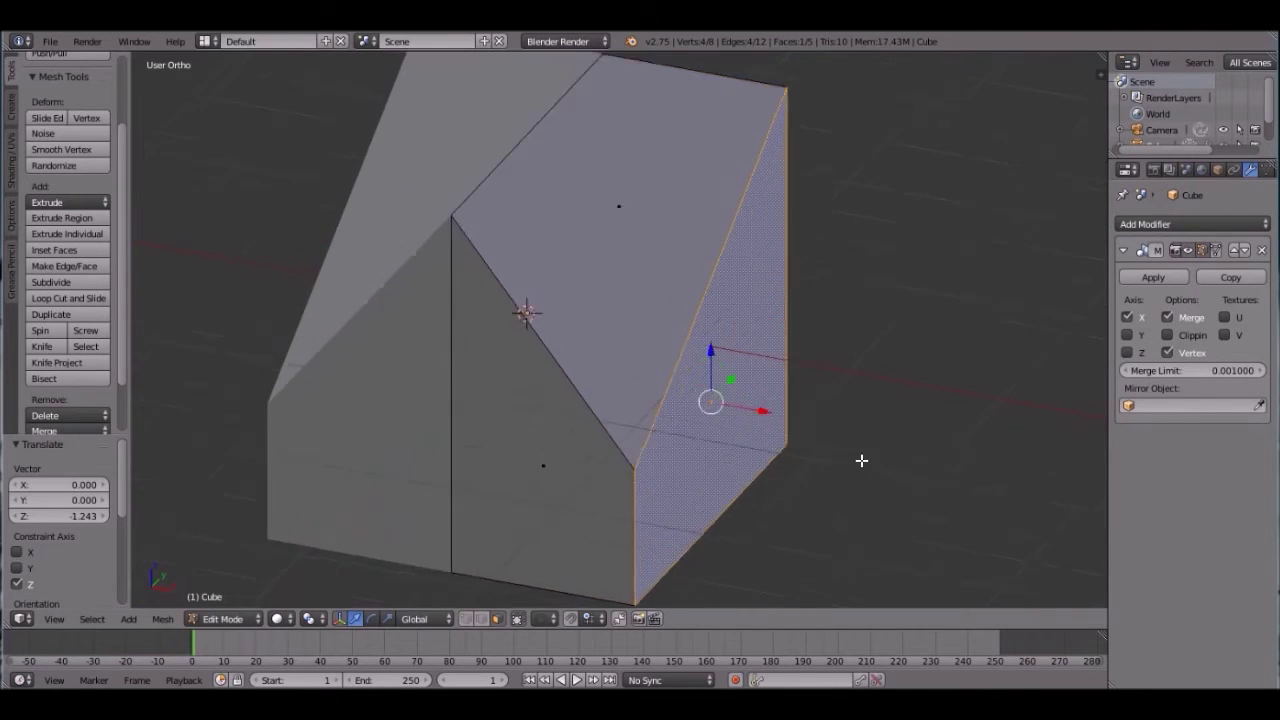
{"action": "scroll", "coordinate": [849, 426], "scroll_direction": "down", "scroll_amount": 3}
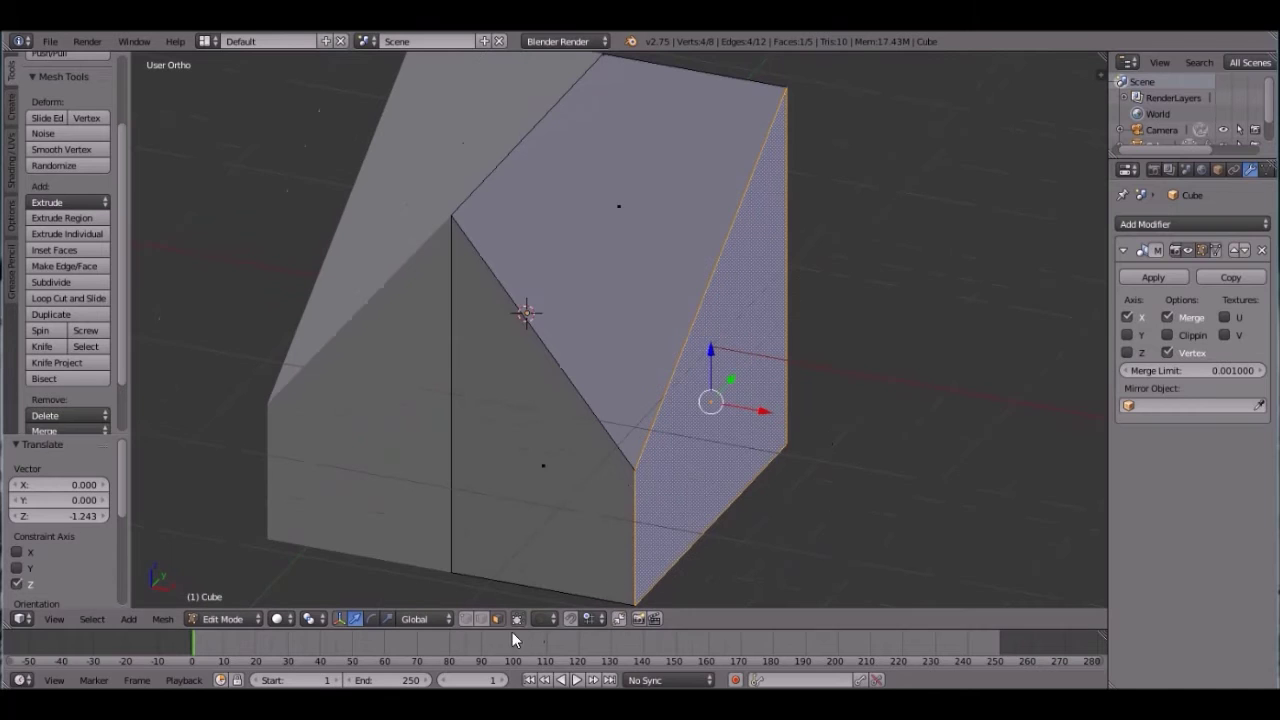
{"action": "right_click", "coordinate": [593, 395]}
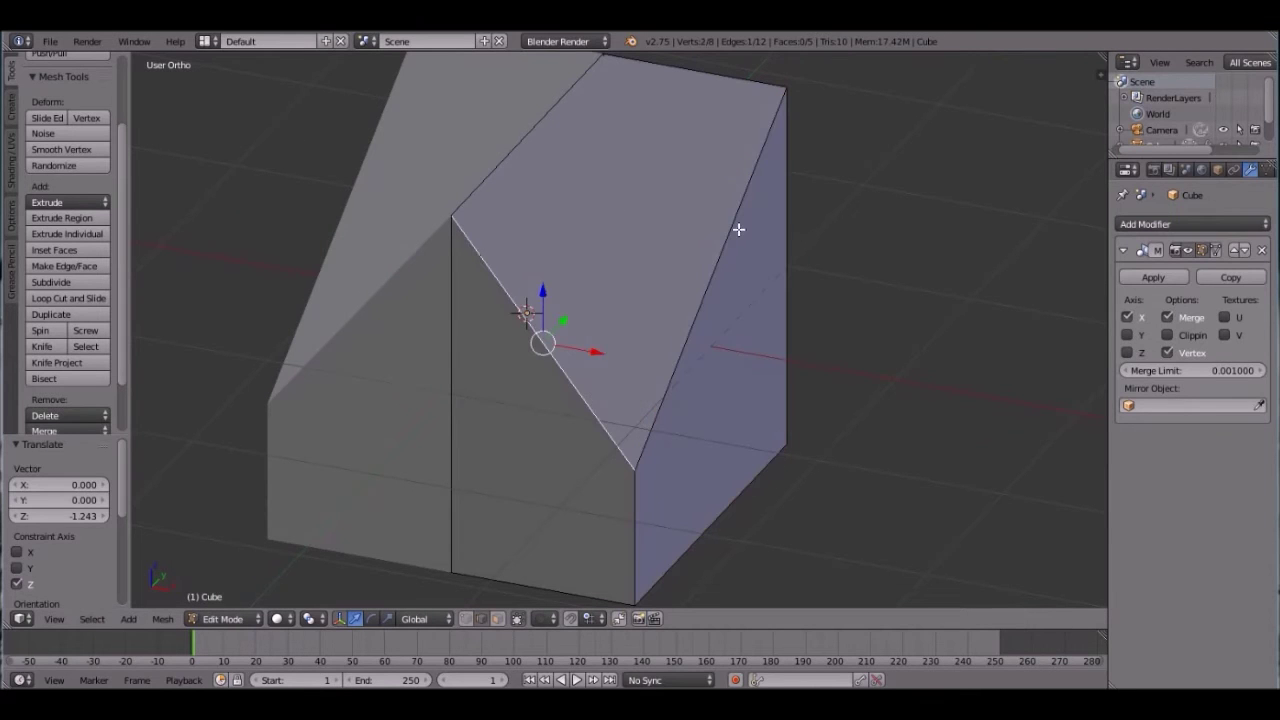
{"action": "middle_click_drag", "start_coordinate": [744, 234], "coordinate": [746, 314]}
{"action": "key", "text": "Tab"}
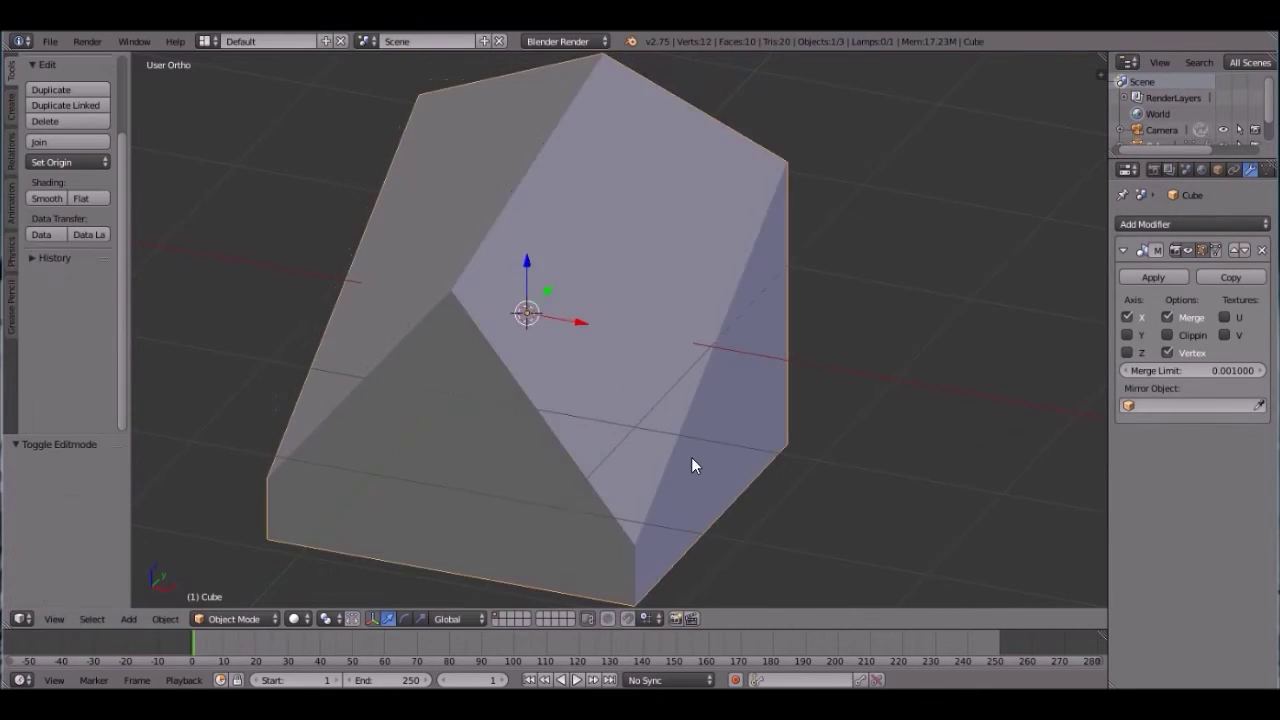
Step: Move the rear upper outer corner vertex down along Z to roughly the height of the lowered front corner
{"action": "scroll", "coordinate": [691, 463], "scroll_direction": "down", "scroll_amount": 2}
{"action": "key", "text": "Tab"}
{"action": "middle_click_drag", "start_coordinate": [711, 372], "coordinate": [493, 579]}
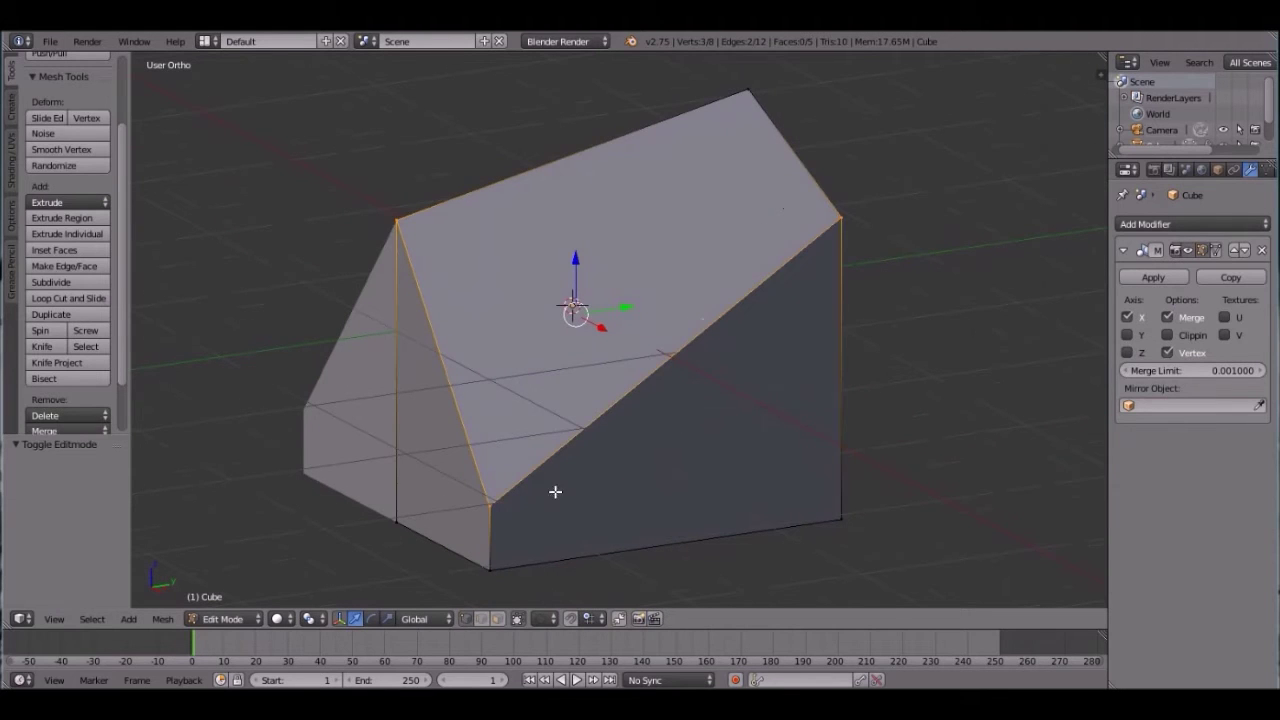
{"action": "right_click", "coordinate": [851, 213]}
{"action": "key", "text": "g"}
{"action": "key", "text": "z"}
{"action": "left_click", "coordinate": [848, 399]}
{"action": "key", "text": "Tab"}
{"action": "scroll", "coordinate": [800, 425], "scroll_direction": "down", "scroll_amount": 3}
{"action": "middle_click_drag", "start_coordinate": [756, 436], "coordinate": [628, 658]}
{"action": "scroll", "coordinate": [879, 431], "scroll_direction": "down", "scroll_amount": 2}
{"action": "scroll", "coordinate": [879, 438], "scroll_direction": "up", "scroll_amount": 3}
Step: Extrude the low outer side face 1.267 units along X and return to Object Mode
{"action": "key", "text": "Tab"}
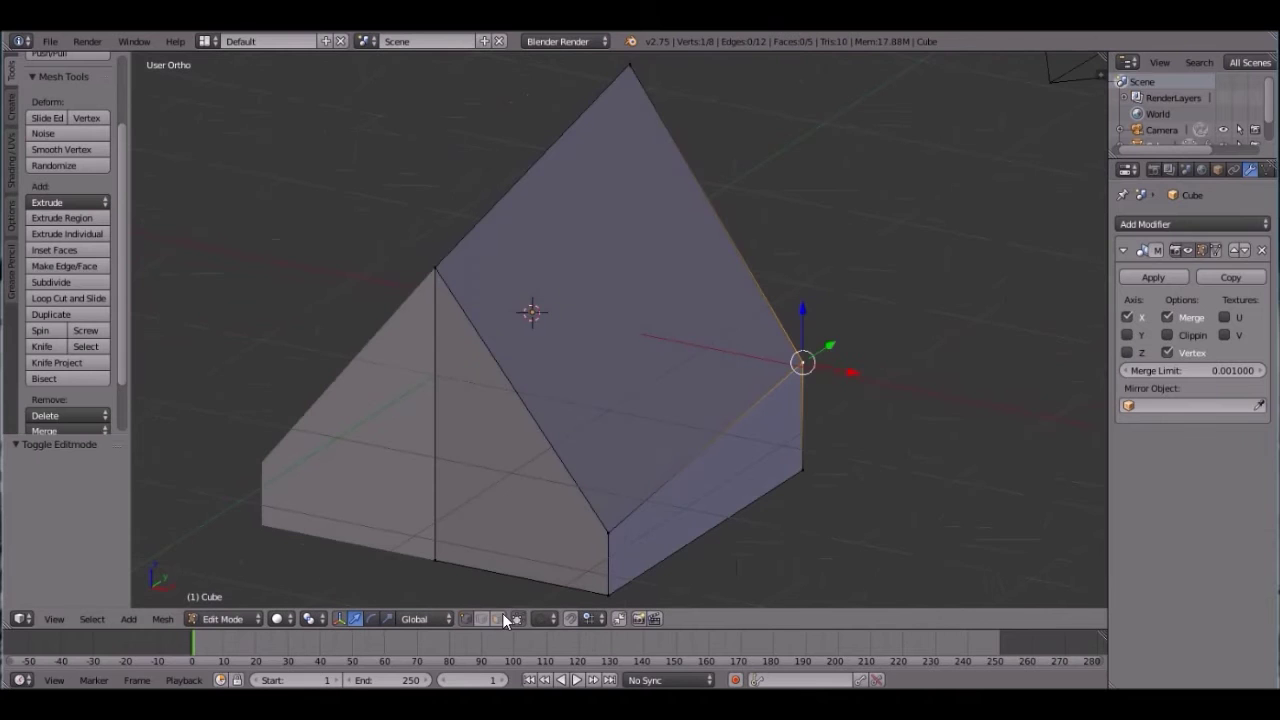
{"action": "scroll", "coordinate": [681, 519], "scroll_direction": "down", "scroll_amount": 3}
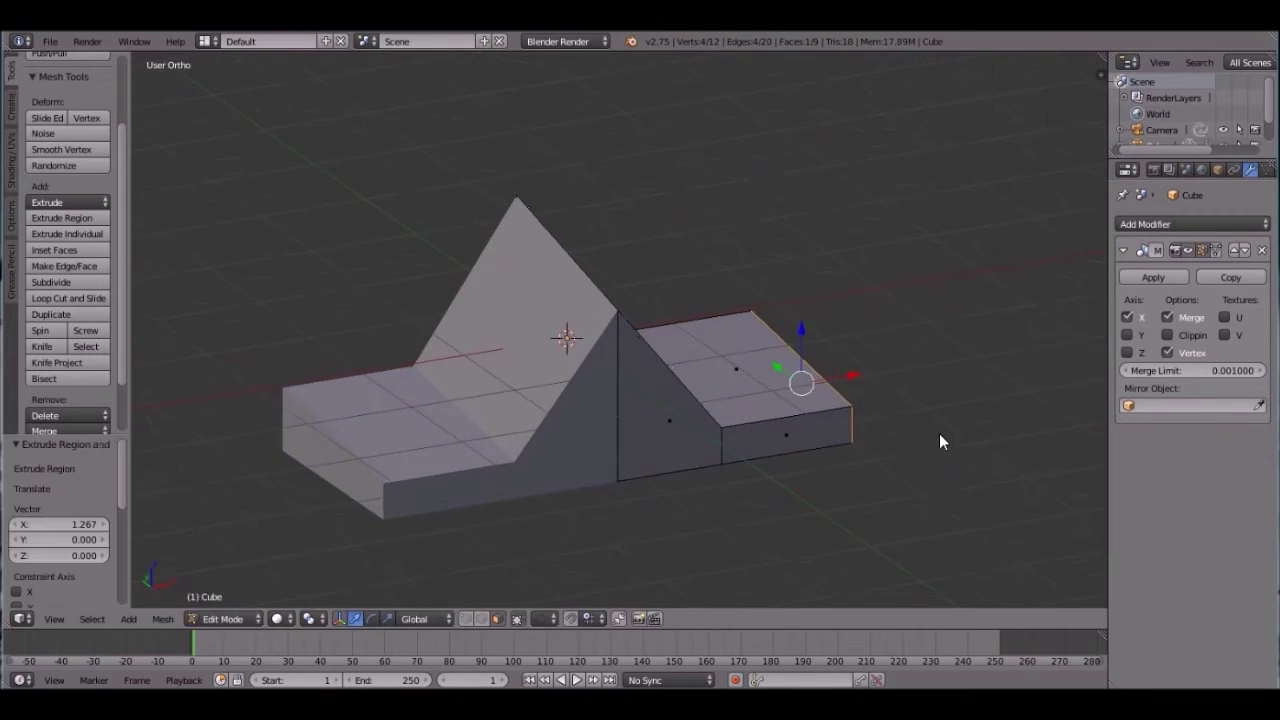
{"action": "key", "text": "Tab"}
{"action": "key", "text": "KP_1"}
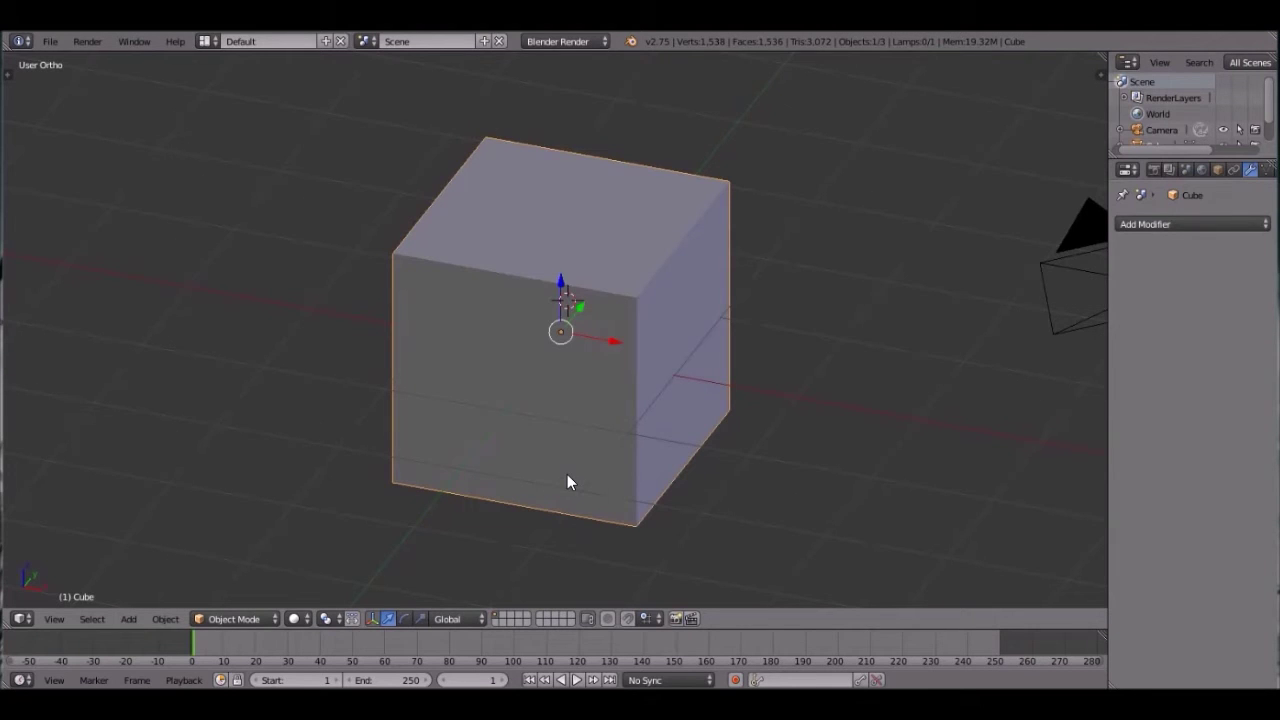
Step: Enter Edit Mode on the densely subdivided cube and turn on proportional editing in Connected mode
{"action": "scroll", "coordinate": [591, 384], "scroll_direction": "down", "scroll_amount": 1}
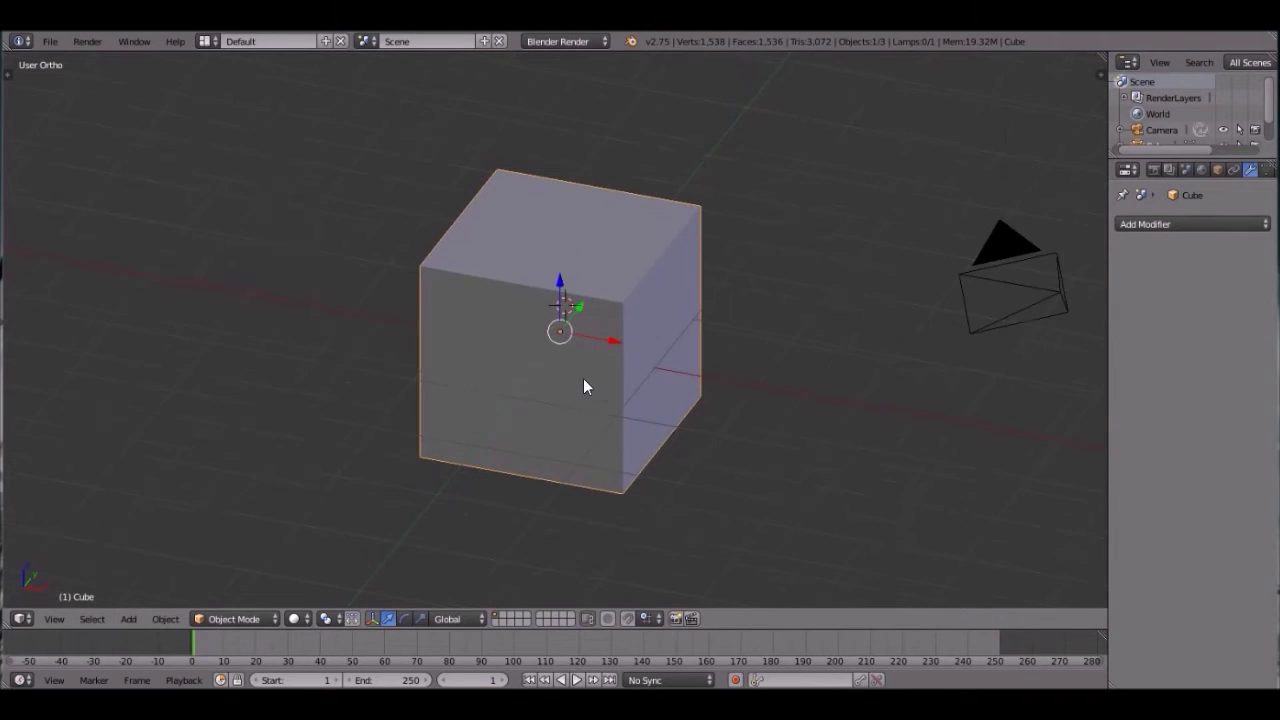
{"action": "scroll", "coordinate": [591, 393], "scroll_direction": "up", "scroll_amount": 1}
{"action": "left_click", "coordinate": [596, 357]}
{"action": "key", "text": "Tab"}
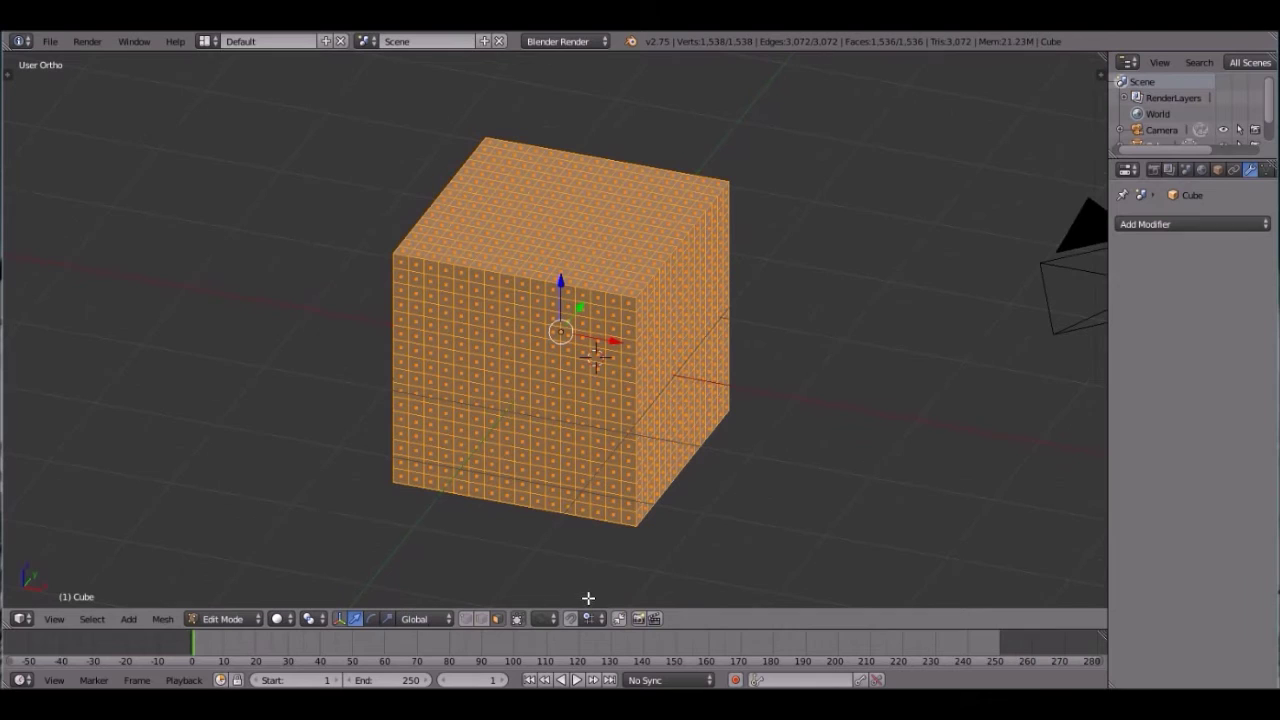
{"action": "left_click", "coordinate": [547, 618]}
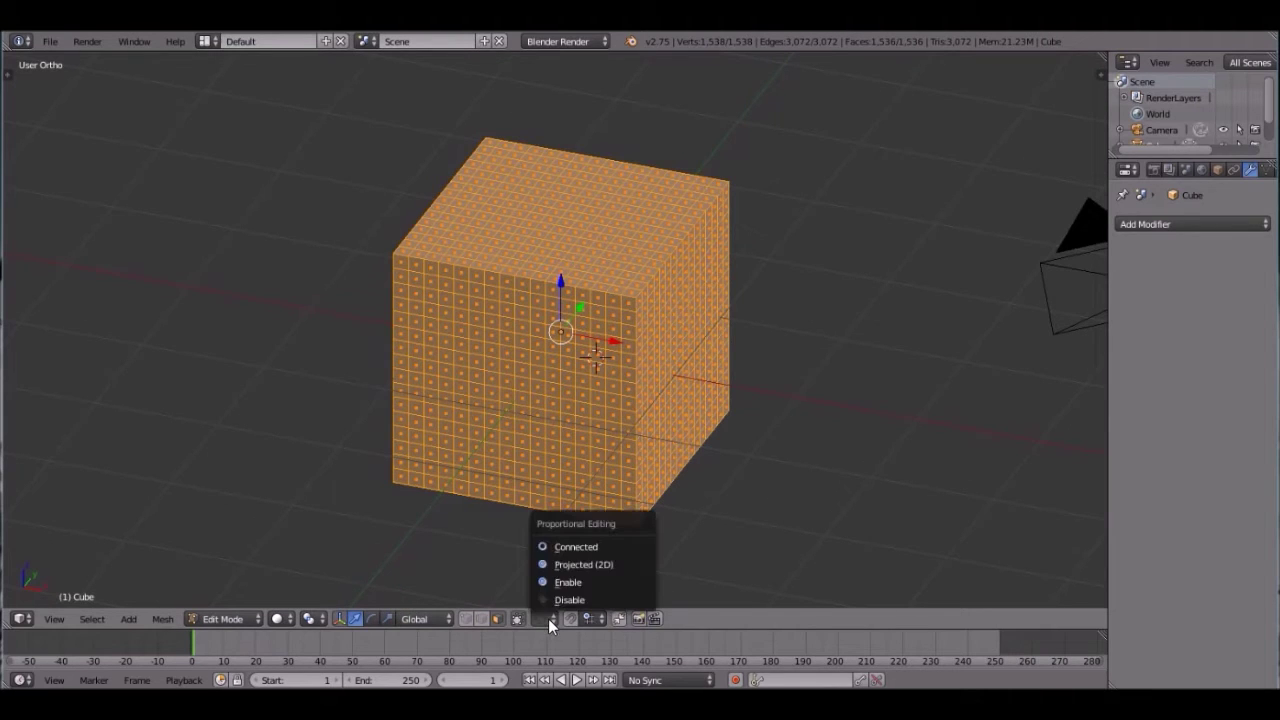
{"action": "left_click", "coordinate": [590, 546]}
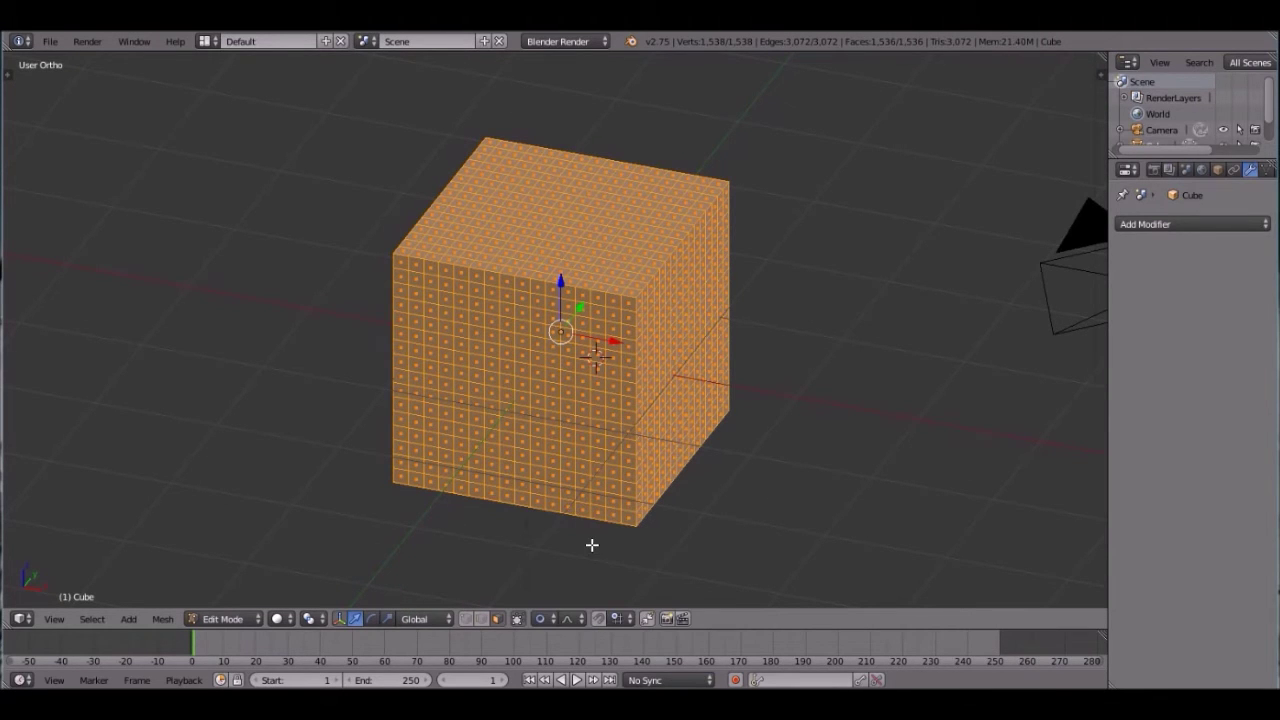
{"action": "left_click", "coordinate": [541, 618]}
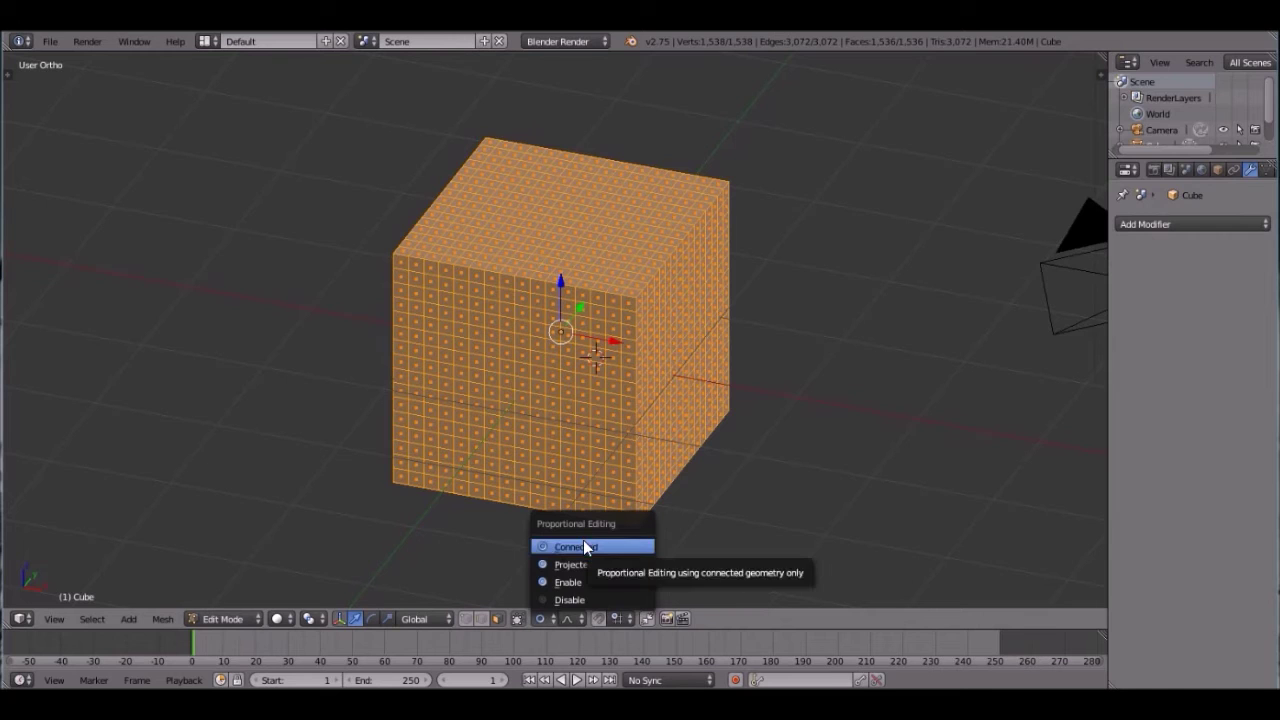
{"action": "left_click", "coordinate": [585, 547]}
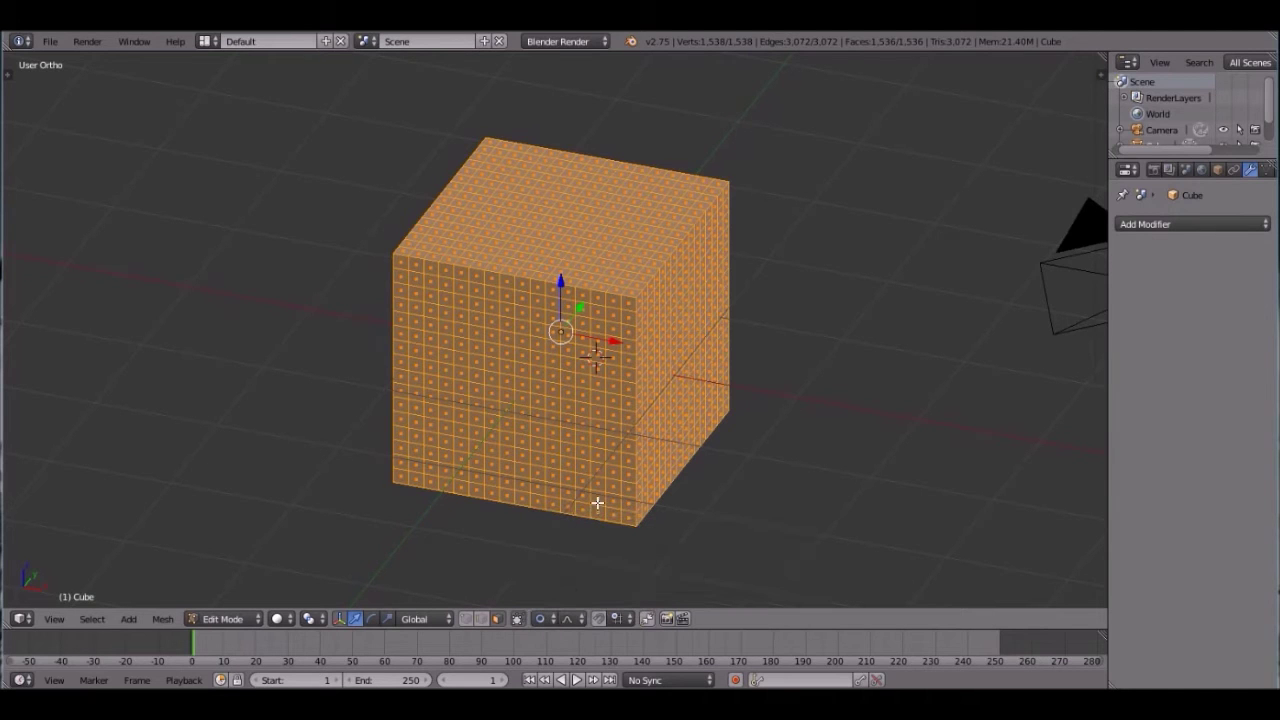
Step: Raise a central face on the cube's top along Z with Smooth proportional editing, enlarging the proportional size to 1.46
{"action": "scroll", "coordinate": [569, 314], "scroll_direction": "up", "scroll_amount": 1}
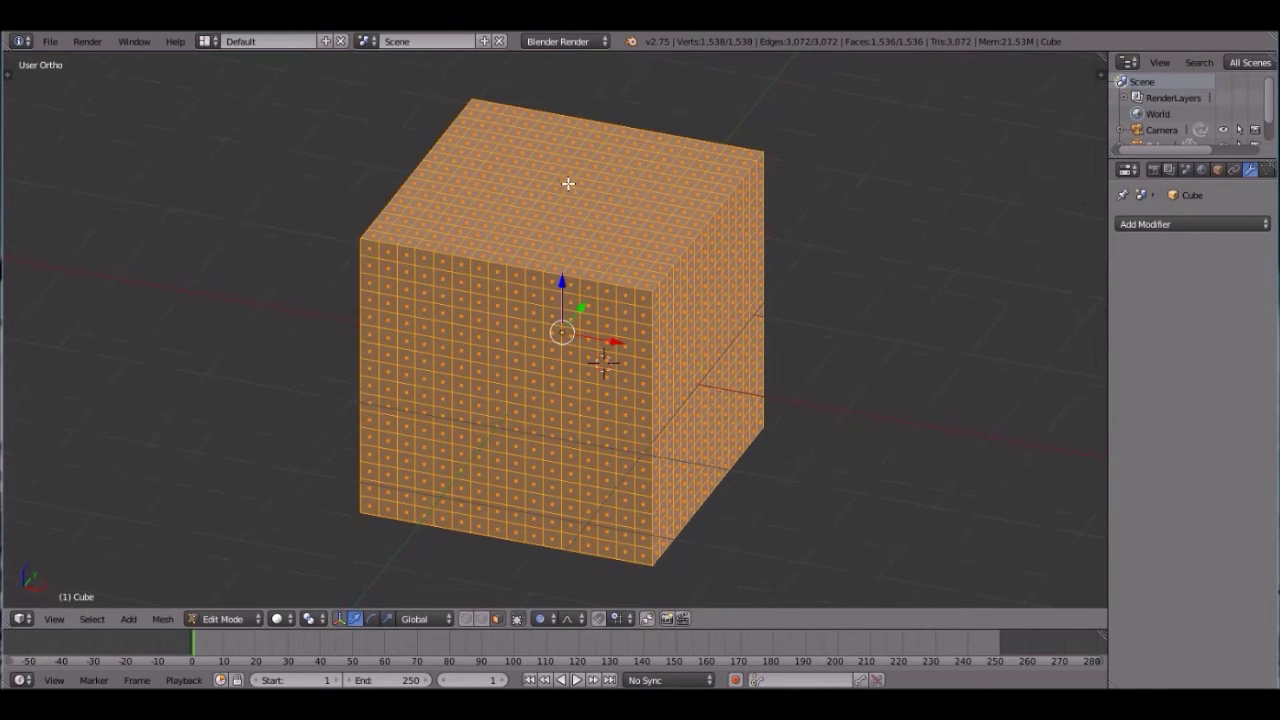
{"action": "middle_click_drag", "start_coordinate": [594, 220], "coordinate": [520, 256]}
{"action": "right_click", "coordinate": [574, 186]}
{"action": "key", "text": "g"}
{"action": "key", "text": "z"}
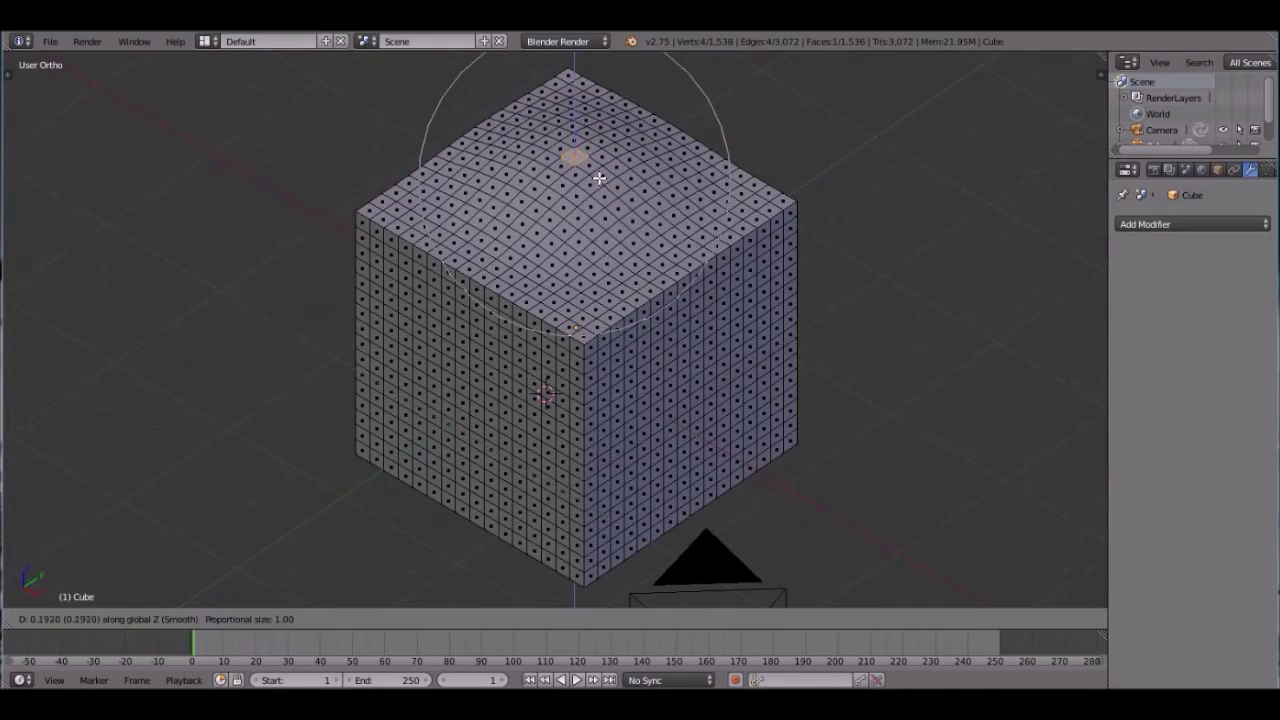
{"action": "scroll", "coordinate": [592, 165], "scroll_direction": "down", "scroll_amount": 3}
{"action": "scroll", "coordinate": [595, 140], "scroll_direction": "down", "scroll_amount": 1}
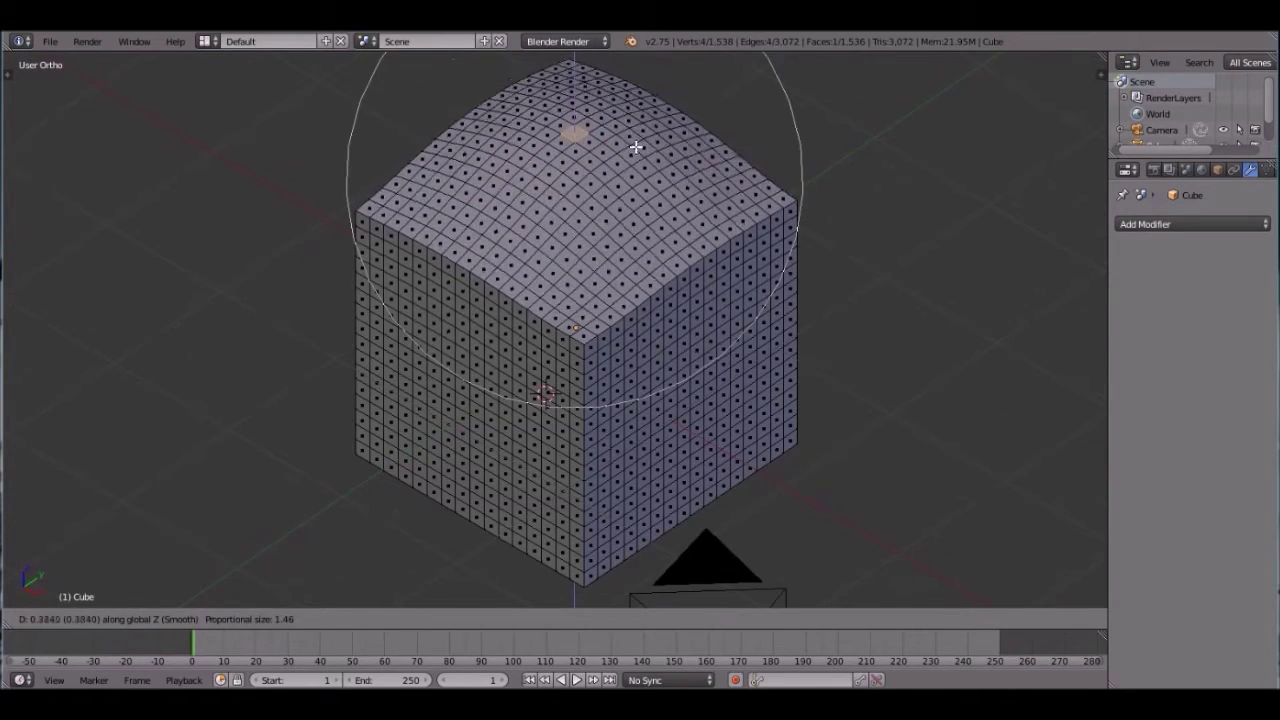
{"action": "left_click", "coordinate": [636, 99]}
Step: Pull a central face on the cube's front side outward in negative Y with Smooth falloff and proportional size 1.46
{"action": "scroll", "coordinate": [622, 135], "scroll_direction": "down", "scroll_amount": 3}
{"action": "middle_click_drag", "start_coordinate": [553, 268], "coordinate": [706, 220]}
{"action": "scroll", "coordinate": [680, 255], "scroll_direction": "up", "scroll_amount": 1}
{"action": "right_click", "coordinate": [593, 377]}
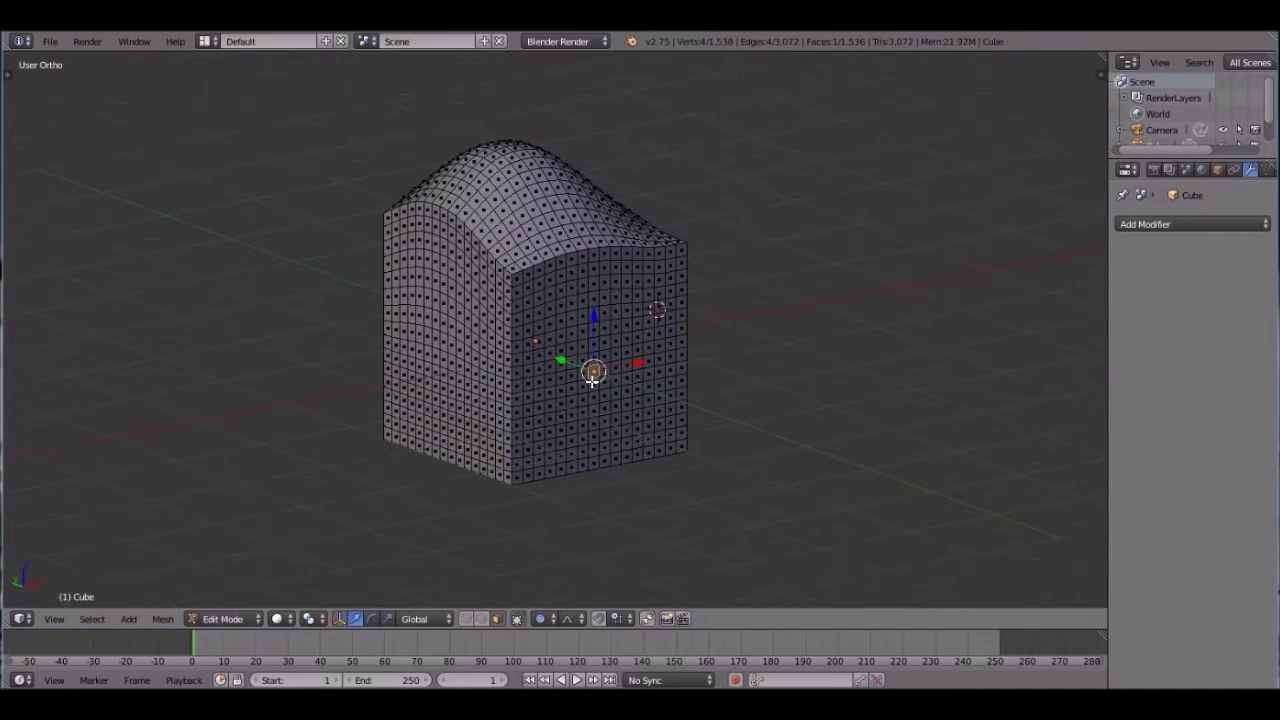
{"action": "middle_click_drag", "start_coordinate": [638, 380], "coordinate": [694, 418]}
{"action": "key", "text": "g"}
{"action": "key", "text": "y"}
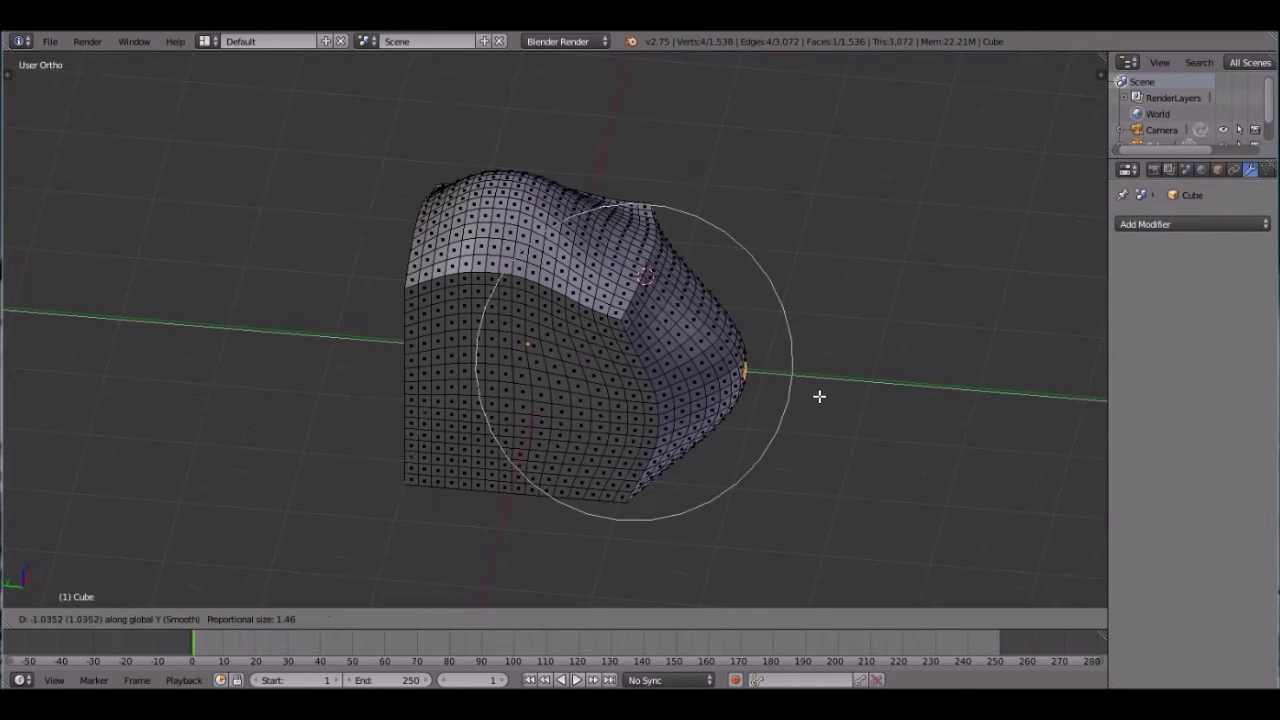
{"action": "left_click", "coordinate": [894, 394]}
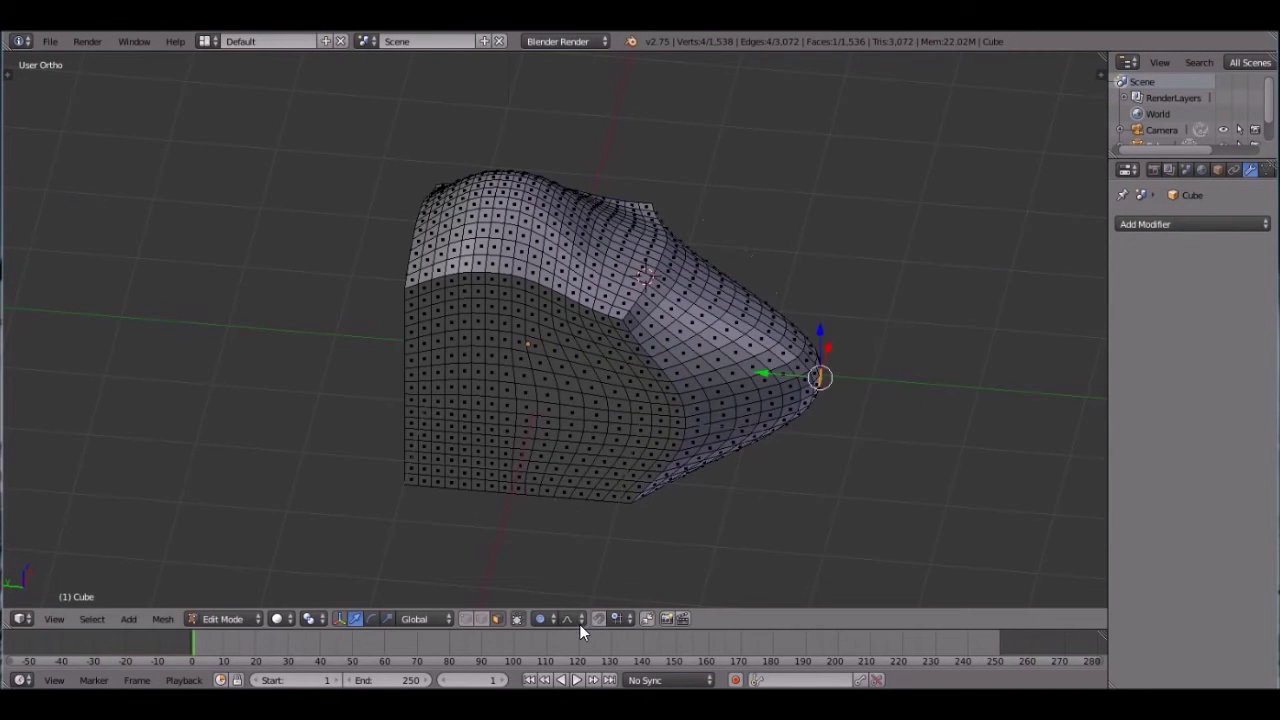
Step: Set the proportional editing falloff to Sphere
{"action": "left_click", "coordinate": [596, 618]}
{"action": "left_click", "coordinate": [603, 583]}
{"action": "key", "text": "x"}
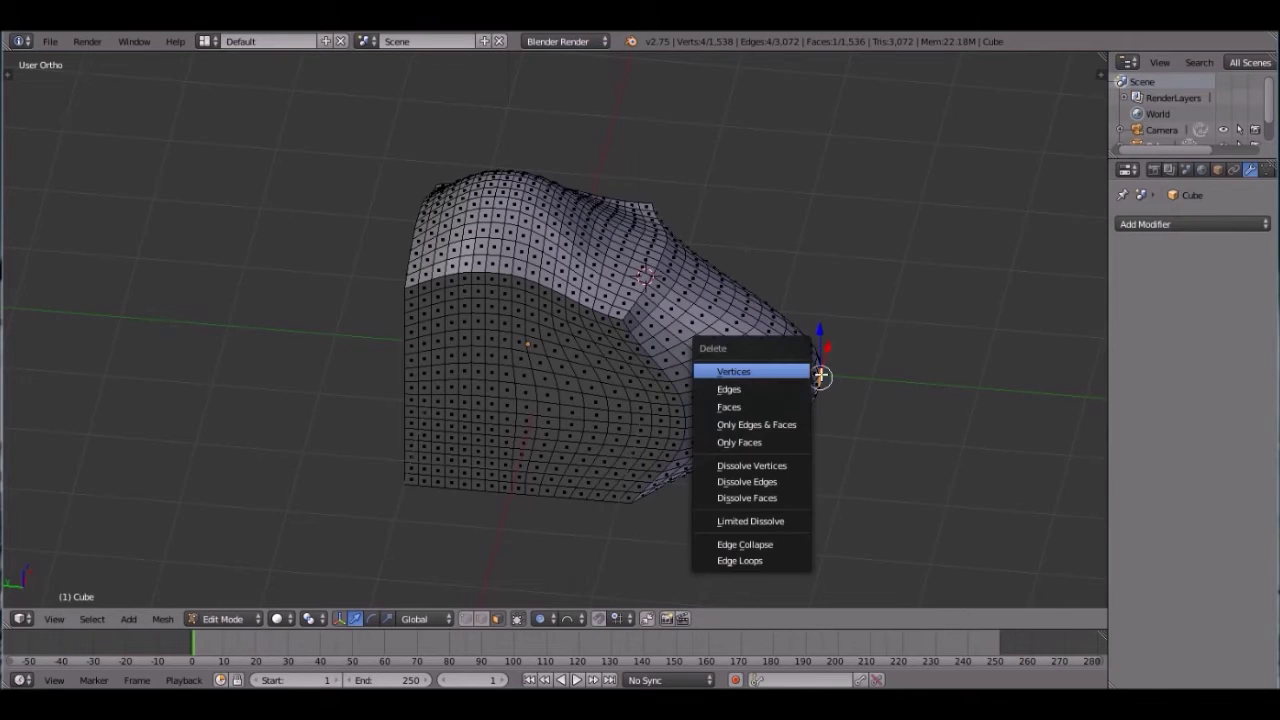
{"action": "key", "text": "Escape"}
{"action": "key", "text": "g"}
{"action": "key", "text": "x"}
{"action": "key", "text": "Escape"}
Step: Push the tip face back toward the cube along Y with the Sphere falloff, reducing the proportional size to about 0.75
{"action": "key", "text": "g"}
{"action": "key", "text": "y"}
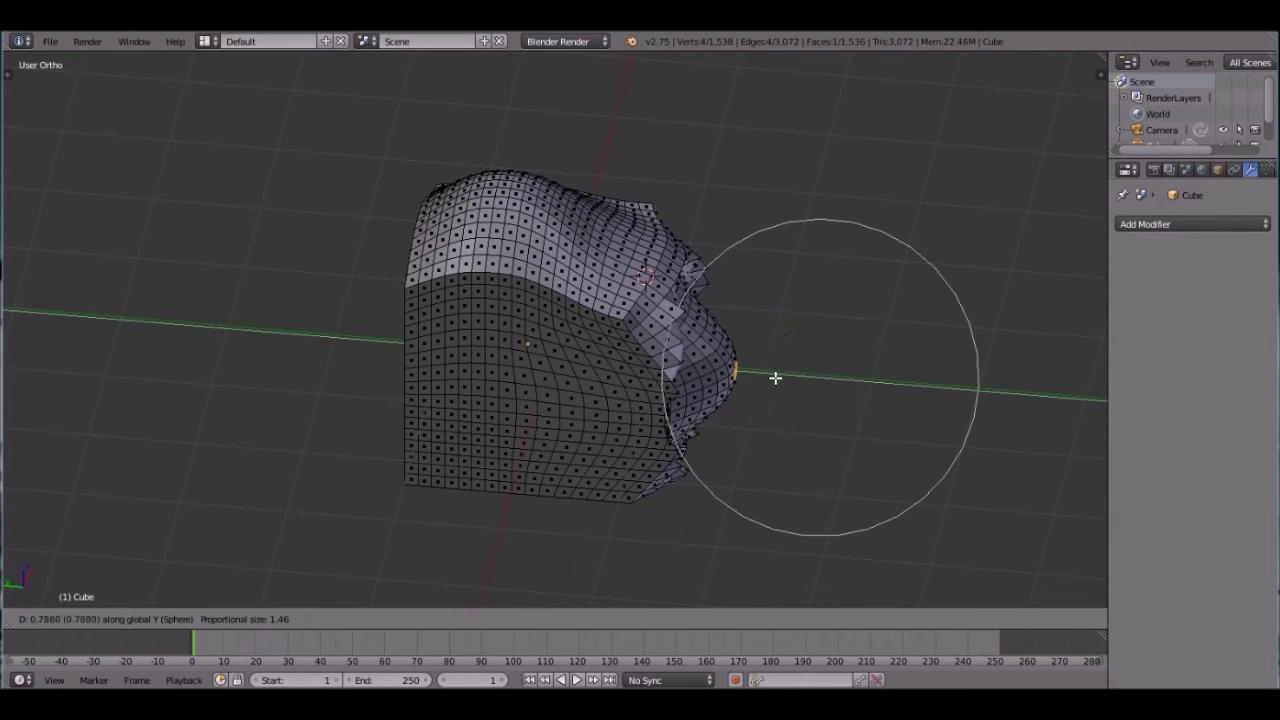
{"action": "scroll", "coordinate": [857, 383], "scroll_direction": "up", "scroll_amount": 3}
{"action": "scroll", "coordinate": [847, 386], "scroll_direction": "up", "scroll_amount": 4}
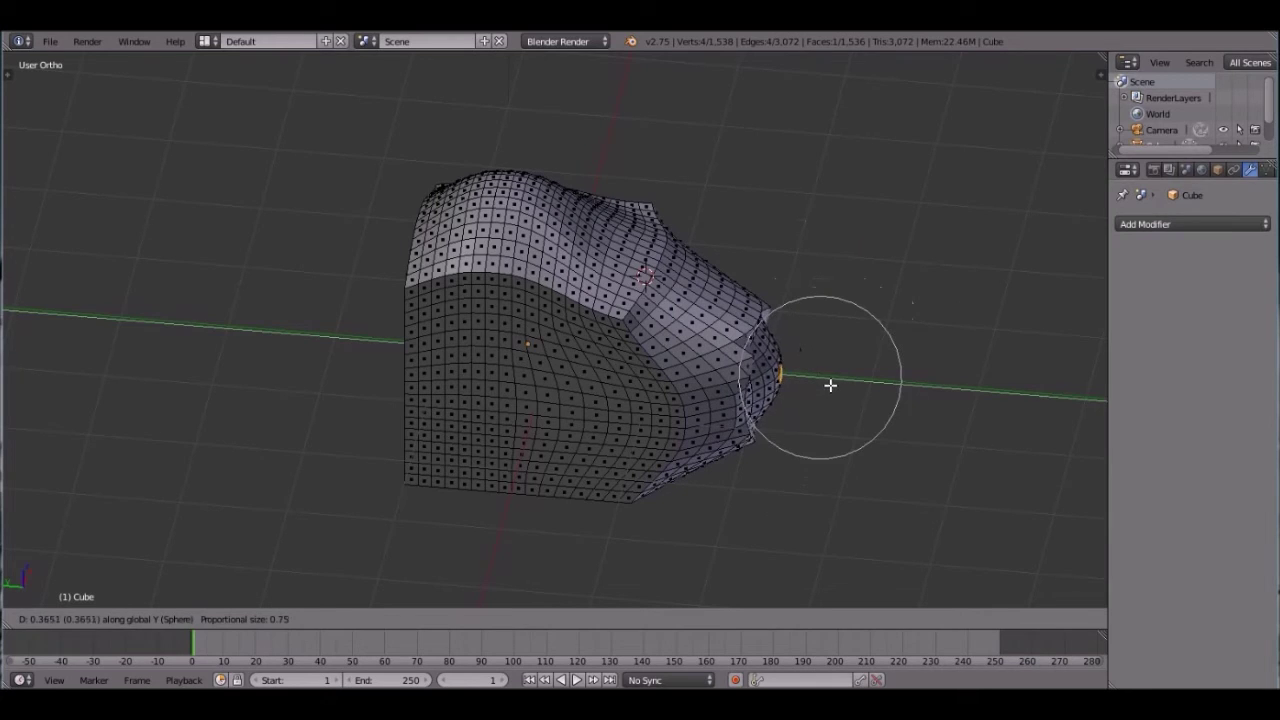
{"action": "left_click", "coordinate": [781, 462]}
Step: Set the proportional editing falloff to Sharp and pull the tip face along positive X with a proportional size of about 1.10
{"action": "left_click", "coordinate": [582, 619]}
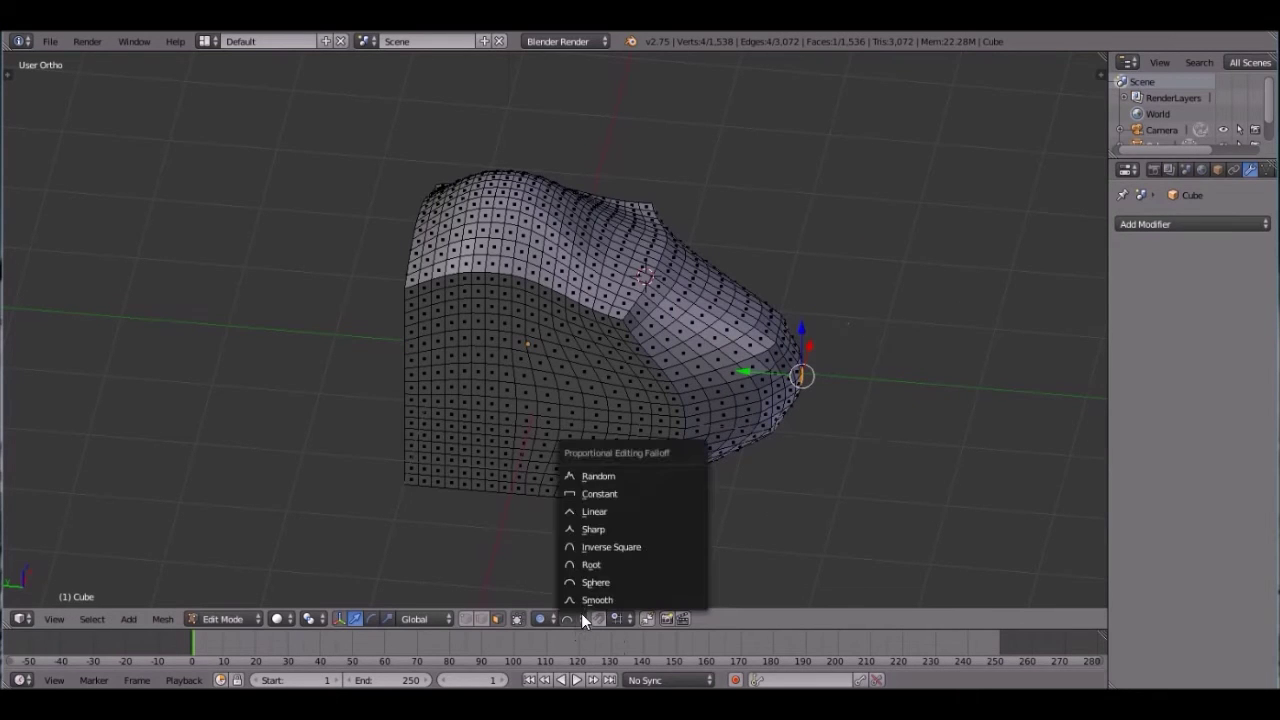
{"action": "left_click", "coordinate": [622, 525]}
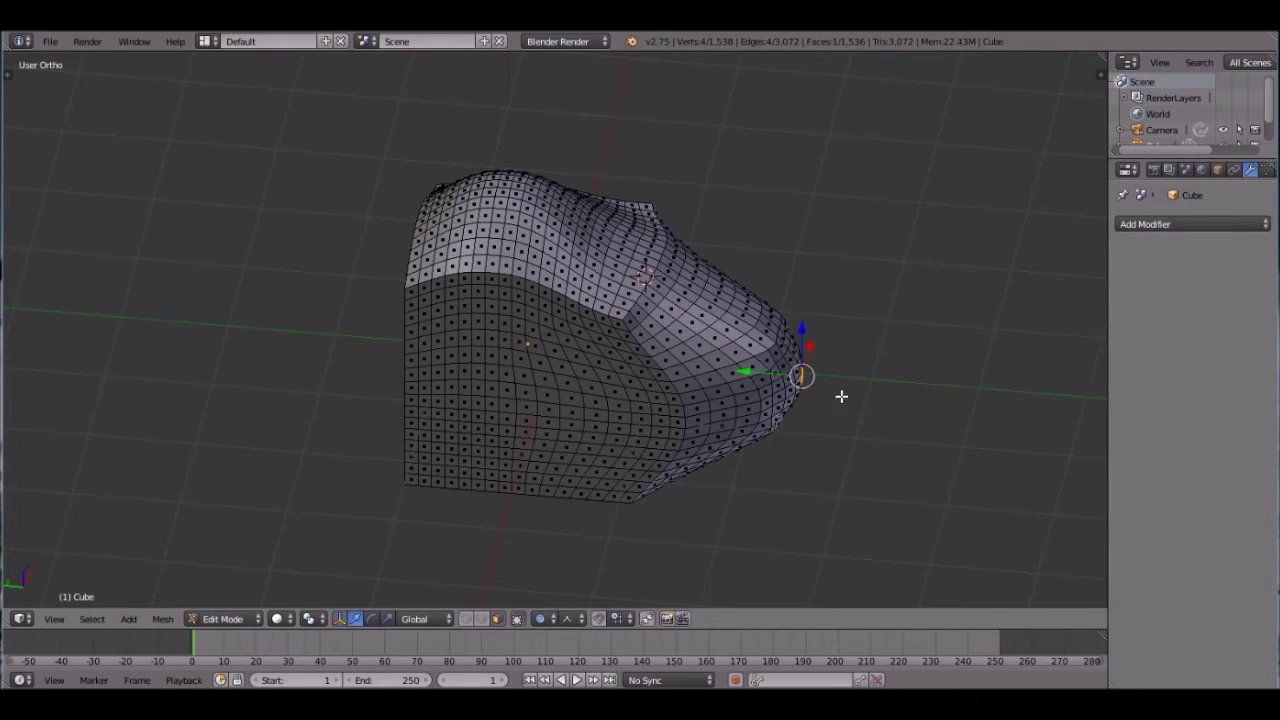
{"action": "key", "text": "g"}
{"action": "key", "text": "x"}
{"action": "scroll", "coordinate": [1004, 300], "scroll_direction": "down", "scroll_amount": 10}
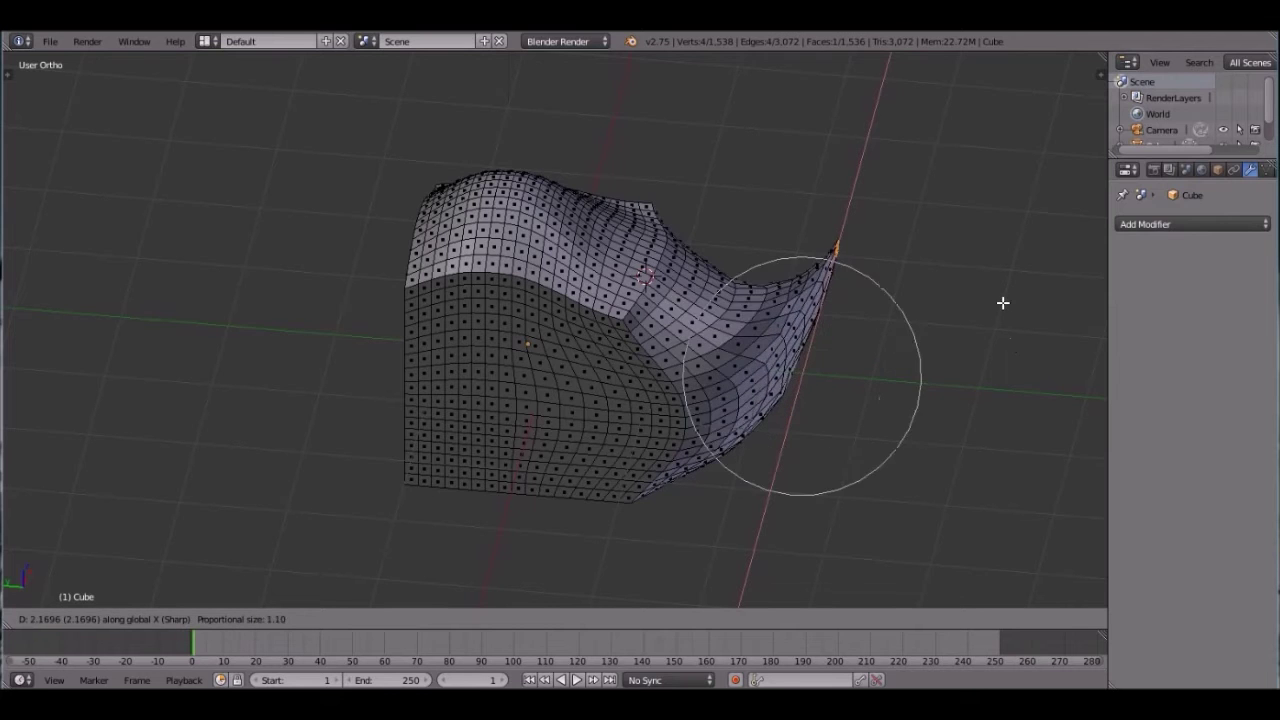
{"action": "left_click", "coordinate": [1000, 251]}
{"action": "key", "text": "Tab"}
{"action": "middle_click_drag", "start_coordinate": [833, 385], "coordinate": [624, 558]}
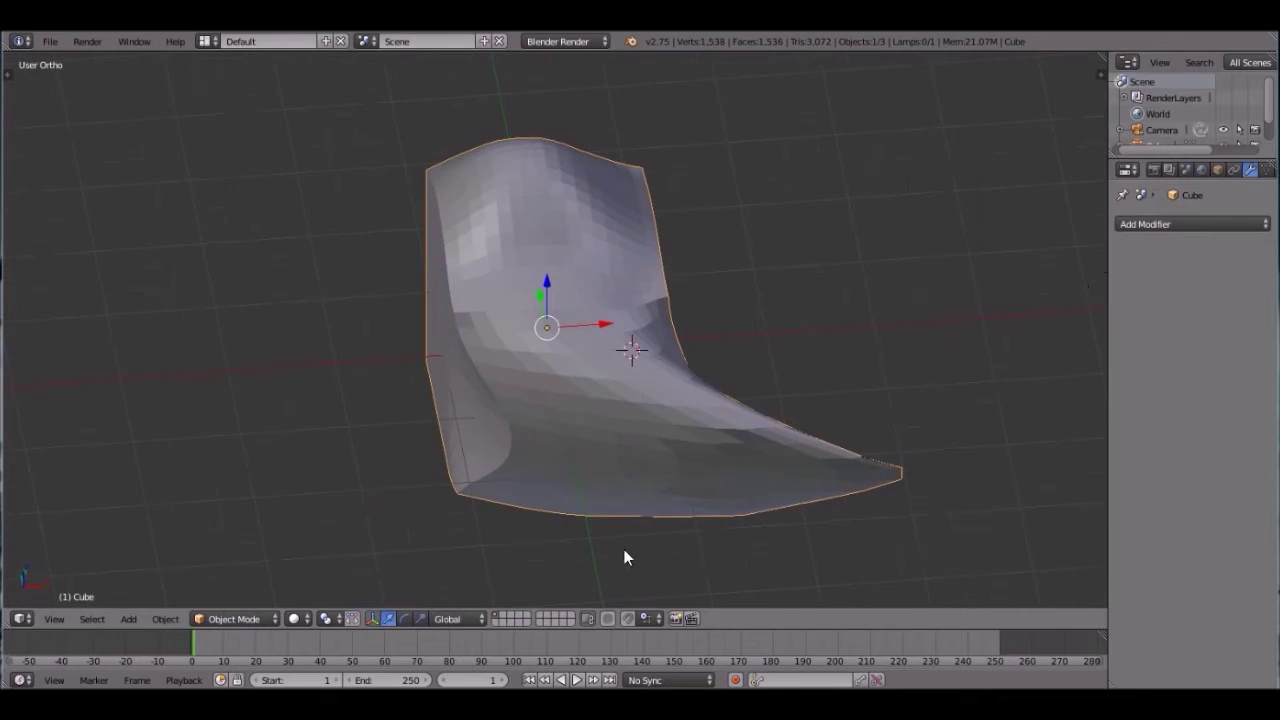
Step: Duplicate the entire mesh in edit mode and move the copy along negative X so that it overlaps the original
{"action": "key", "text": "Tab"}
{"action": "key", "text": "Tab"}
{"action": "key", "text": "Tab"}
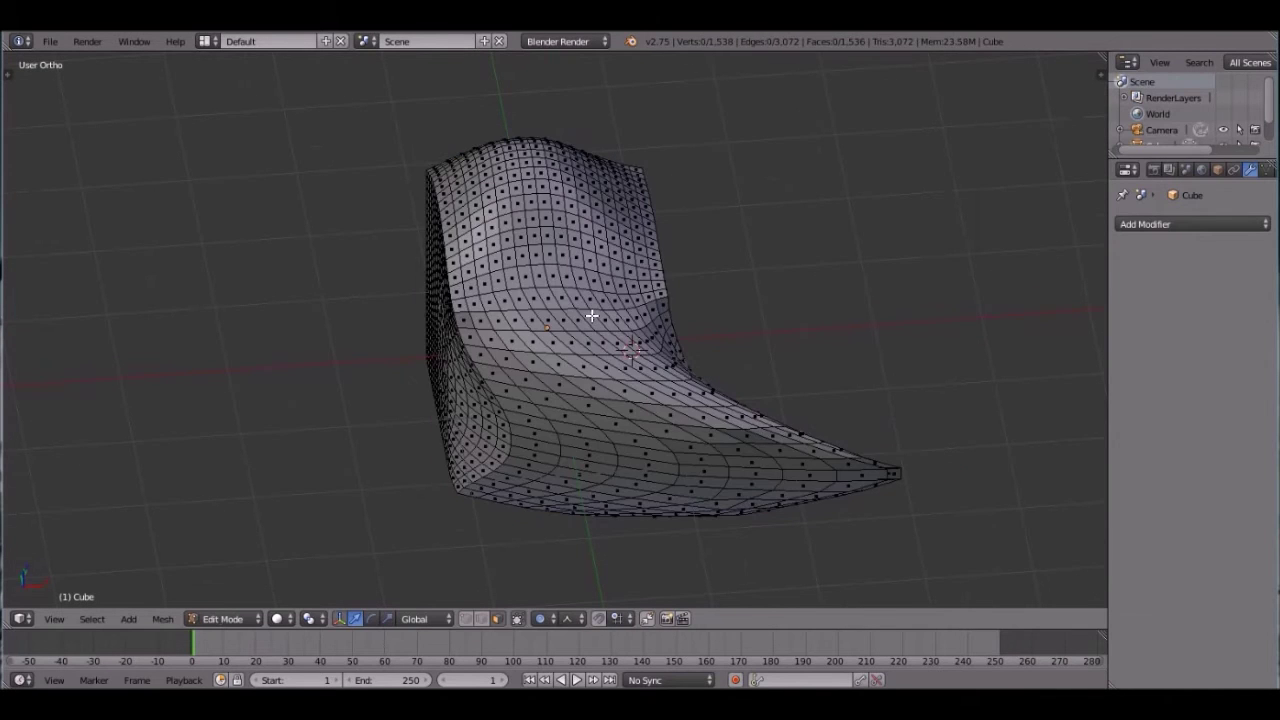
{"action": "key", "text": "a"}
{"action": "key", "text": "x"}
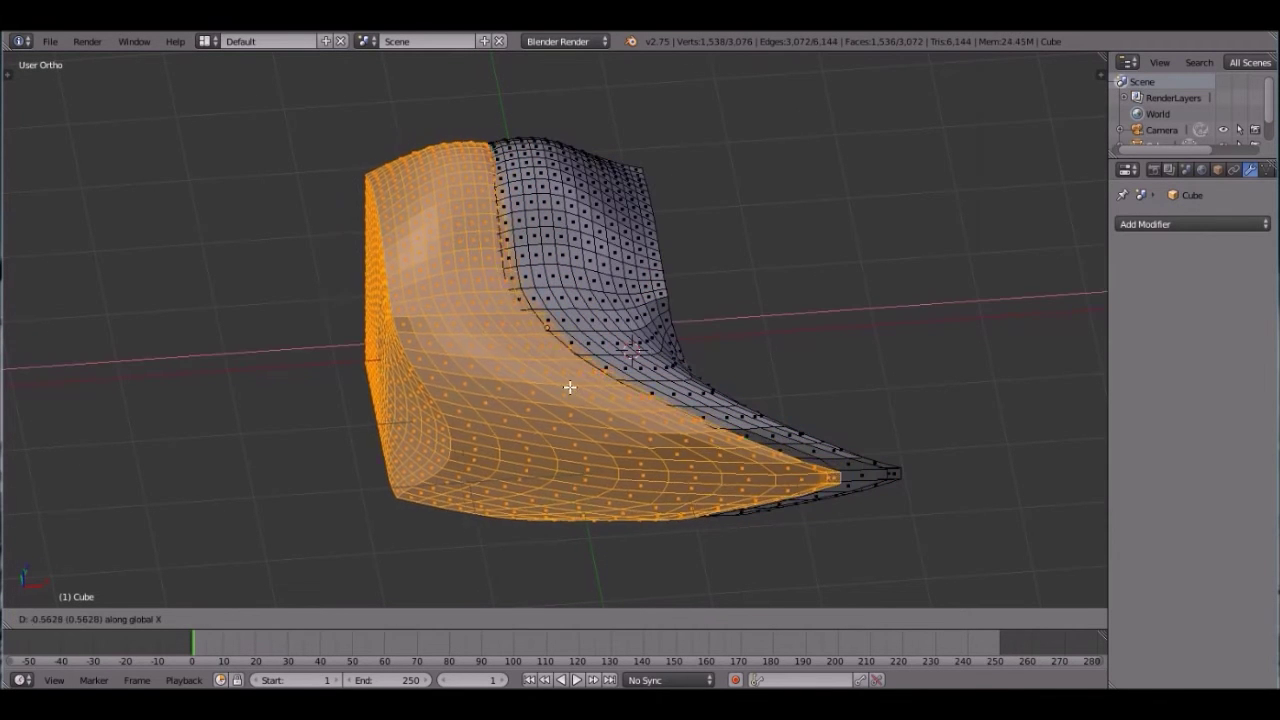
{"action": "left_click", "coordinate": [526, 389]}
{"action": "scroll", "coordinate": [471, 417], "scroll_direction": "down", "scroll_amount": 1}
{"action": "scroll", "coordinate": [473, 416], "scroll_direction": "up", "scroll_amount": 3}
{"action": "key", "text": "Tab"}
{"action": "scroll", "coordinate": [500, 404], "scroll_direction": "down", "scroll_amount": 5}
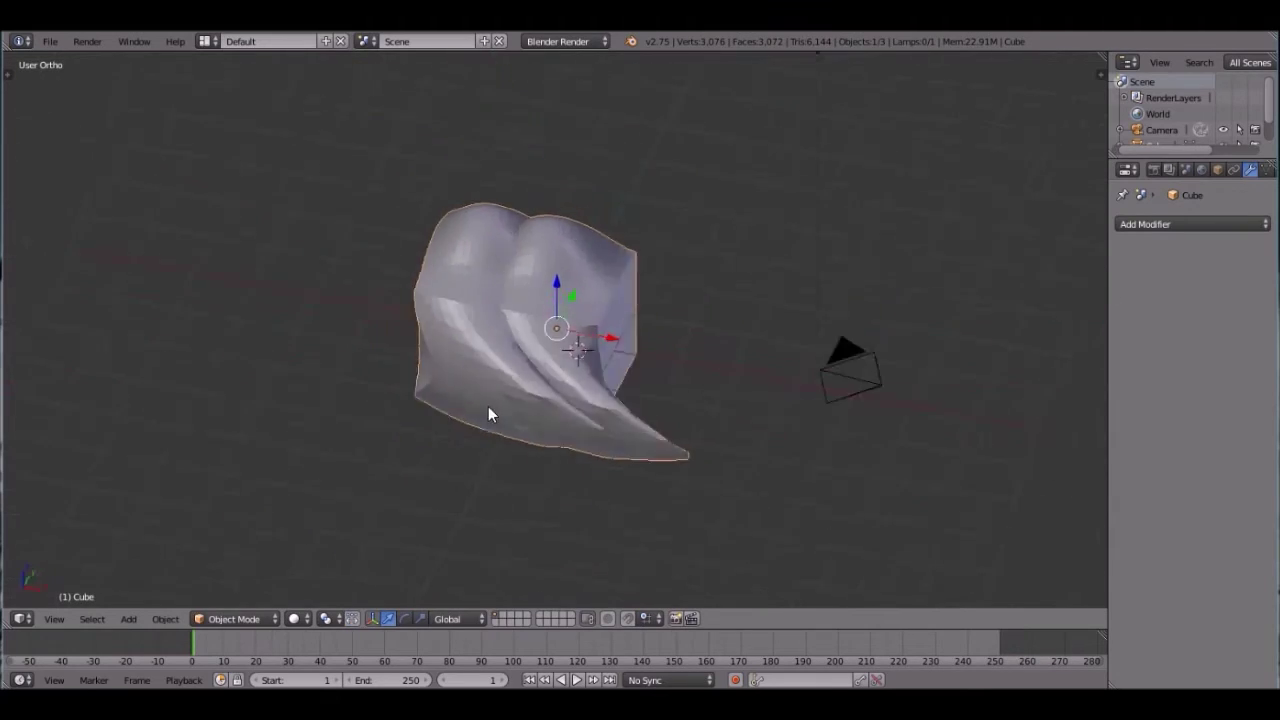
{"action": "scroll", "coordinate": [488, 406], "scroll_direction": "up", "scroll_amount": 3}
Step: Limit proportional editing to connected geometry and push a top face of the duplicate down along Z with Sharp falloff and size about 2.85
{"action": "key", "text": "Tab"}
{"action": "left_click", "coordinate": [568, 584]}
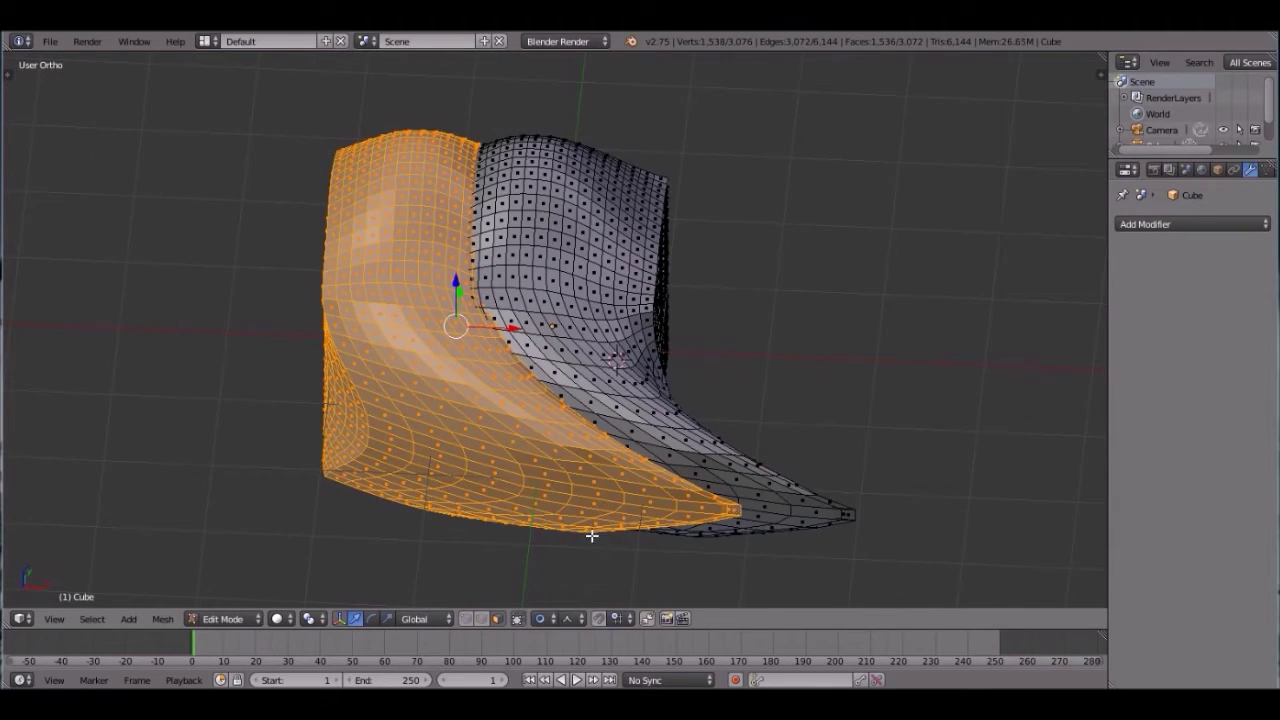
{"action": "right_click", "coordinate": [413, 201]}
{"action": "left_click_drag", "start_coordinate": [449, 257], "coordinate": [466, 277], "text": "shift"}
{"action": "scroll", "coordinate": [571, 391], "scroll_direction": "up", "scroll_amount": 3}
{"action": "middle_click_drag", "start_coordinate": [466, 277], "coordinate": [643, 345], "text": "shift"}
{"action": "scroll", "coordinate": [573, 393], "scroll_direction": "down", "scroll_amount": 2}
{"action": "key", "text": "g"}
{"action": "key", "text": "z"}
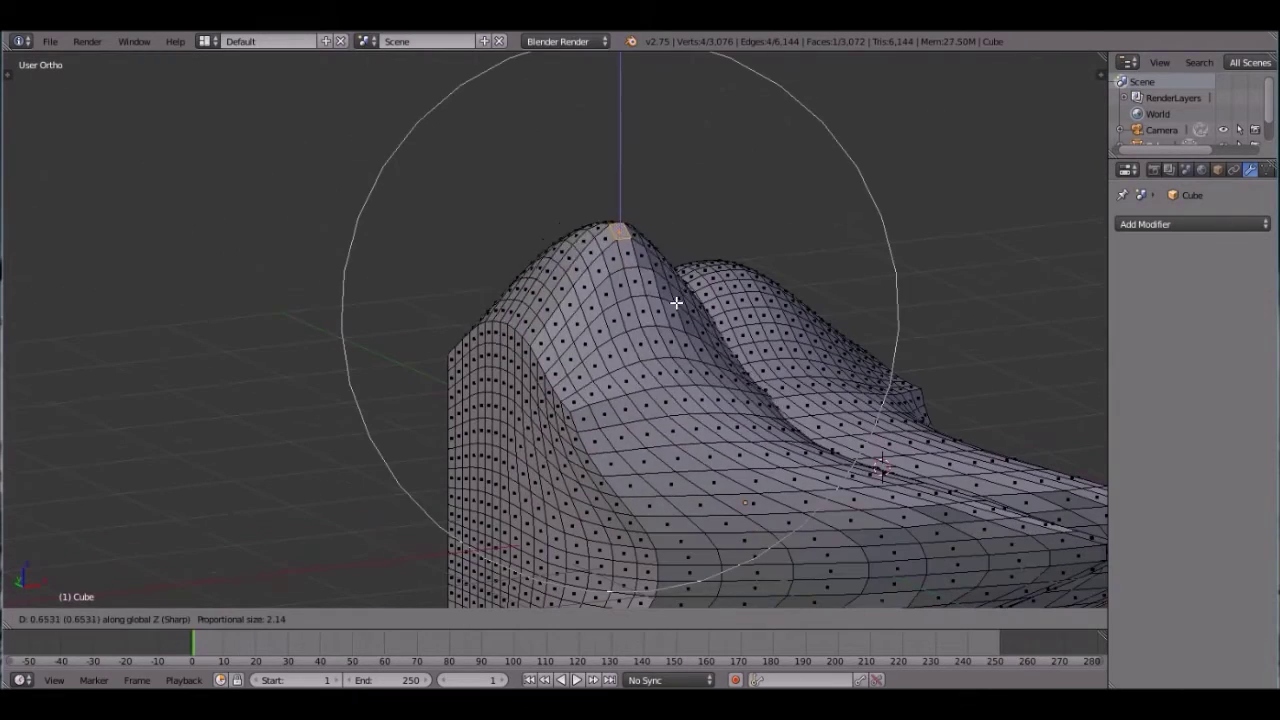
{"action": "scroll", "coordinate": [652, 401], "scroll_direction": "down", "scroll_amount": 1}
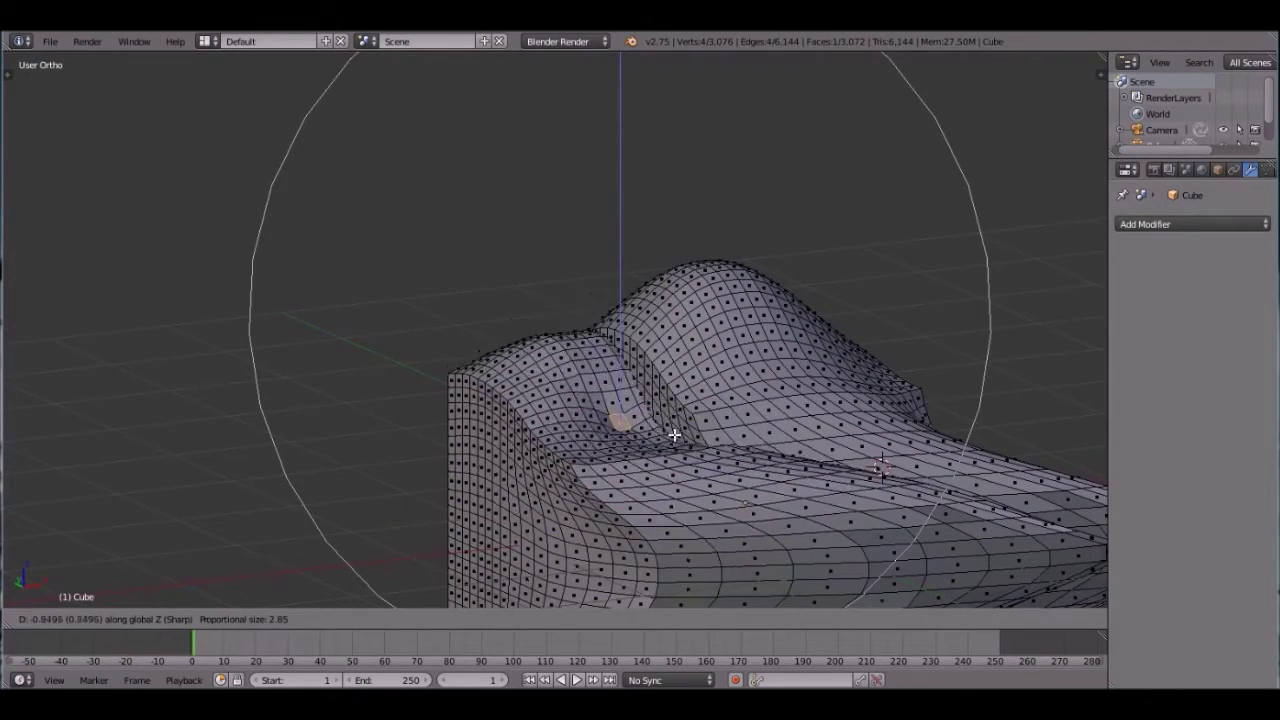
{"action": "left_click", "coordinate": [694, 418]}
{"action": "scroll", "coordinate": [697, 420], "scroll_direction": "down", "scroll_amount": 4}
{"action": "key", "text": "Tab"}
{"action": "middle_click_drag", "start_coordinate": [697, 420], "coordinate": [660, 417]}
{"action": "scroll", "coordinate": [660, 424], "scroll_direction": "up", "scroll_amount": 1}
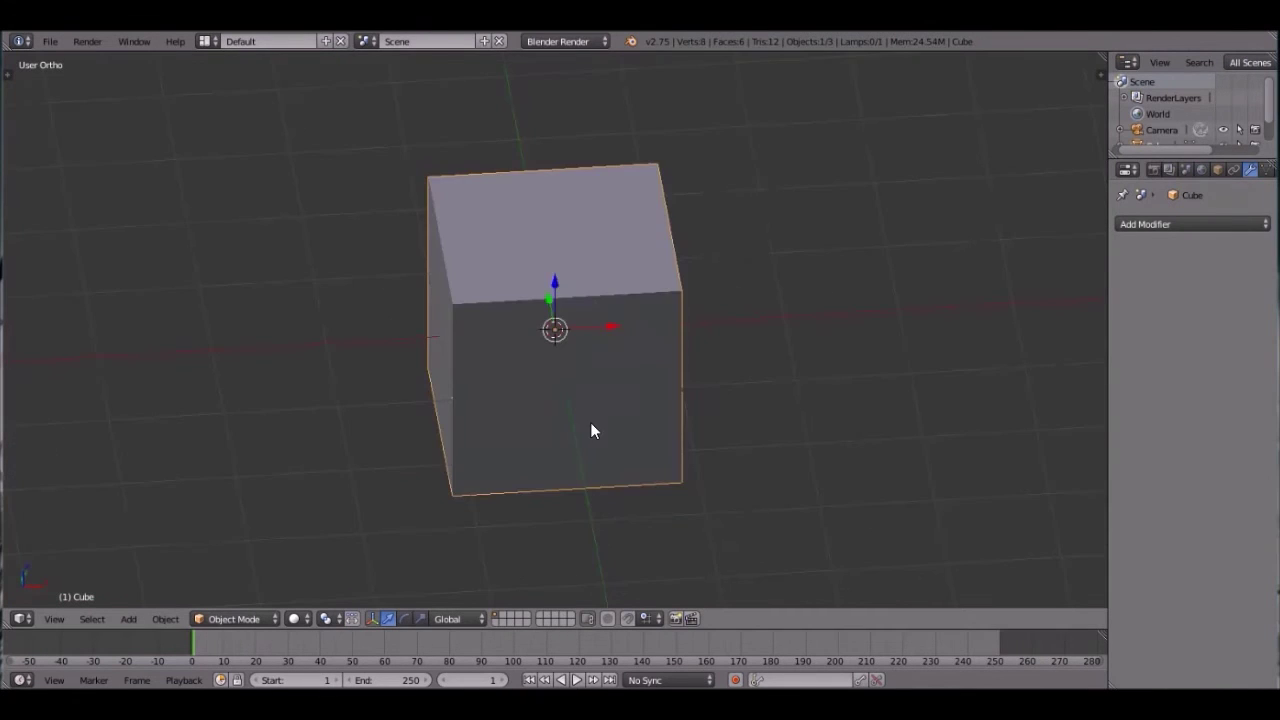
Step: Add centred loop cuts around the new cube in all three directions, dividing every side into four faces
{"action": "middle_click_drag", "start_coordinate": [591, 429], "coordinate": [539, 255]}
{"action": "scroll", "coordinate": [530, 370], "scroll_direction": "down", "scroll_amount": 1}
{"action": "key", "text": "Tab"}
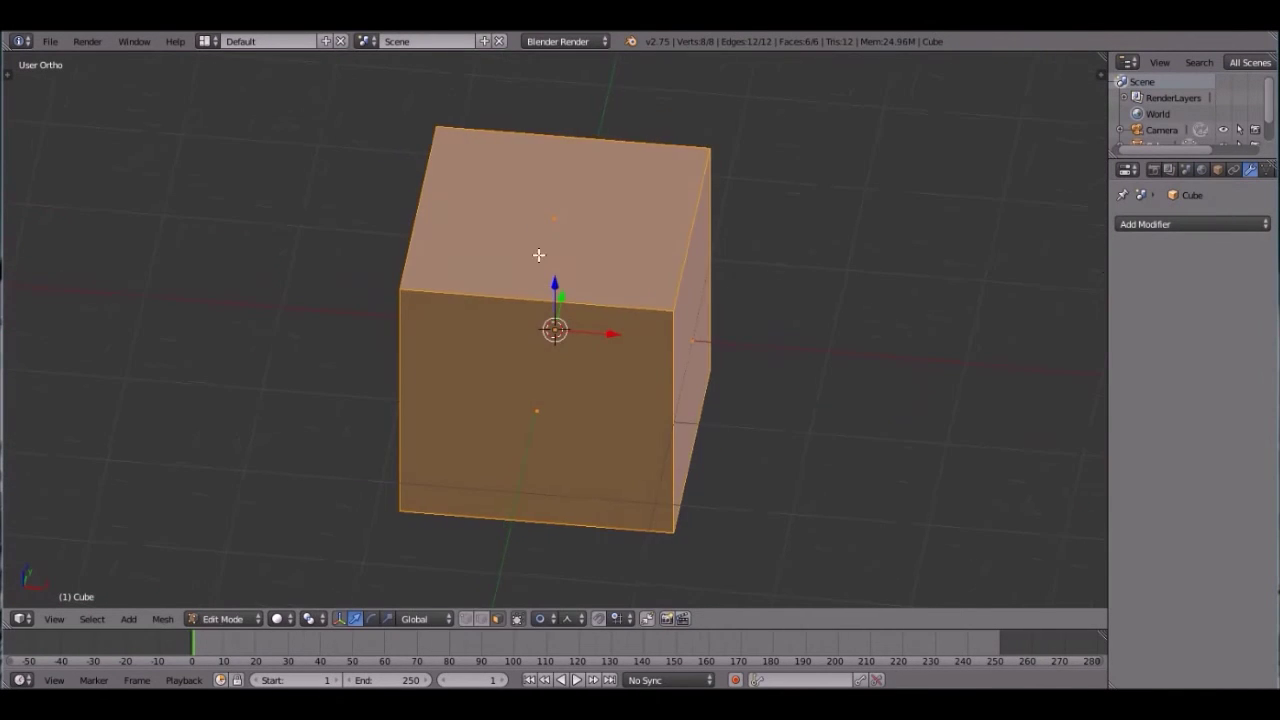
{"action": "left_click", "coordinate": [570, 154]}
{"action": "scroll", "coordinate": [623, 363], "scroll_direction": "down", "scroll_amount": 1}
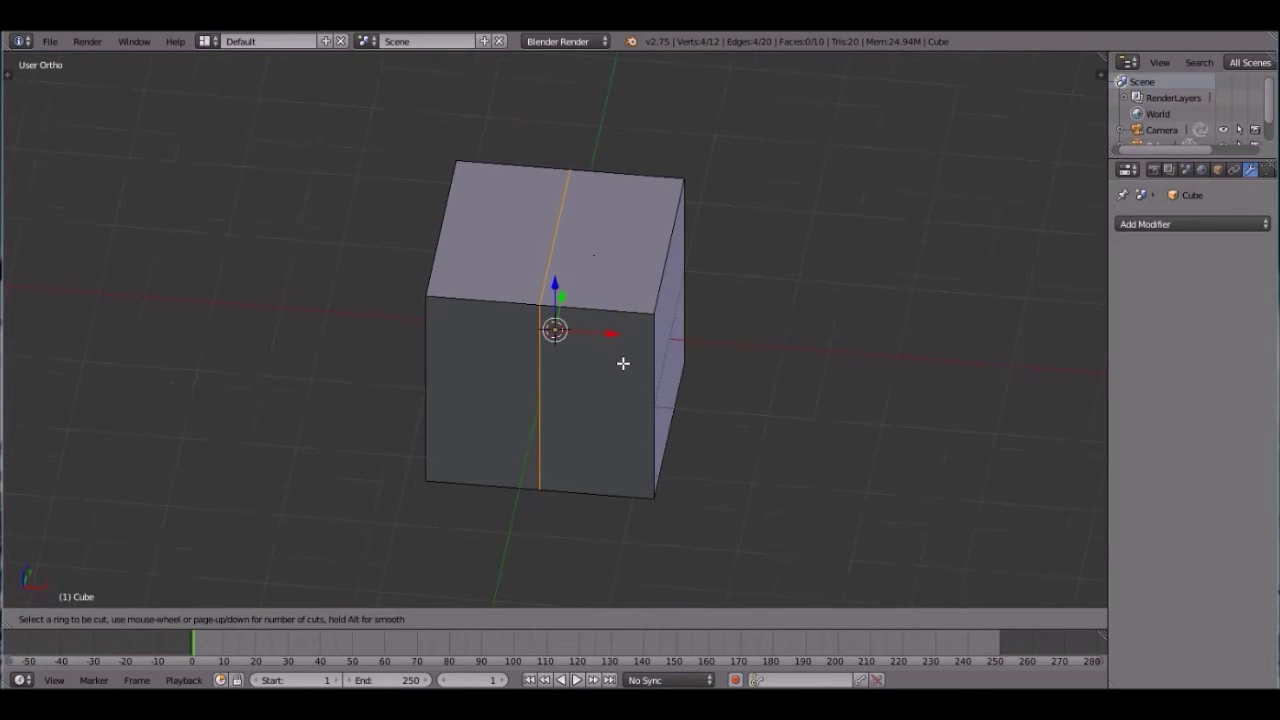
{"action": "middle_click_drag", "start_coordinate": [648, 338], "coordinate": [592, 290]}
{"action": "left_click", "coordinate": [592, 290]}
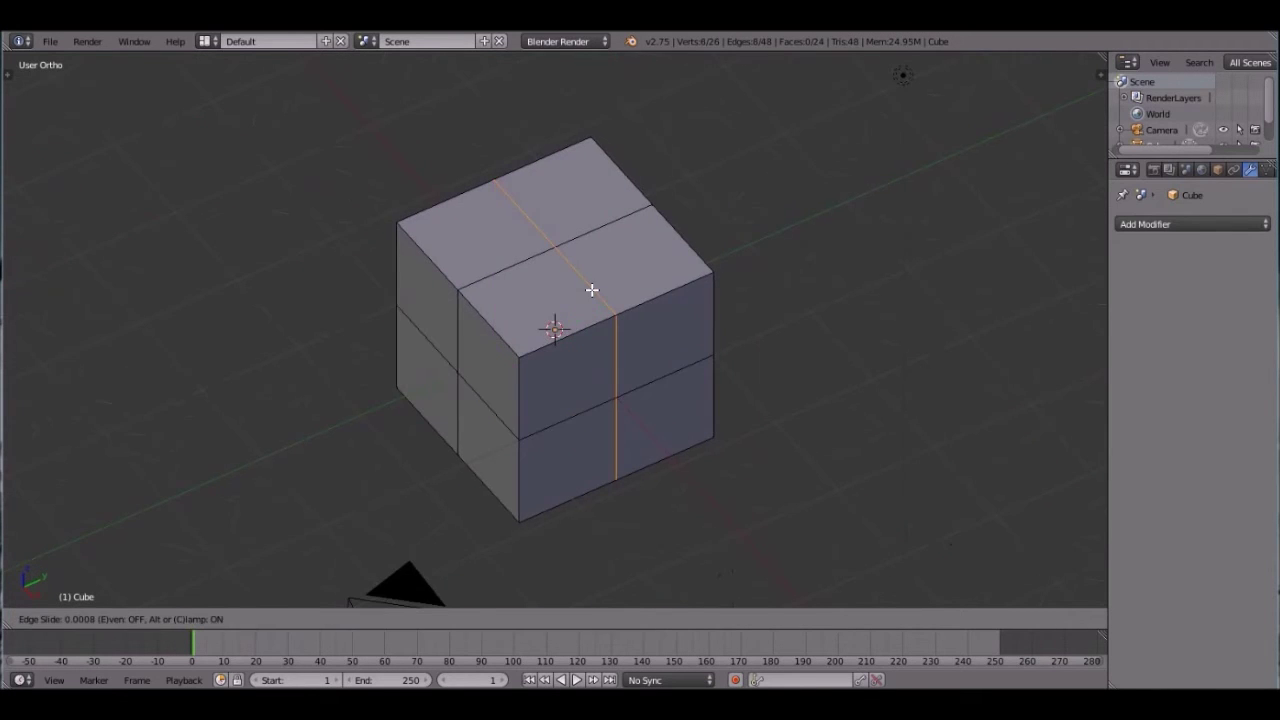
{"action": "middle_click_drag", "start_coordinate": [555, 334], "coordinate": [698, 314]}
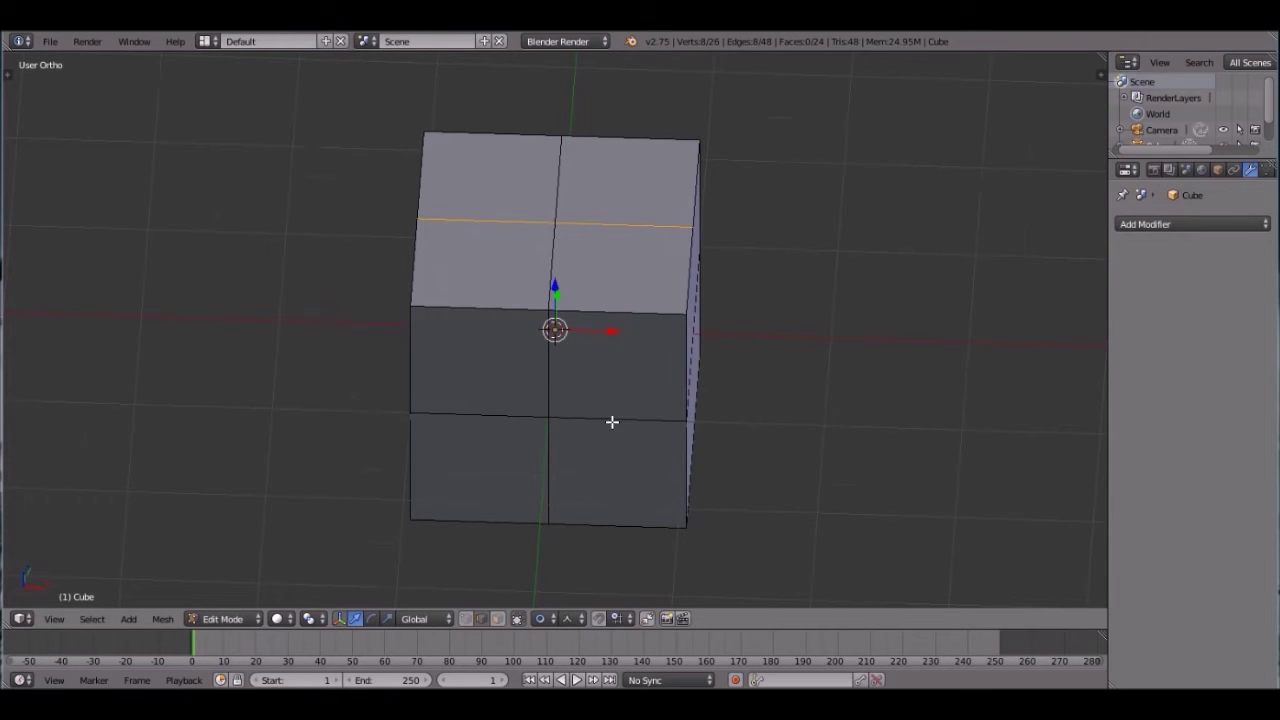
{"action": "scroll", "coordinate": [640, 423], "scroll_direction": "up", "scroll_amount": 1}
{"action": "middle_click_drag", "start_coordinate": [632, 423], "coordinate": [568, 404]}
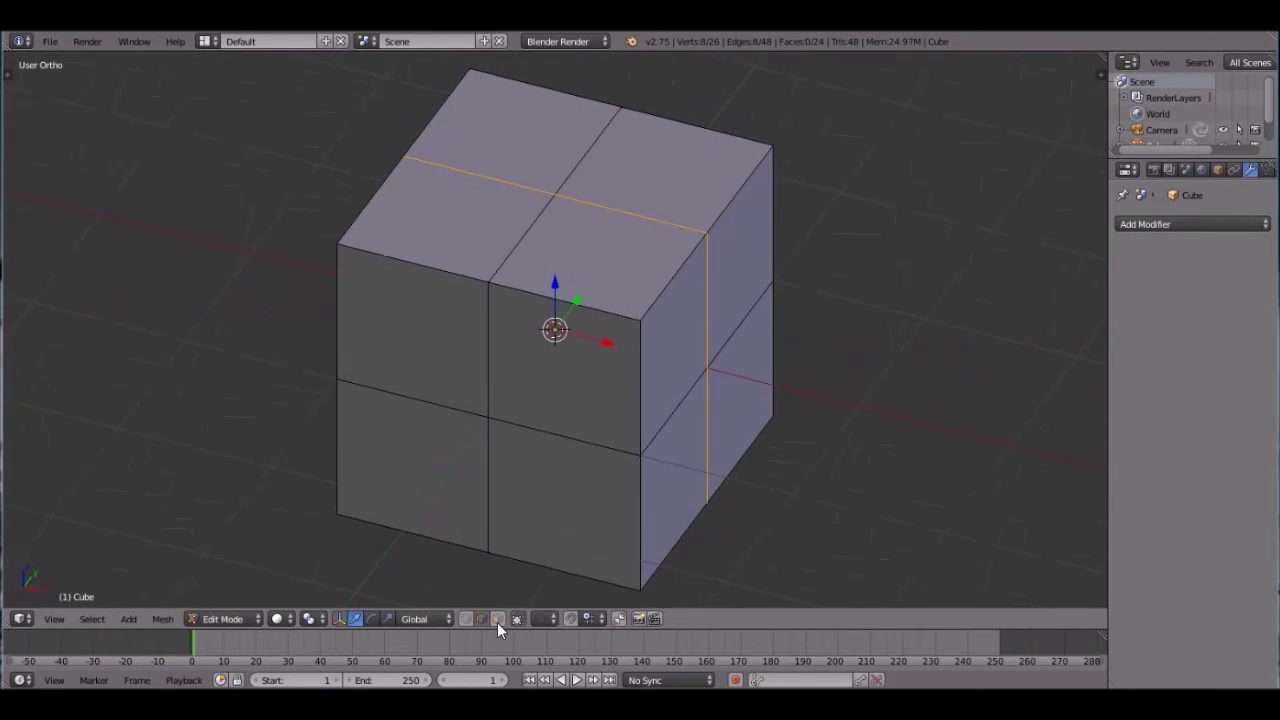
Step: Select the four faces of the cube's front side in face mode, extrude them outward in negative Y and scale them down
{"action": "scroll", "coordinate": [612, 300], "scroll_direction": "down", "scroll_amount": 2}
{"action": "middle_click_drag", "start_coordinate": [766, 317], "coordinate": [740, 323]}
{"action": "scroll", "coordinate": [738, 323], "scroll_direction": "up", "scroll_amount": 1}
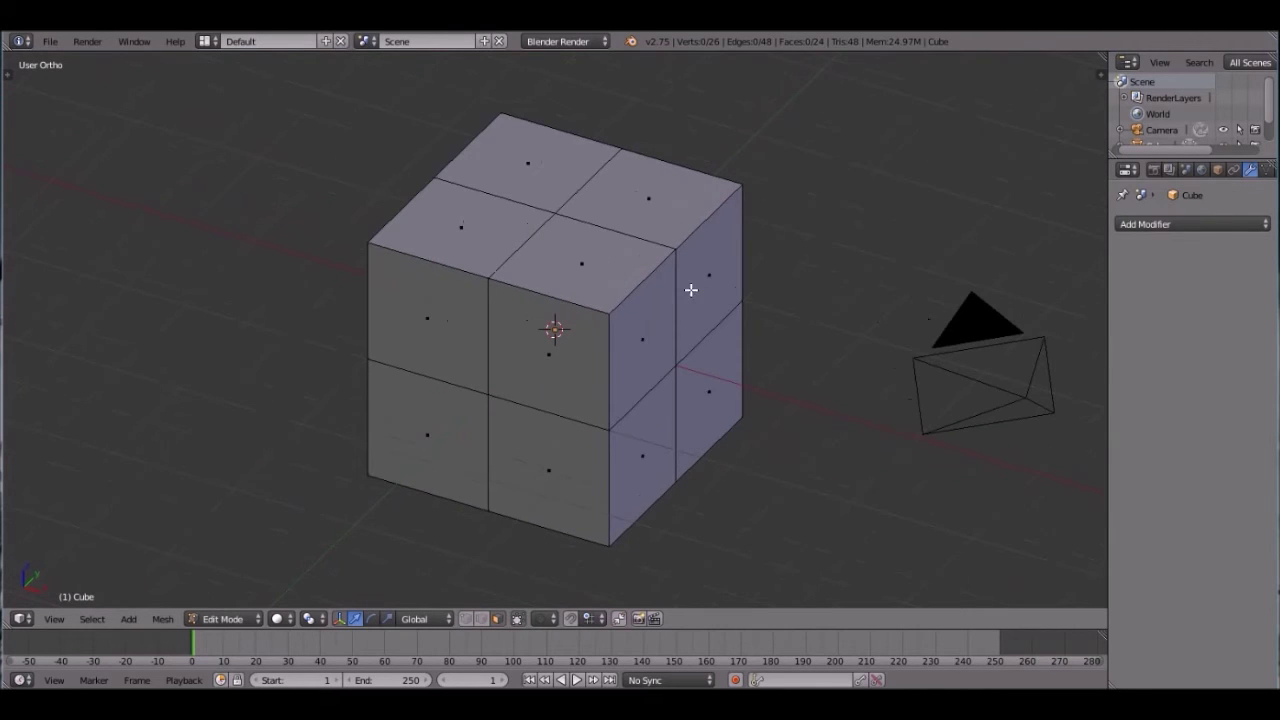
{"action": "right_click", "coordinate": [522, 351]}
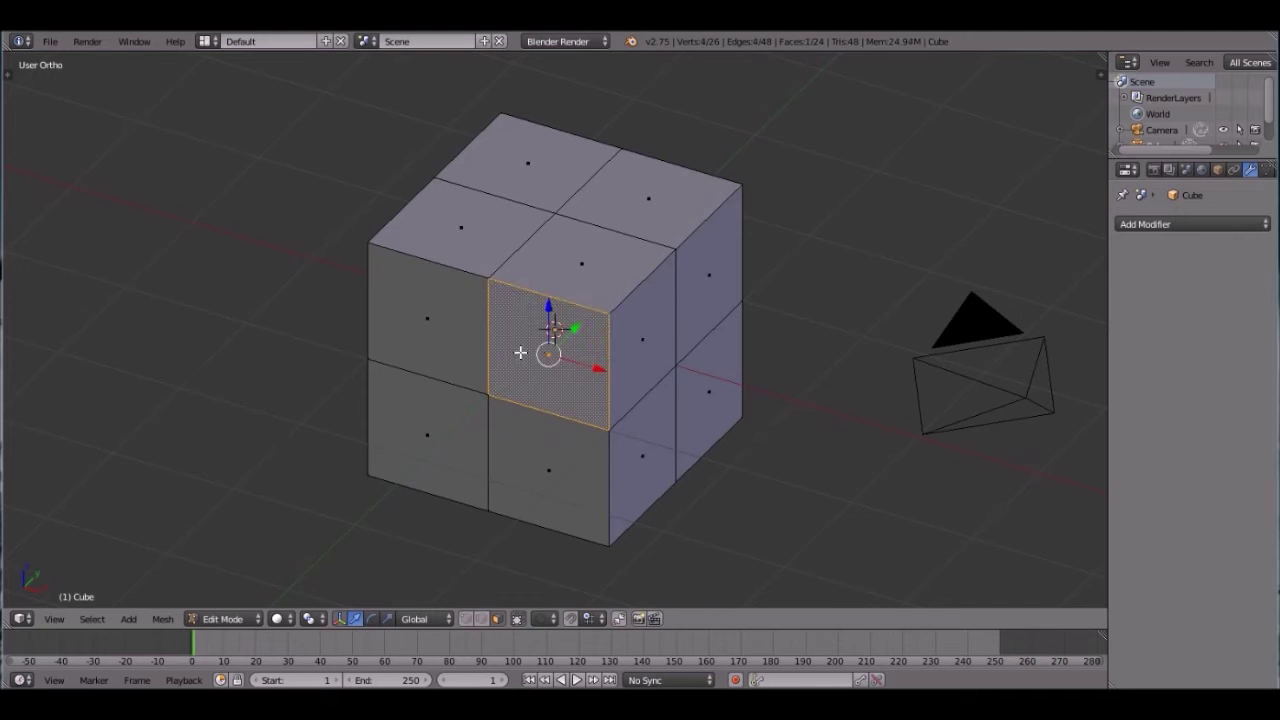
{"action": "right_click", "coordinate": [458, 345], "text": "shift"}
{"action": "right_click", "coordinate": [457, 434], "text": "shift"}
{"action": "right_click", "coordinate": [580, 451], "text": "shift"}
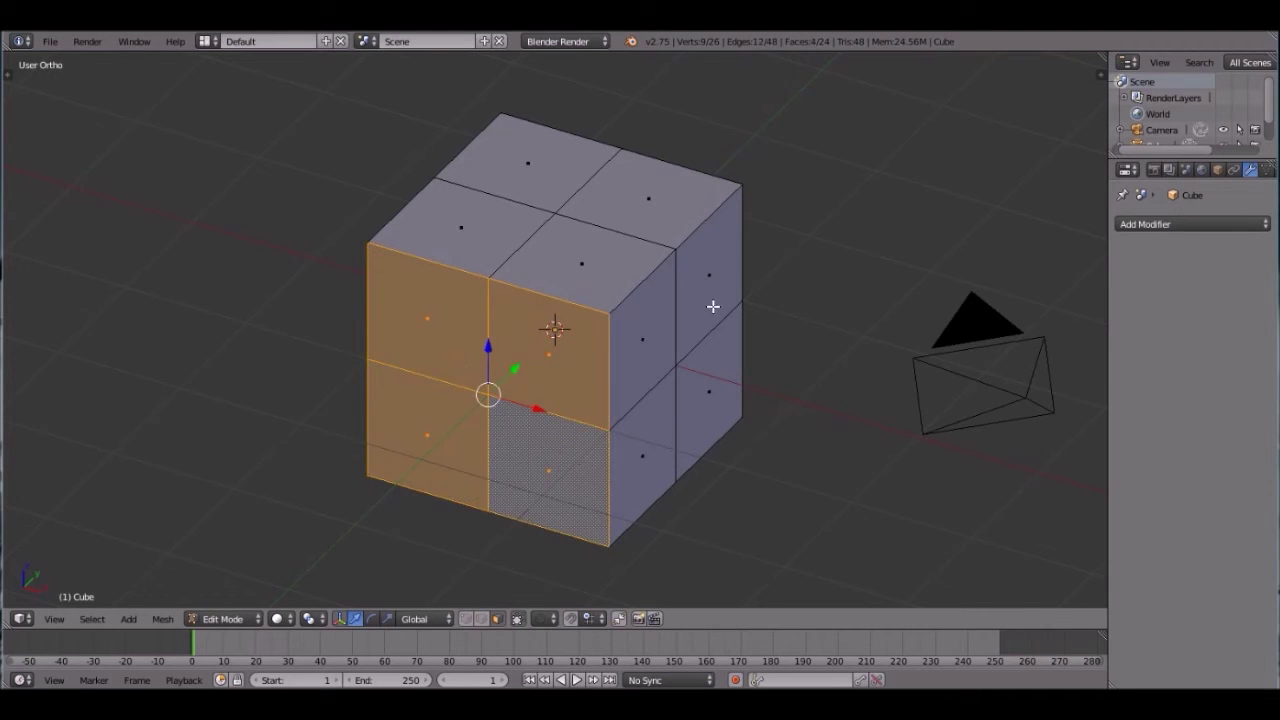
{"action": "scroll", "coordinate": [711, 308], "scroll_direction": "down", "scroll_amount": 2}
{"action": "middle_click_drag", "start_coordinate": [711, 308], "coordinate": [686, 329]}
{"action": "key", "text": "e"}
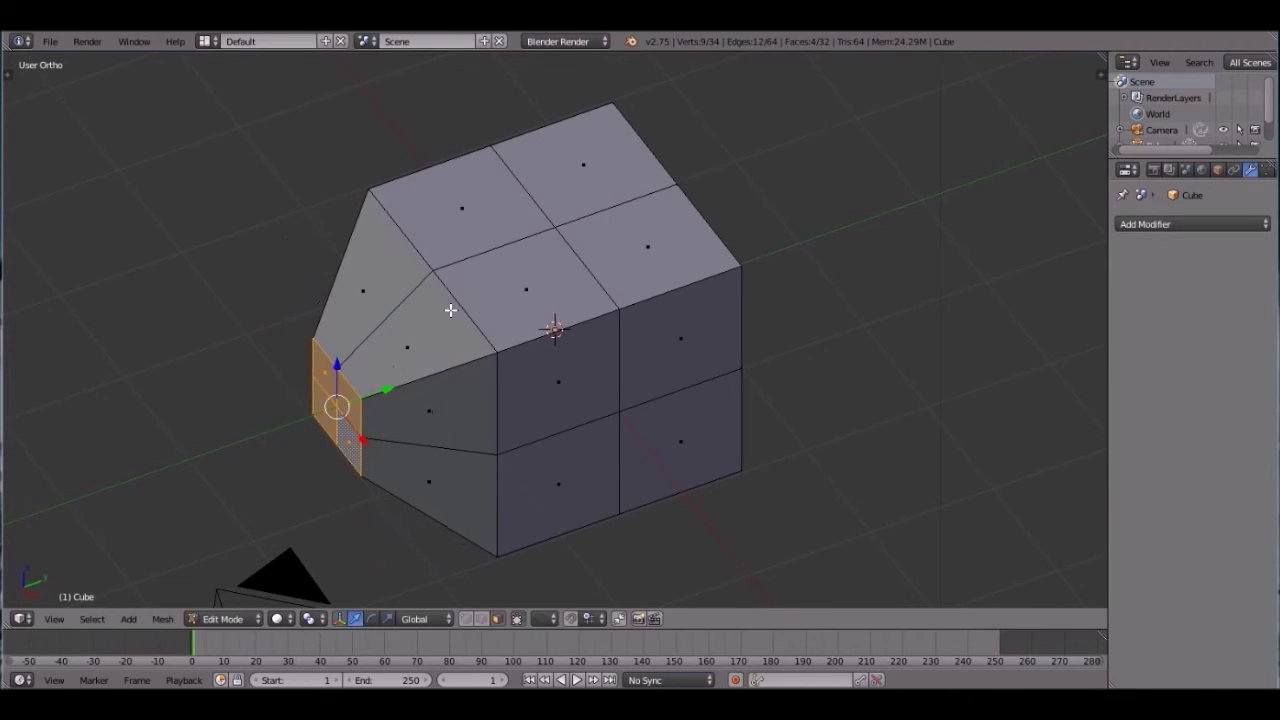
Step: Extrude the four faces on the cube's negative X side outward and scale them down
{"action": "middle_click_drag", "start_coordinate": [450, 310], "coordinate": [640, 386]}
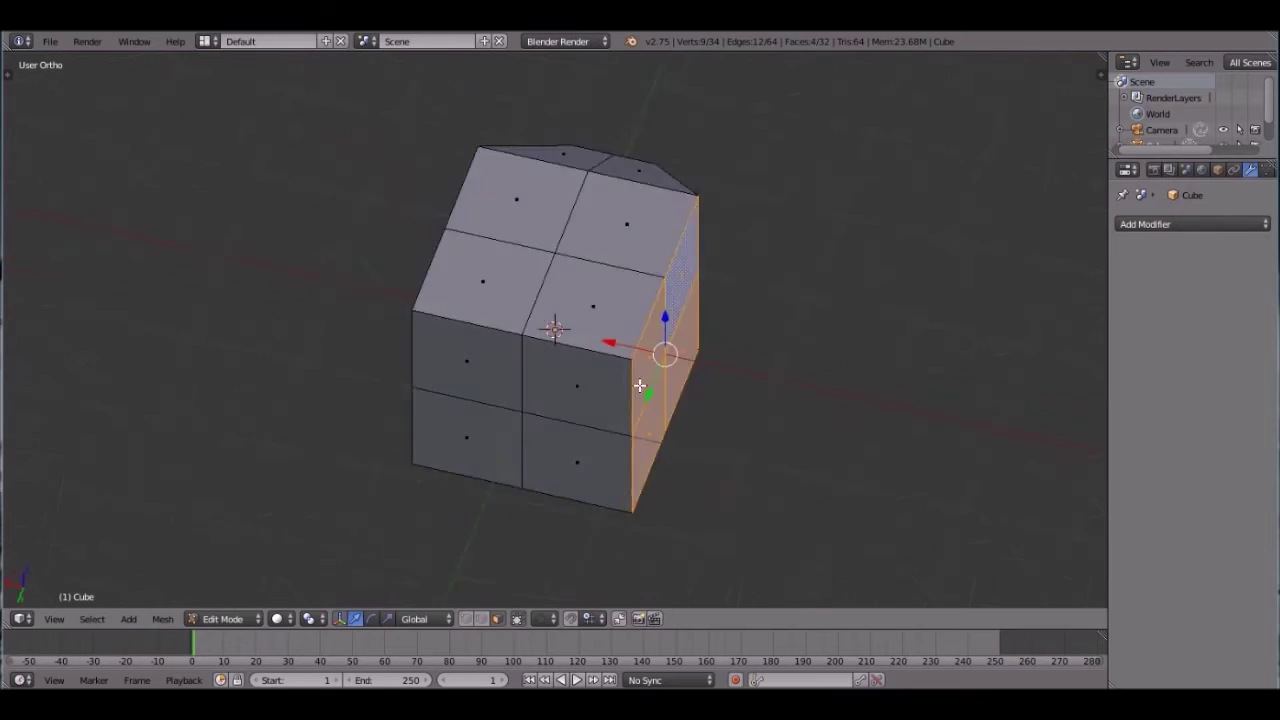
{"action": "key", "text": "e"}
{"action": "left_click", "coordinate": [742, 388]}
{"action": "key", "text": "s"}
{"action": "left_click", "coordinate": [848, 293]}
Step: Select the four faces on the cube's positive X side, extrude them outward and scale them down
{"action": "middle_click_drag", "start_coordinate": [846, 294], "coordinate": [601, 426]}
{"action": "right_click", "coordinate": [502, 447]}
{"action": "right_click", "coordinate": [590, 450], "text": "shift"}
{"action": "right_click", "coordinate": [581, 368], "text": "shift"}
{"action": "key", "text": "e"}
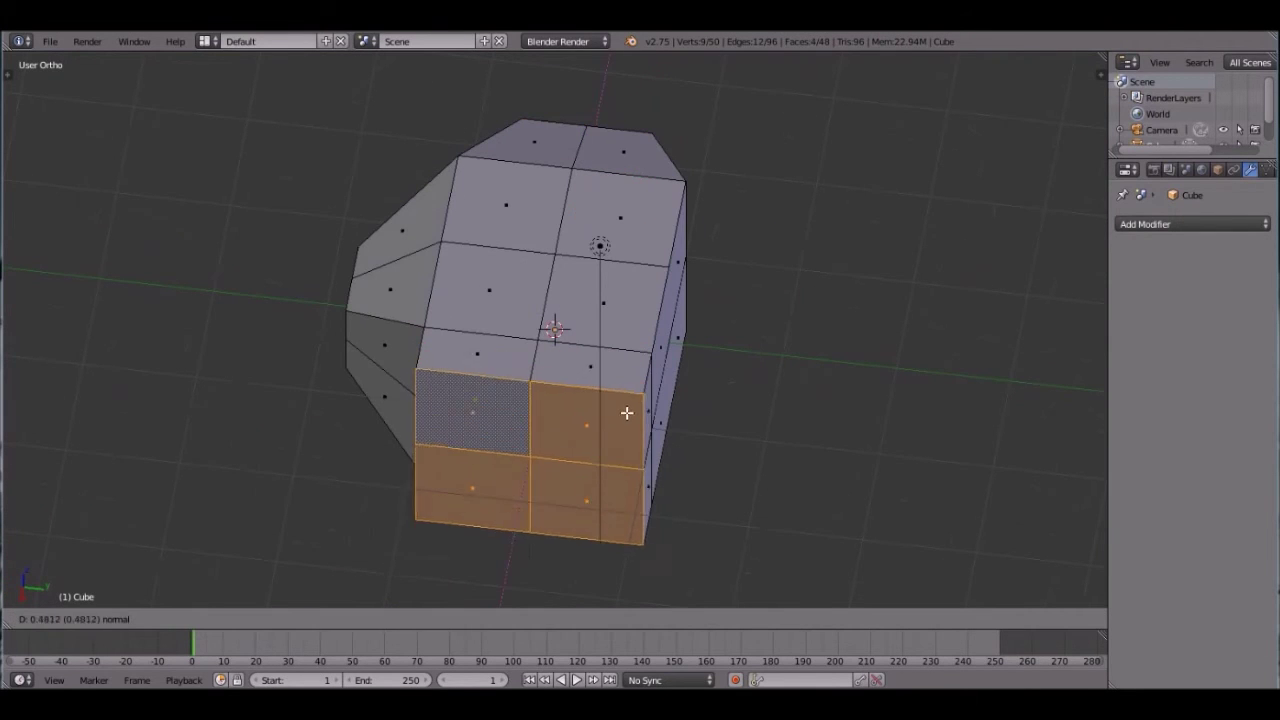
{"action": "left_click", "coordinate": [617, 435]}
{"action": "key", "text": "s"}
{"action": "left_click", "coordinate": [699, 388]}
Step: Select the four faces on the cube's back side in positive Y, extrude them outward, scale them down and return to Object Mode
{"action": "middle_click_drag", "start_coordinate": [699, 388], "coordinate": [648, 390]}
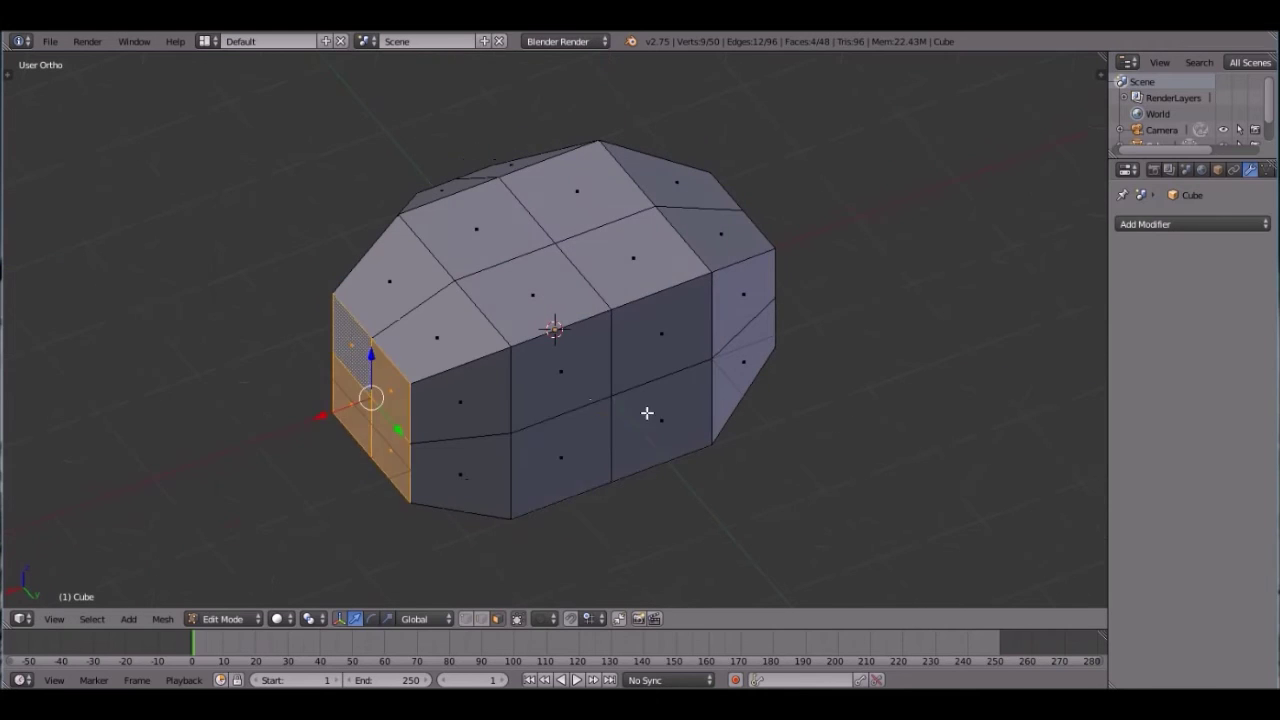
{"action": "right_click", "coordinate": [572, 450]}
{"action": "right_click", "coordinate": [656, 422], "text": "shift"}
{"action": "right_click", "coordinate": [642, 338], "text": "shift"}
{"action": "right_click", "coordinate": [576, 364], "text": "shift"}
{"action": "key", "text": "e"}
{"action": "left_click", "coordinate": [790, 378]}
{"action": "key", "text": "s"}
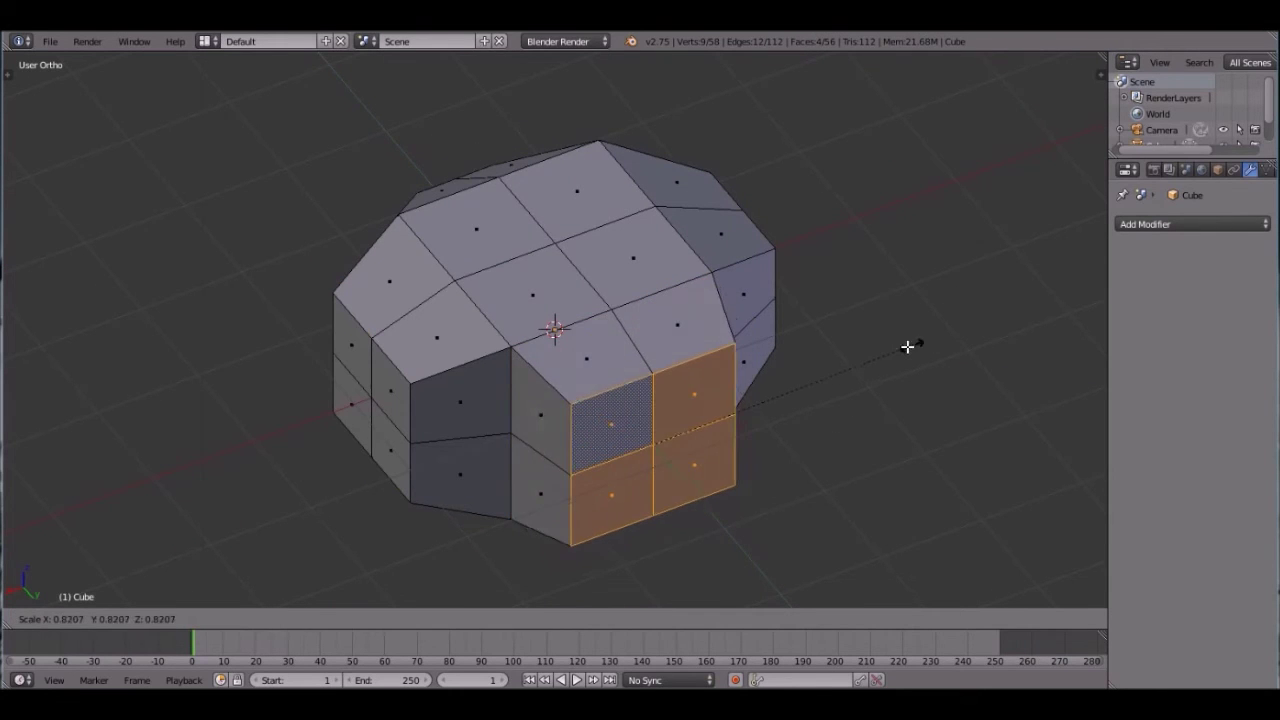
{"action": "left_click", "coordinate": [842, 358]}
{"action": "key", "text": "Tab"}
Step: Select all faces of the mesh in edit mode, recalculate their normals to point outside and return to Object Mode
{"action": "scroll", "coordinate": [594, 341], "scroll_direction": "down", "scroll_amount": 3}
{"action": "middle_click_drag", "start_coordinate": [594, 341], "coordinate": [810, 380]}
{"action": "scroll", "coordinate": [810, 380], "scroll_direction": "up", "scroll_amount": 2}
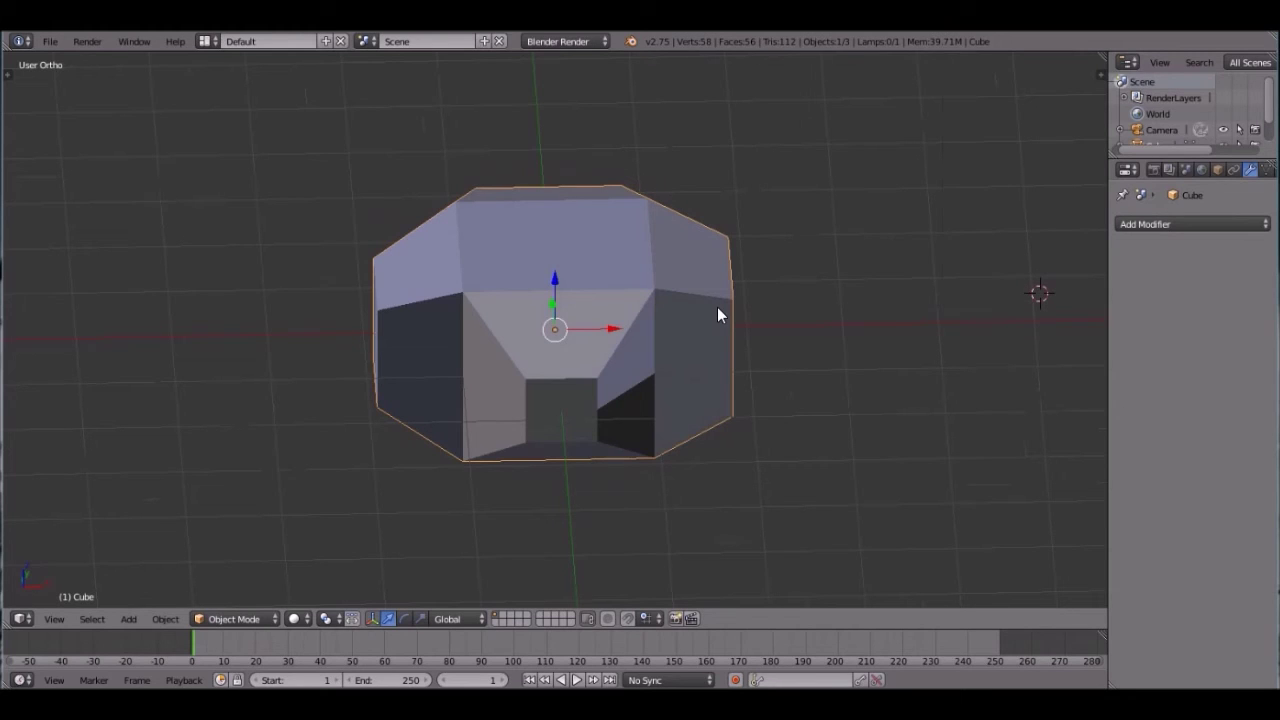
{"action": "mouse_move", "coordinate": [717, 315]}
{"action": "middle_mouse_down"}
{"action": "mouse_move", "coordinate": [671, 334]}
{"action": "mouse_move", "coordinate": [600, 314]}
{"action": "mouse_move", "coordinate": [586, 271]}
{"action": "mouse_move", "coordinate": [594, 257]}
{"action": "mouse_move", "coordinate": [646, 251]}
{"action": "mouse_move", "coordinate": [774, 269]}
{"action": "mouse_move", "coordinate": [847, 335]}
{"action": "mouse_move", "coordinate": [1000, 337]}
{"action": "mouse_move", "coordinate": [723, 334]}
{"action": "middle_mouse_up"}
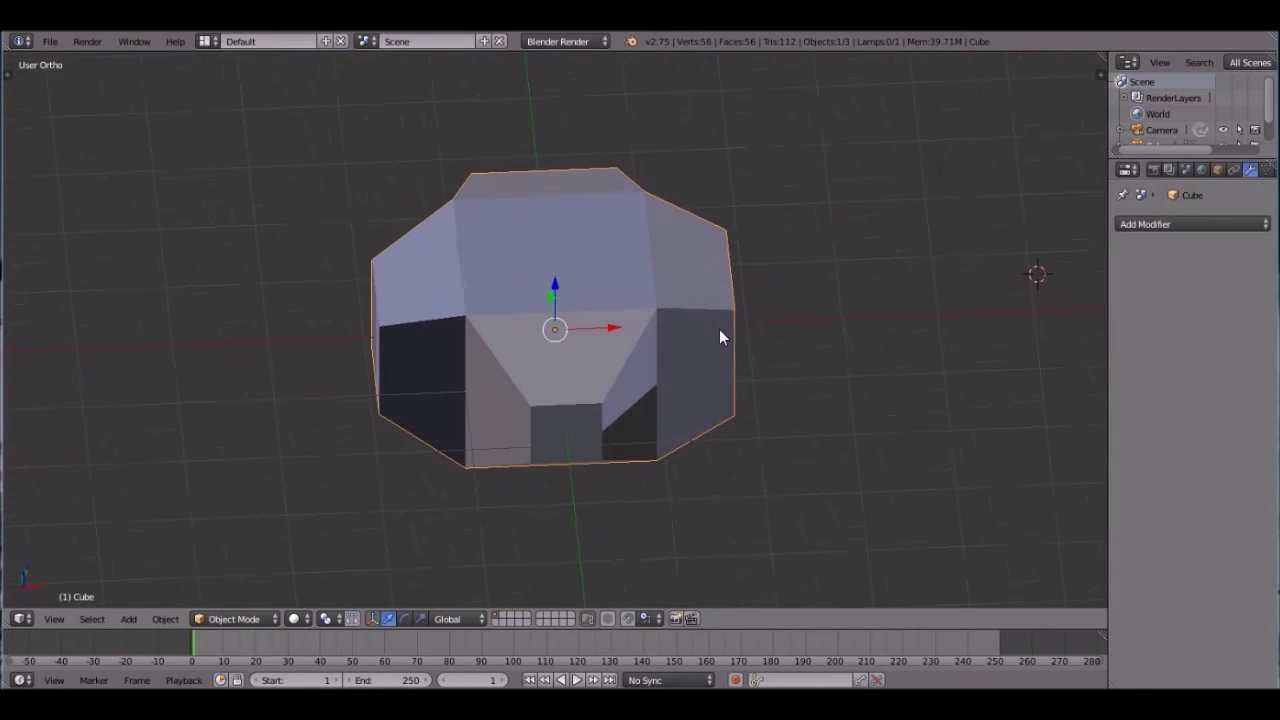
{"action": "left_click", "coordinate": [1103, 278]}
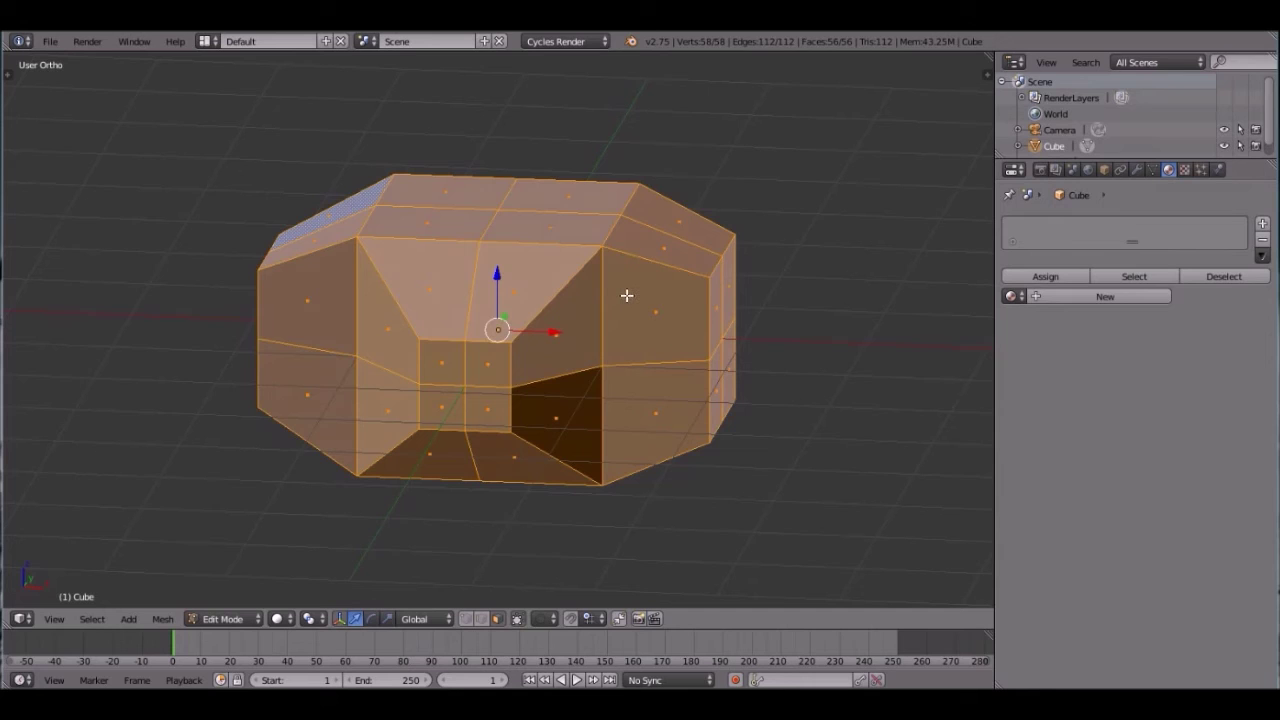
{"action": "key", "text": "a"}
{"action": "key", "text": "a"}
{"action": "key", "text": "ctrl+n"}
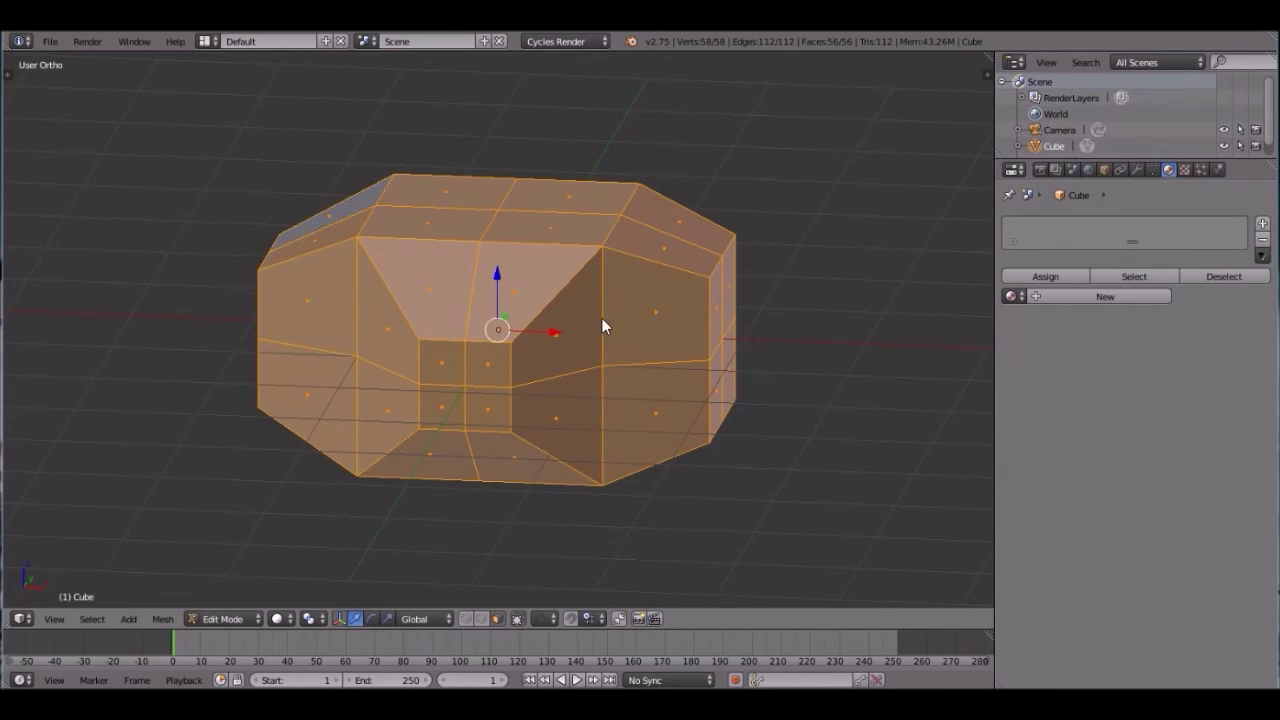
{"action": "key", "text": "Tab"}
{"action": "middle_click_drag", "start_coordinate": [442, 360], "coordinate": [402, 386]}
{"action": "scroll", "coordinate": [410, 380], "scroll_direction": "up", "scroll_amount": 3}
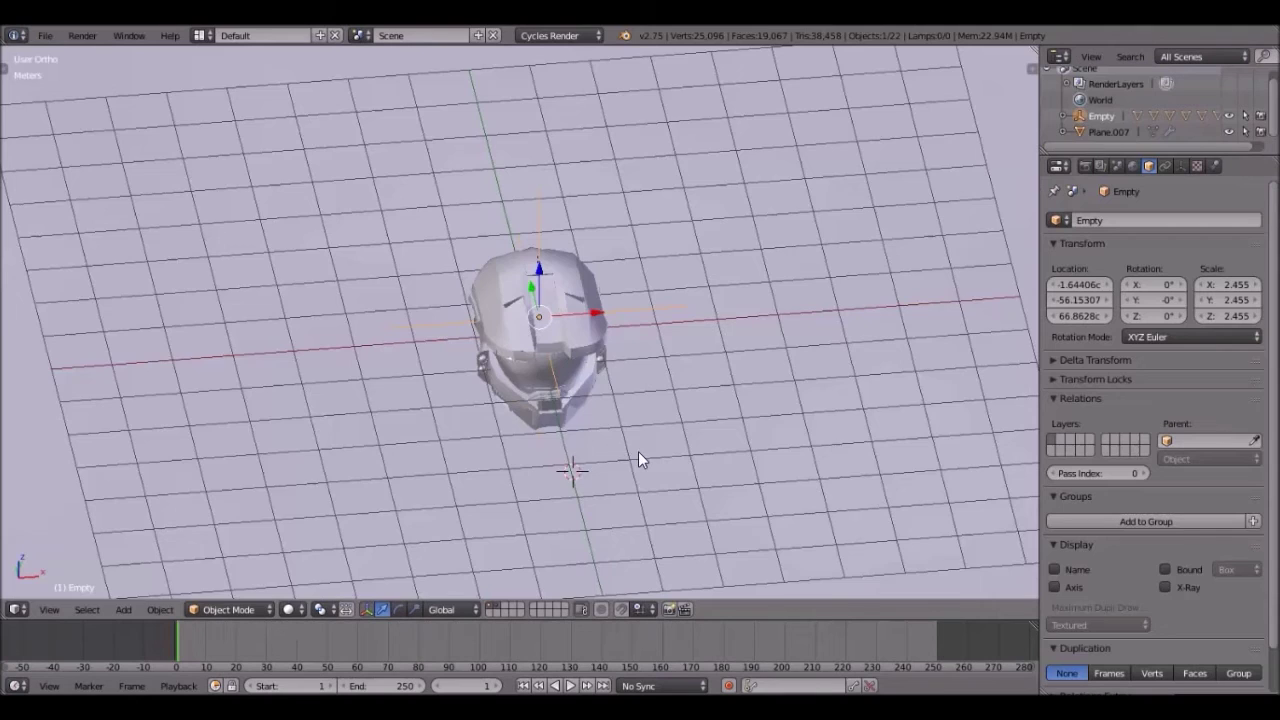
Step: Examine the finished helmet model from several angles, switching the view to perspective
{"action": "middle_click_drag", "start_coordinate": [638, 451], "coordinate": [784, 358]}
{"action": "scroll", "coordinate": [614, 390], "scroll_direction": "up", "scroll_amount": 3}
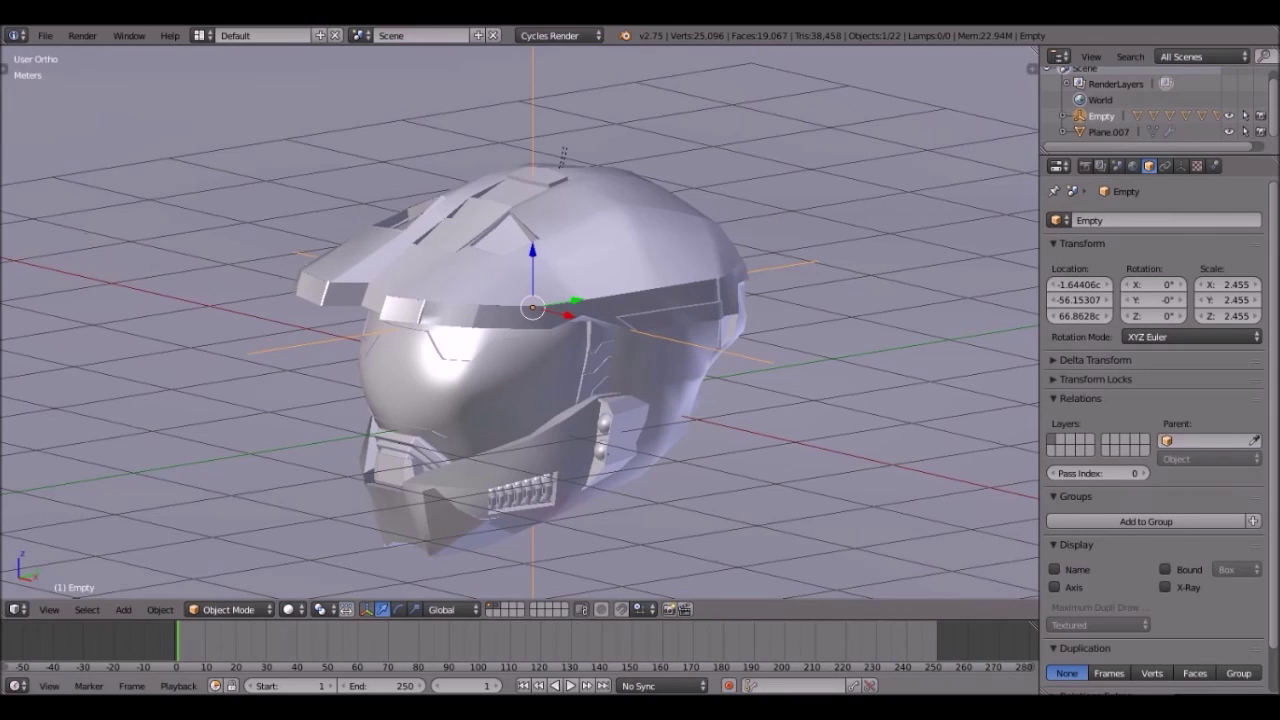
{"action": "middle_click_drag", "start_coordinate": [491, 353], "coordinate": [62, 316]}
{"action": "scroll", "coordinate": [552, 334], "scroll_direction": "up", "scroll_amount": 1}
{"action": "key", "text": "KP_5"}
{"action": "scroll", "coordinate": [552, 334], "scroll_direction": "up", "scroll_amount": 3}
{"action": "scroll", "coordinate": [500, 384], "scroll_direction": "down", "scroll_amount": 5}
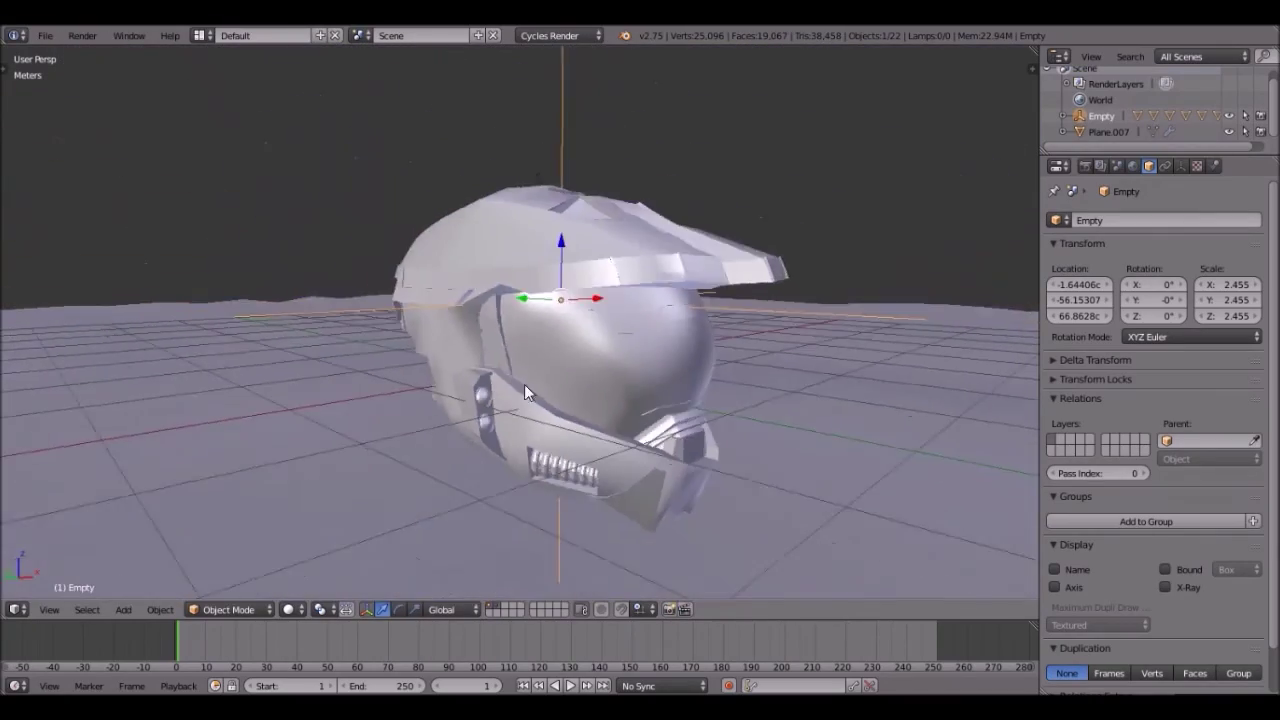